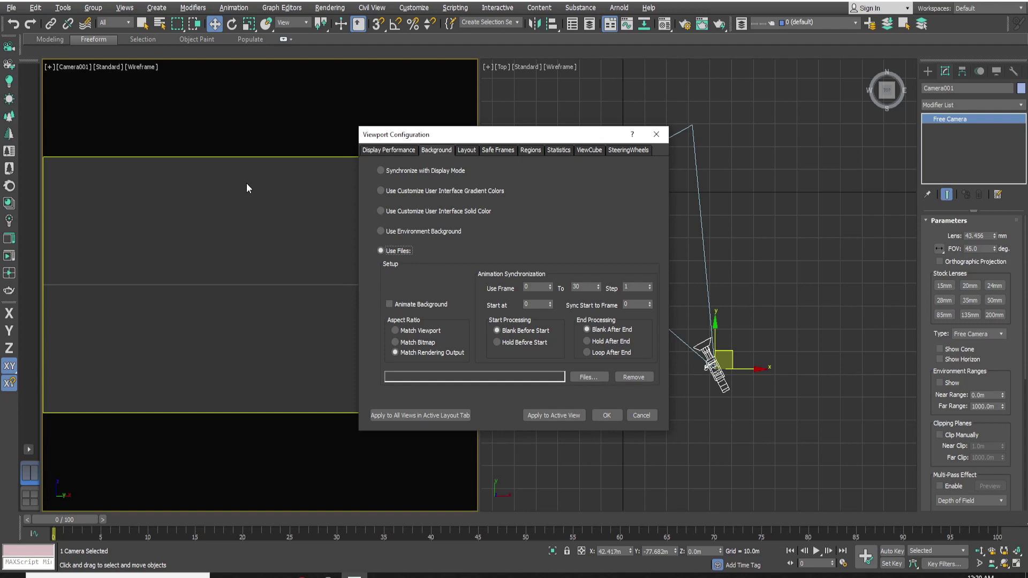
Load pexels-curtis-adams-3958955.jpg from the Test folder as the Camera001 viewport background.
left_click(590, 381)
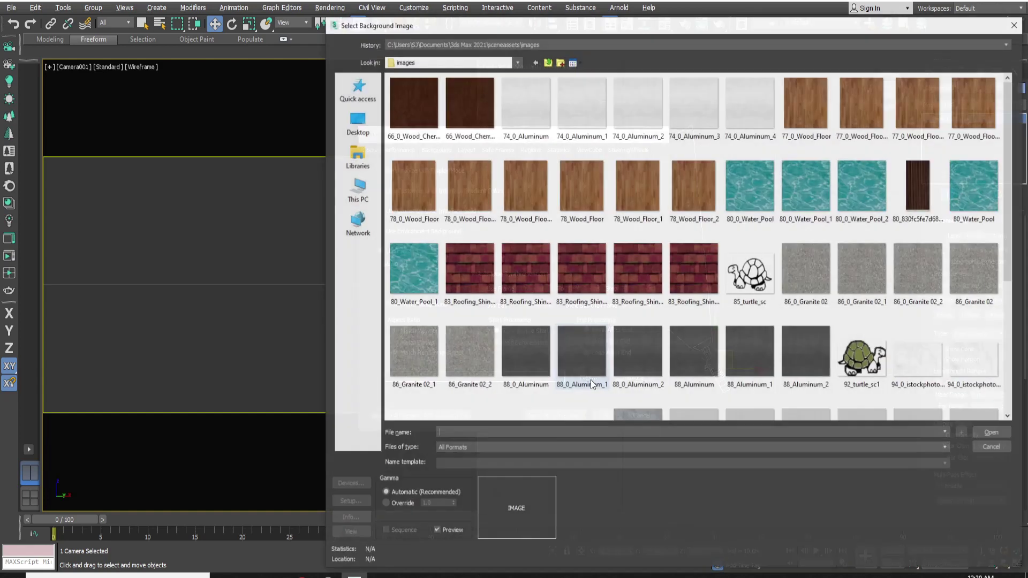
left_click(428, 44)
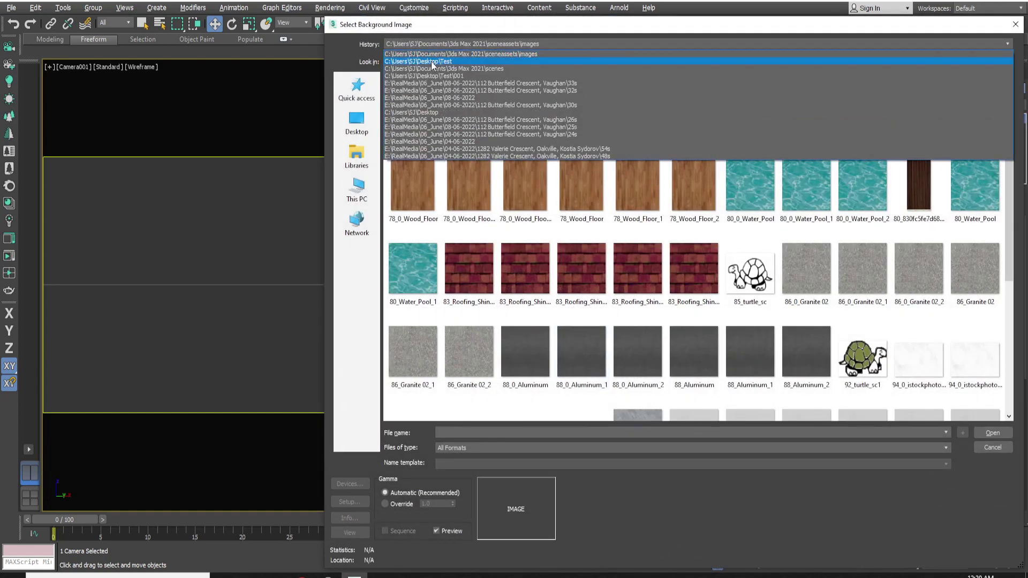
left_click(432, 62)
double_click(766, 164)
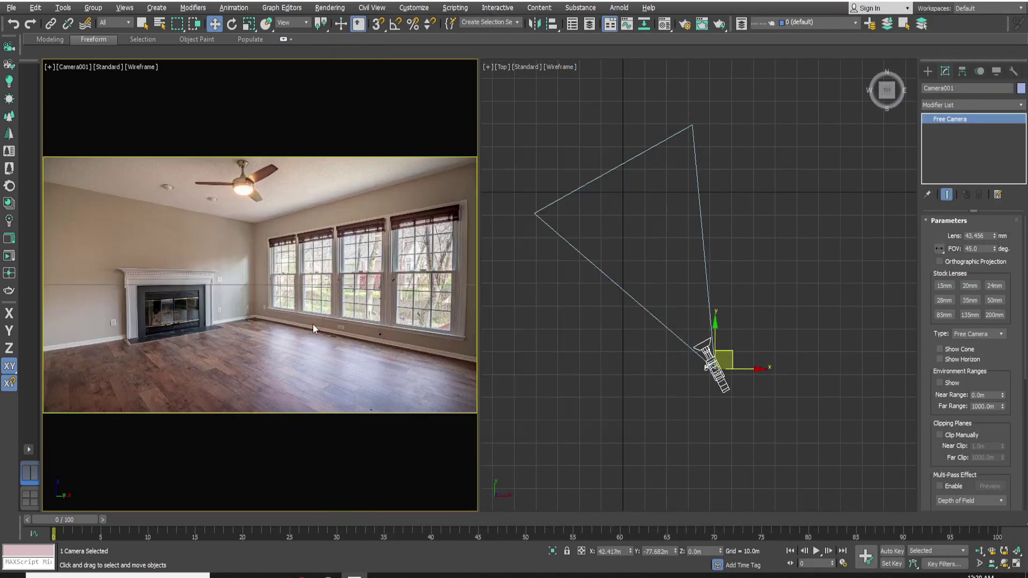
left_click(276, 576)
right_click(933, 170)
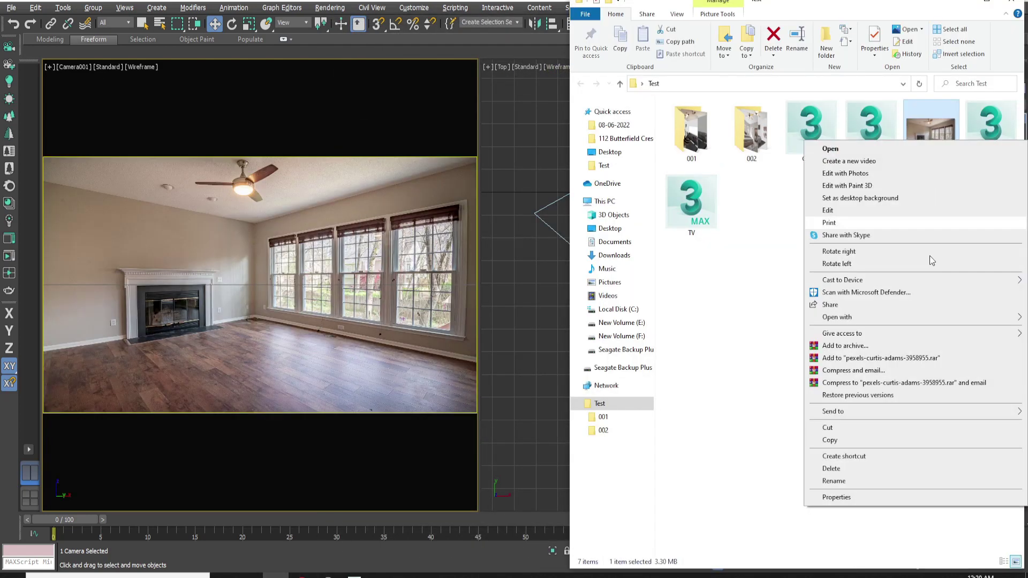
left_click(897, 504)
left_click(962, 2)
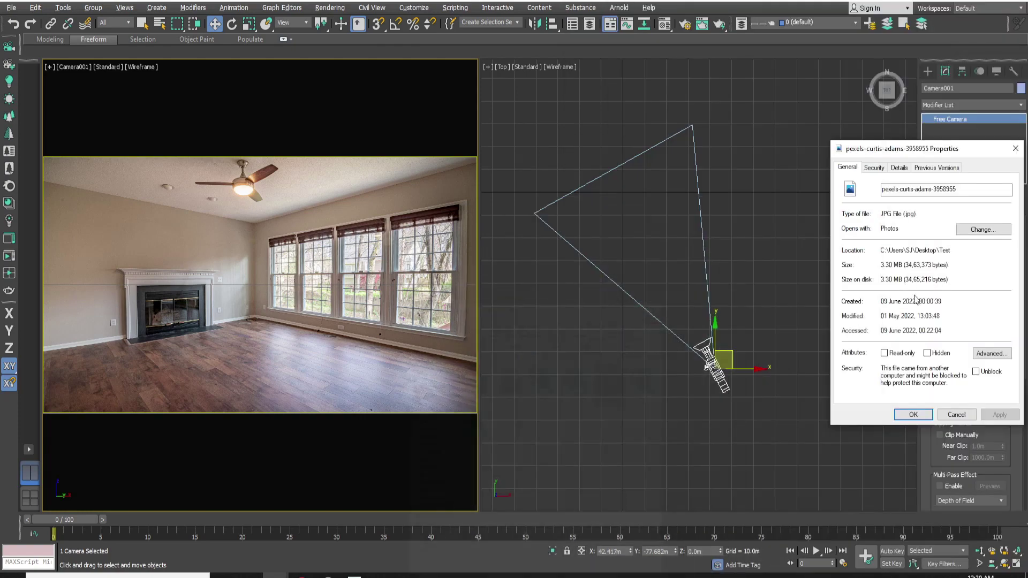
left_click(900, 170)
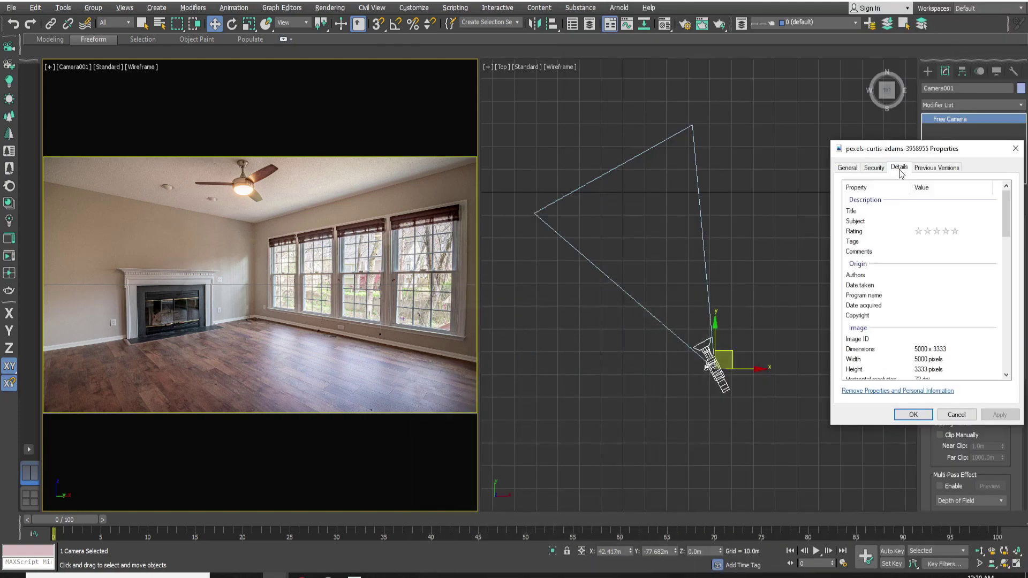
left_click(930, 351)
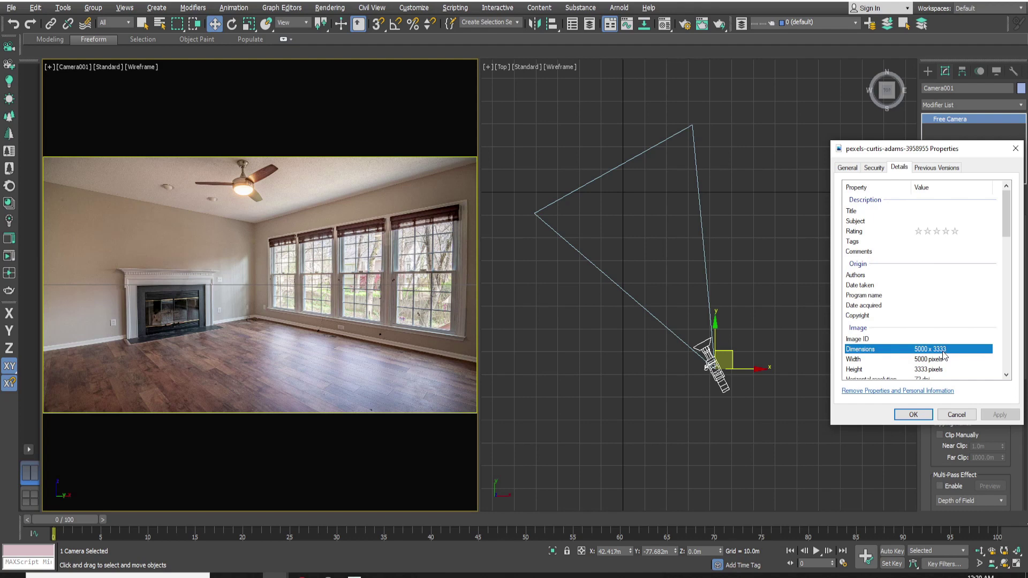
key("Return")
left_click(679, 26)
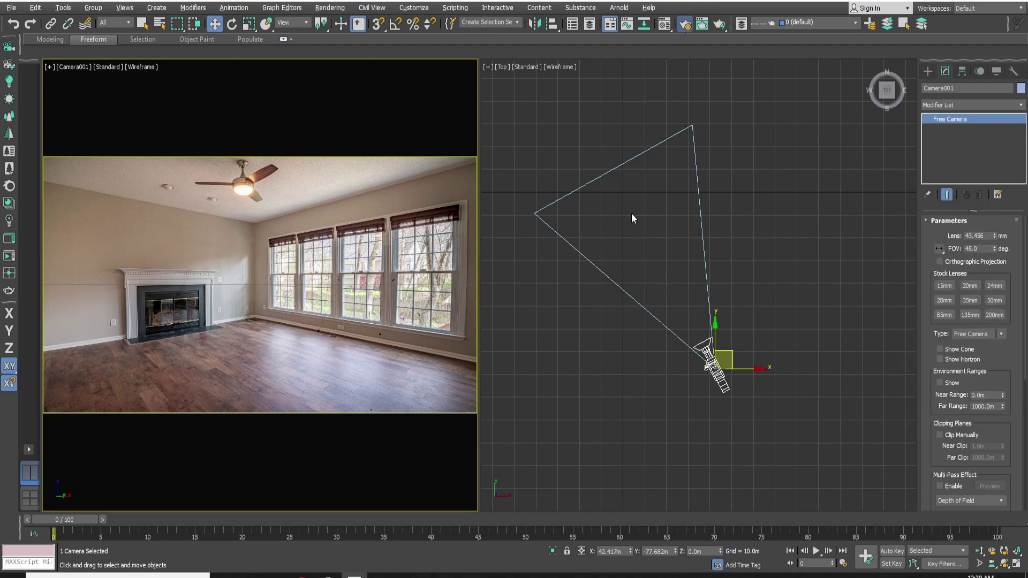
Switch the renderer to V-Ray and set a custom 5000 × 3333 output size.
left_click(589, 134)
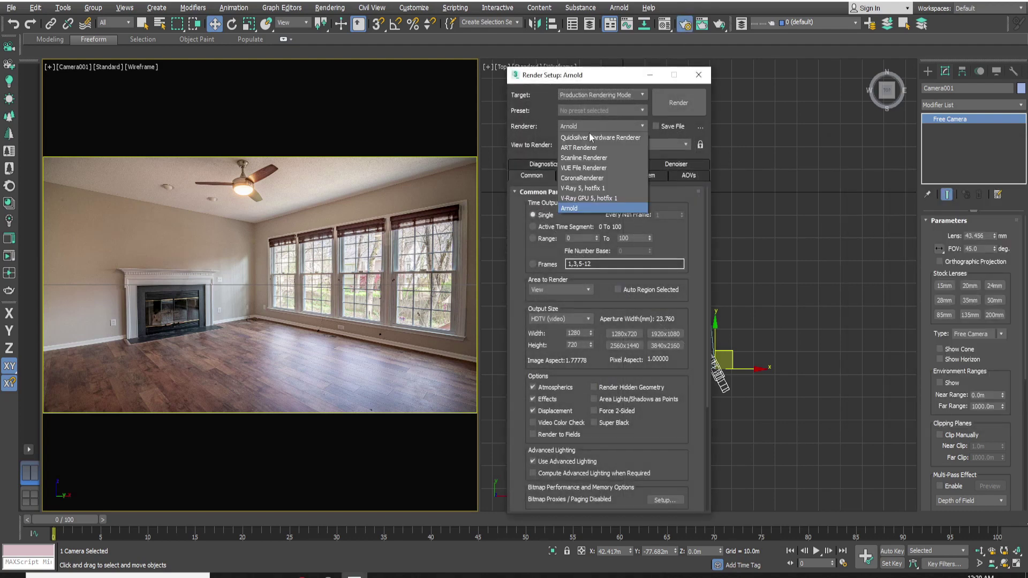
left_click(593, 188)
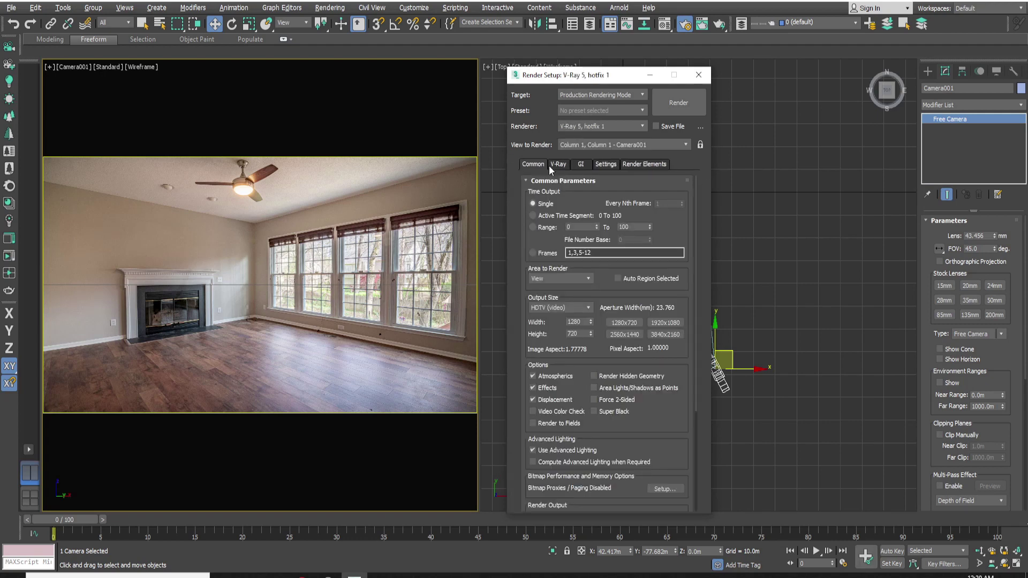
left_click(575, 309)
left_click(575, 311)
left_click(562, 307)
left_click(554, 318)
double_click(576, 322)
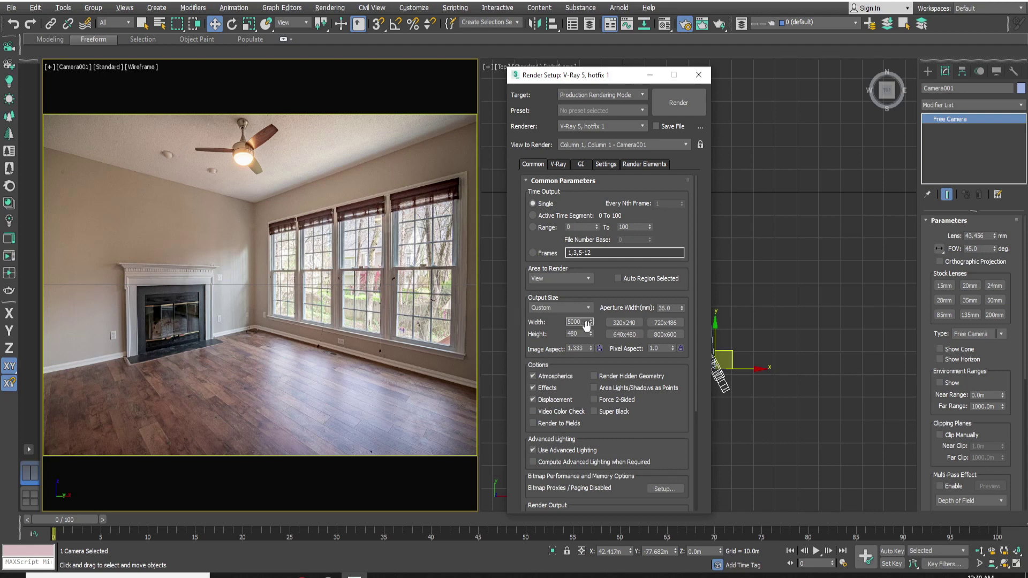
double_click(578, 334)
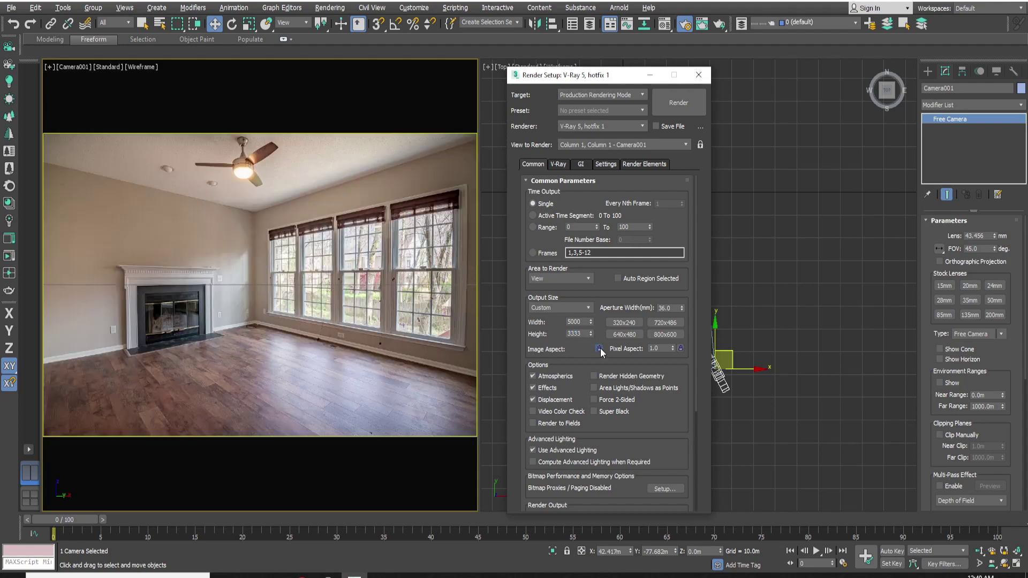
Close Render Setup and maximize the Camera001 viewport.
left_click(700, 80)
key("F10")
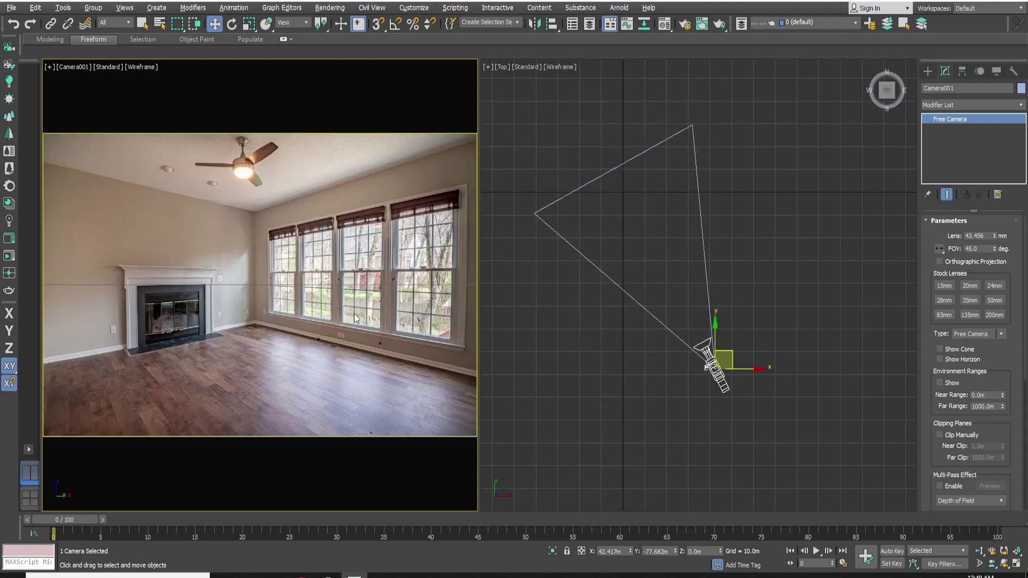
key("alt+w")
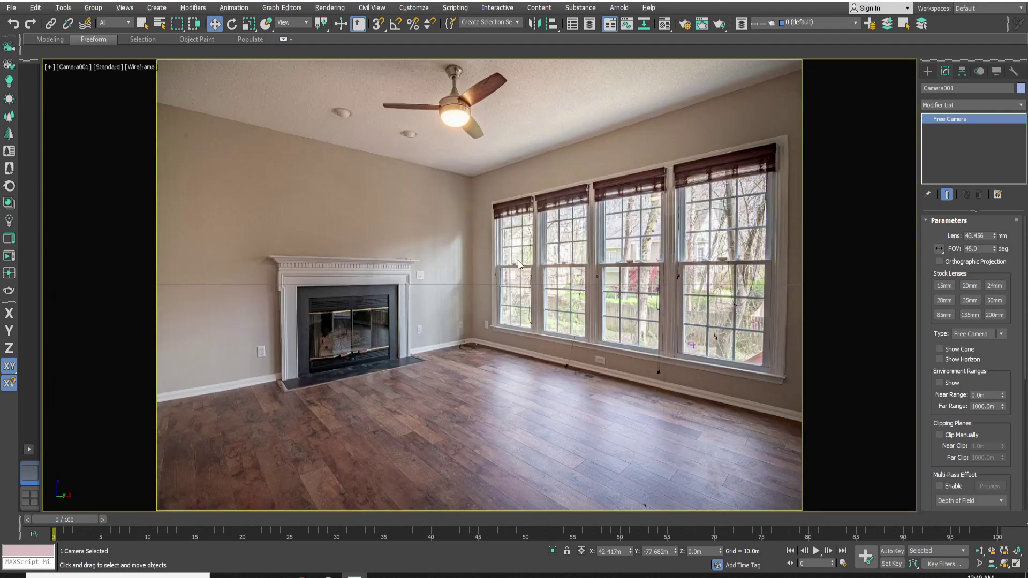
Start Perspective Match and align vanishing lines with the window-top ceiling edge and right baseboard.
left_click(1013, 71)
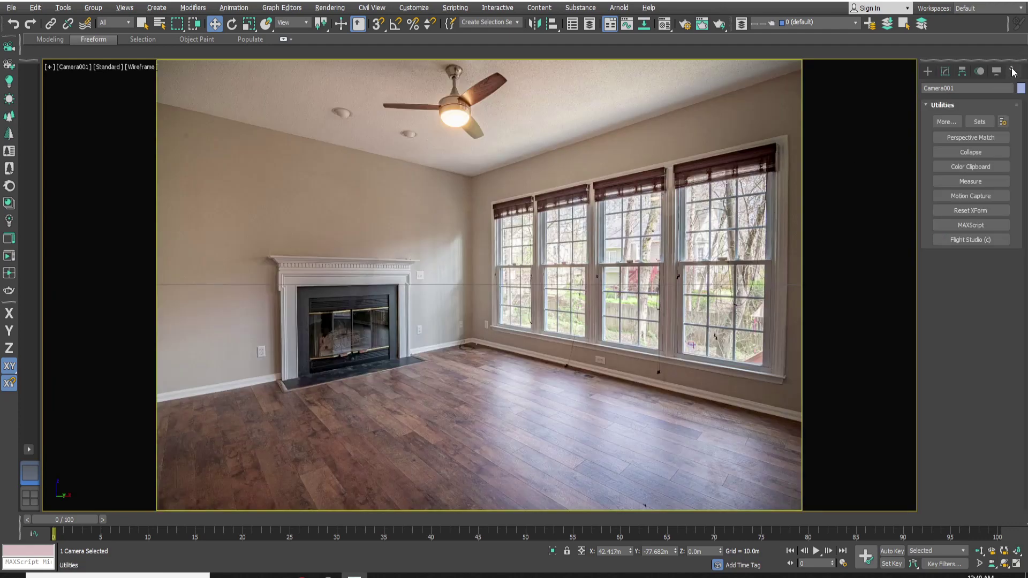
left_click(971, 137)
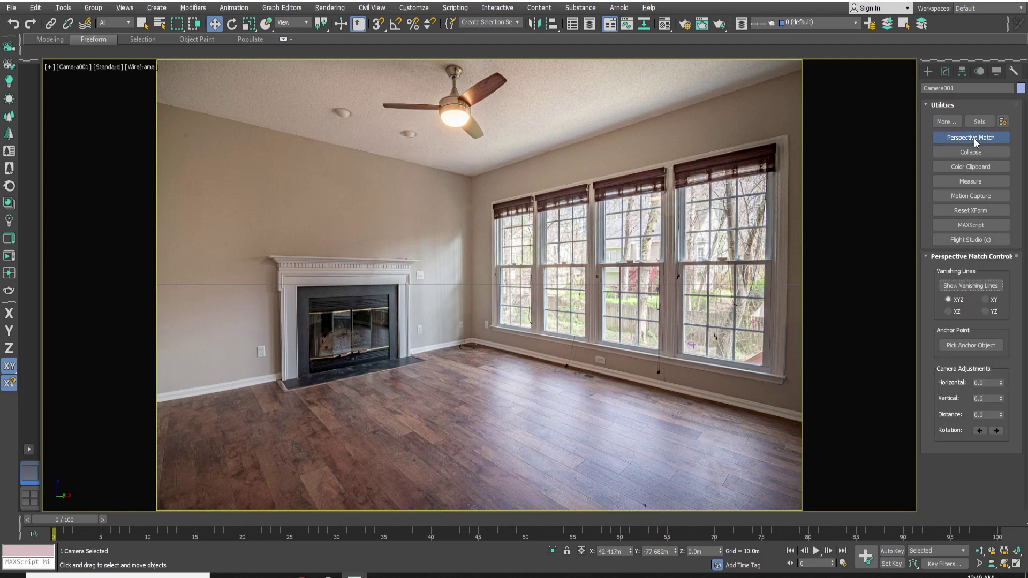
left_click(967, 287)
left_click(354, 215)
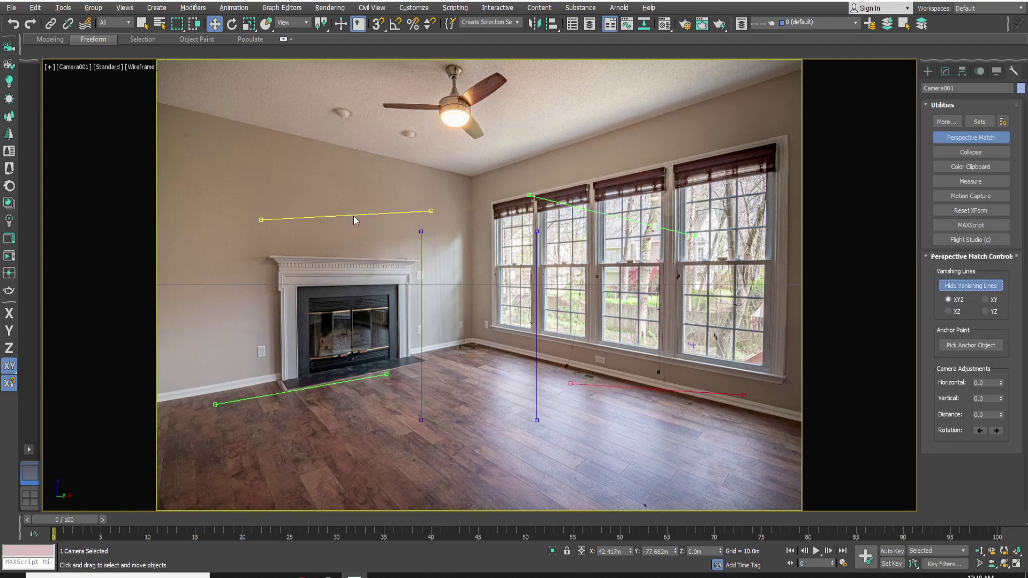
left_click_drag(354, 215, 567, 171)
left_click_drag(645, 164, 759, 84)
left_click_drag(611, 390, 517, 342)
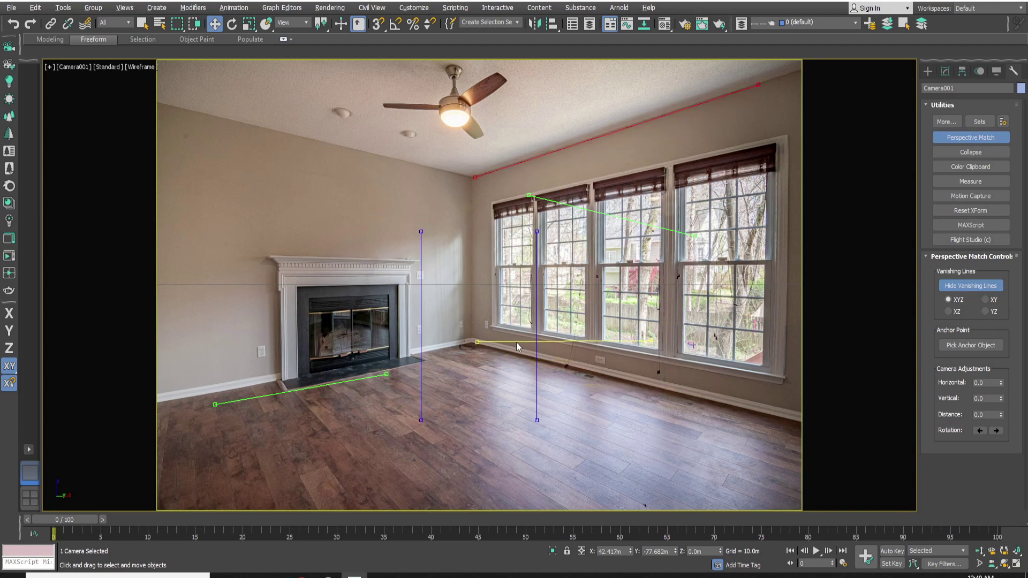
left_click_drag(651, 341, 792, 419)
Align the left ceiling, fireplace baseboard and vertical corner lines, then hide the vanishing lines.
left_click_drag(596, 217, 240, 126)
left_click_drag(336, 148, 455, 173)
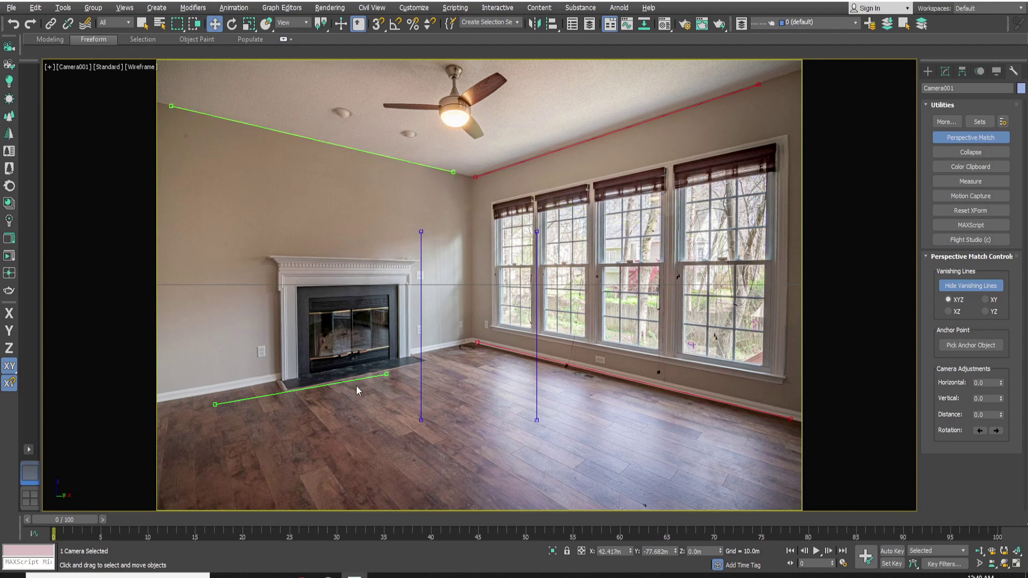
left_click_drag(386, 374, 456, 347)
left_click_drag(214, 404, 180, 399)
left_click_drag(424, 252, 484, 214)
left_click_drag(540, 265, 775, 179)
left_click_drag(775, 336, 772, 376)
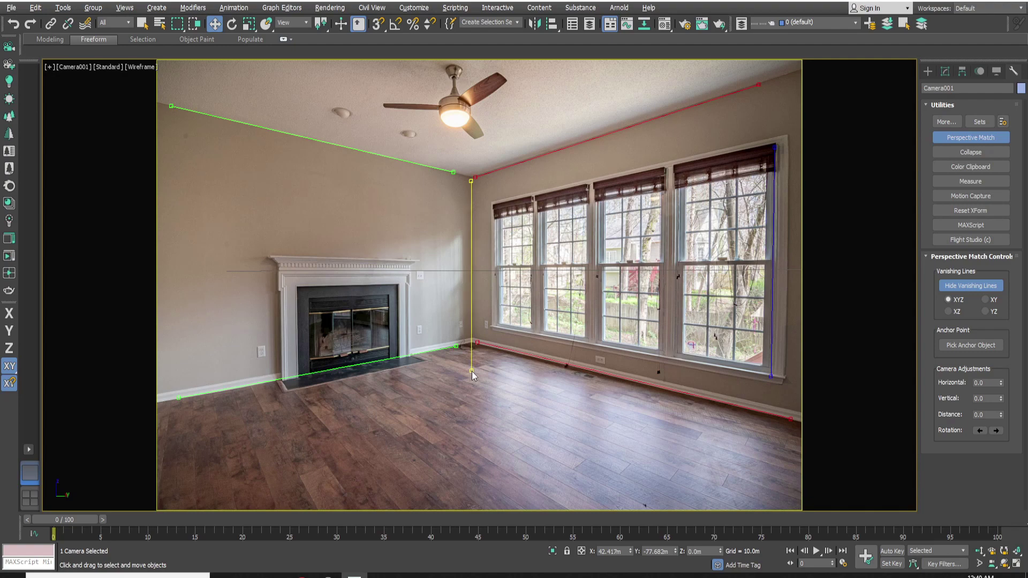
left_click(971, 285)
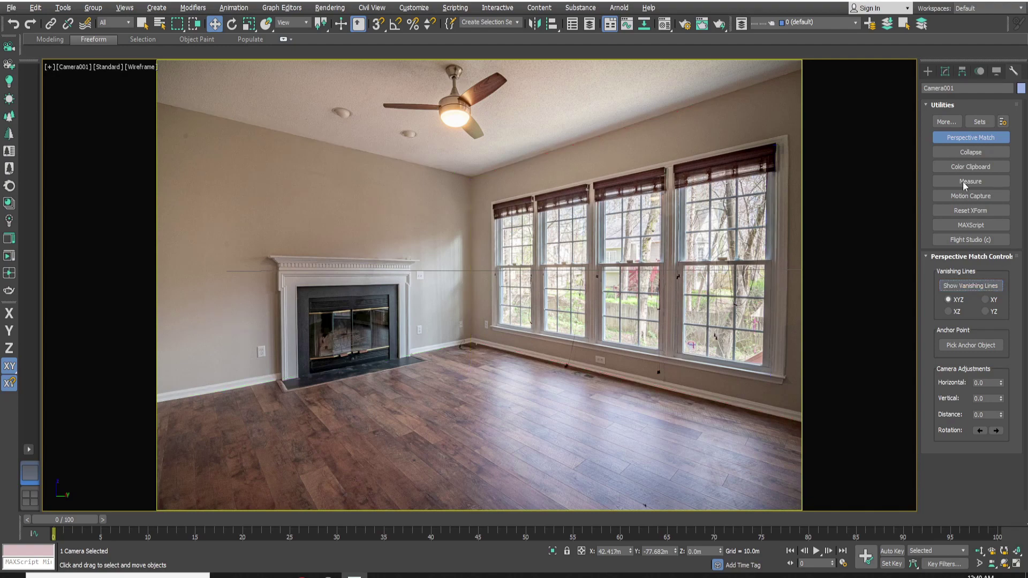
Close Perspective Match, restore the two-viewport layout and make the right view Perspective.
left_click(971, 138)
left_click(928, 71)
key("alt+w")
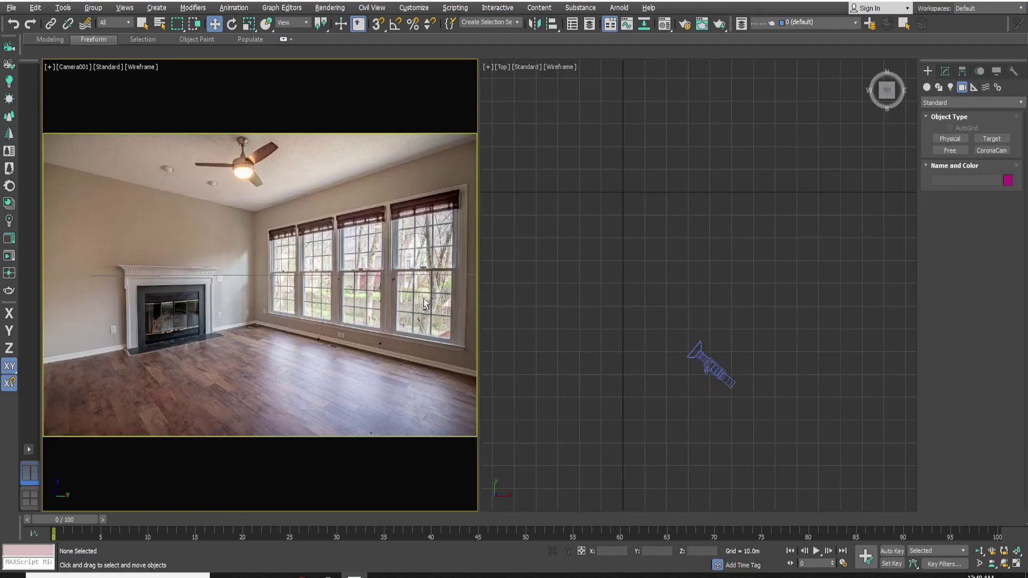
scroll(713, 316, "up", 5)
scroll(712, 315, "down", 2)
left_click_drag(716, 305, 702, 229)
middle_click_drag(631, 174, 675, 266)
left_click(676, 273)
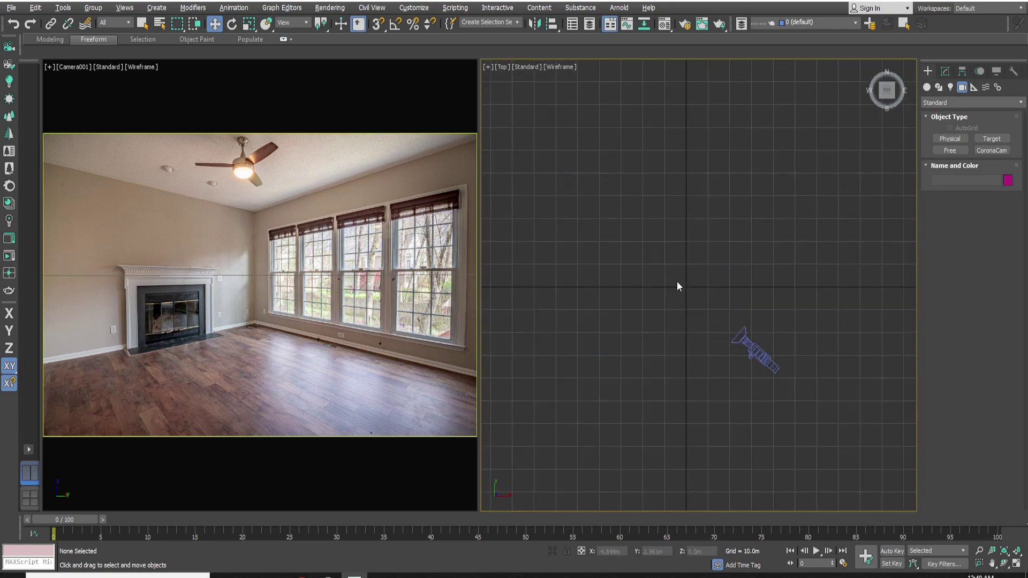
key("p")
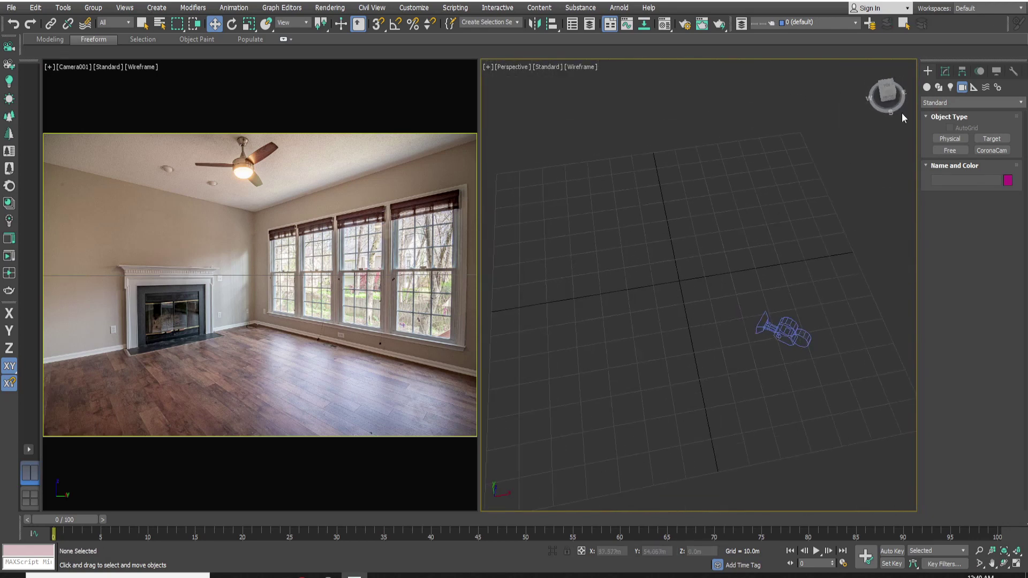
Draw a standard primitive box near the grid centre.
left_click(927, 88)
left_click(949, 139)
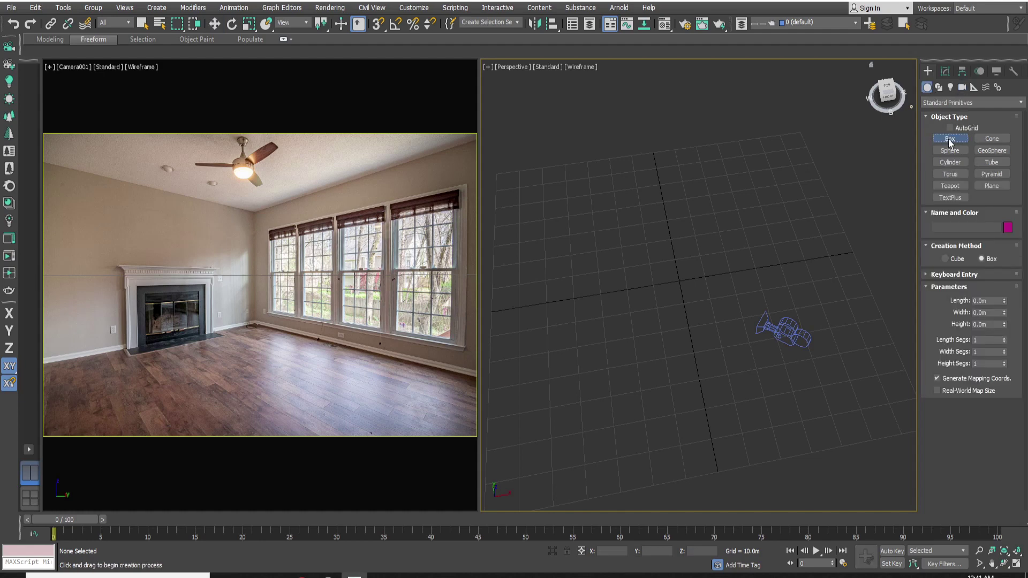
left_click_drag(664, 278, 730, 276)
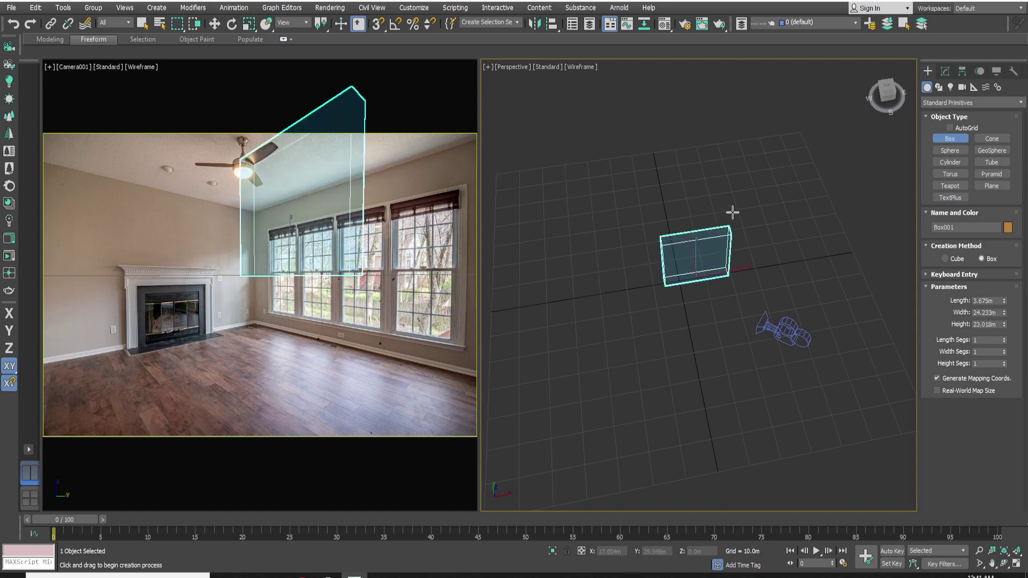
left_click(735, 213)
key("w")
Set the box to Height 3, Width 5 and Length 0.1 m.
left_click(945, 72)
double_click(980, 258)
type("3")
key("Return")
double_click(983, 246)
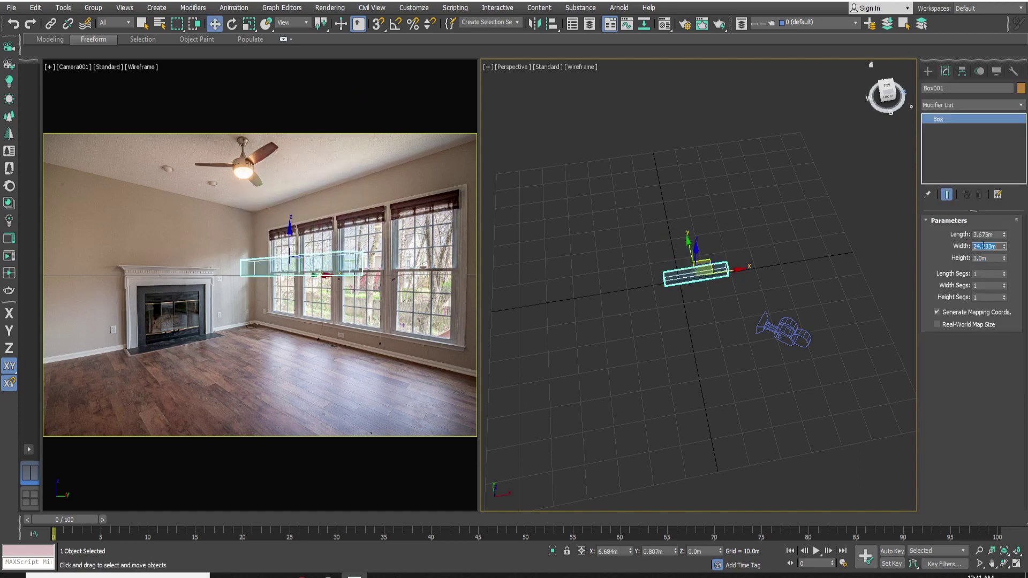
type("5")
key("Return")
key("shift+Tab")
type(".1")
key("Return")
middle_click_drag(752, 233, 737, 246)
Select Camera001 and move it close to the world origin in the Top view.
right_click(677, 551)
left_click(772, 347)
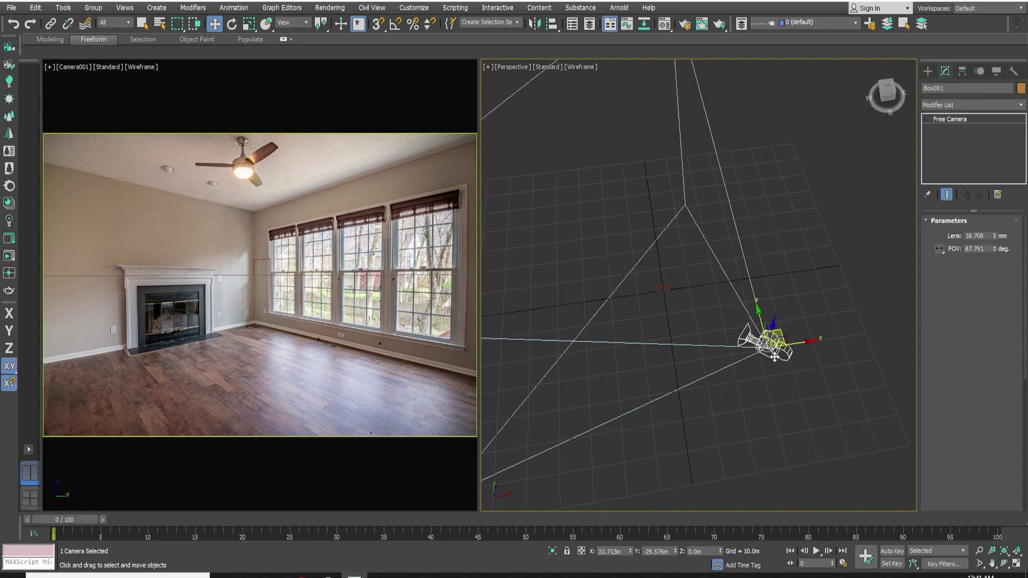
left_click_drag(782, 354, 698, 300)
key("t")
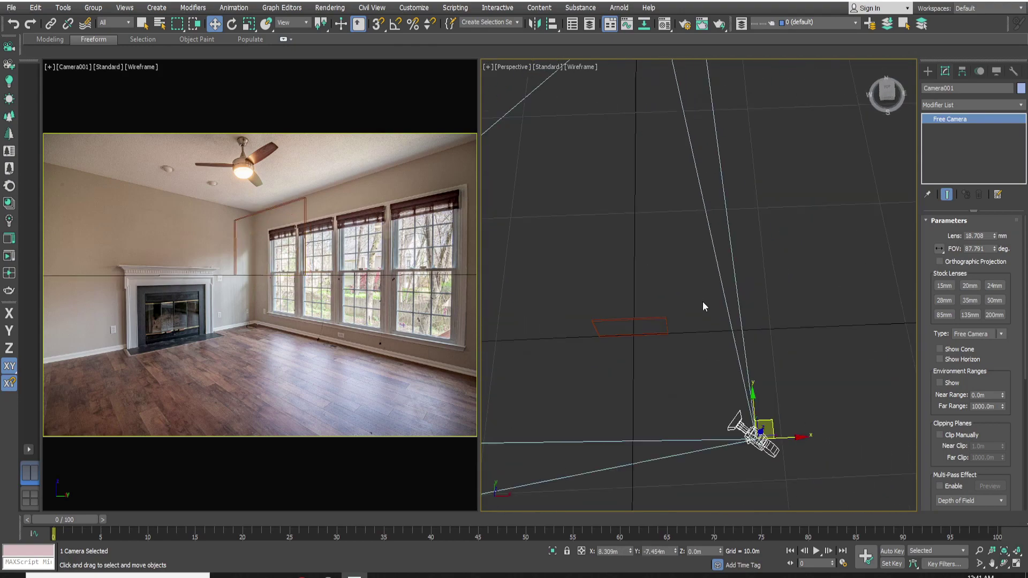
scroll(751, 326, "up", 10)
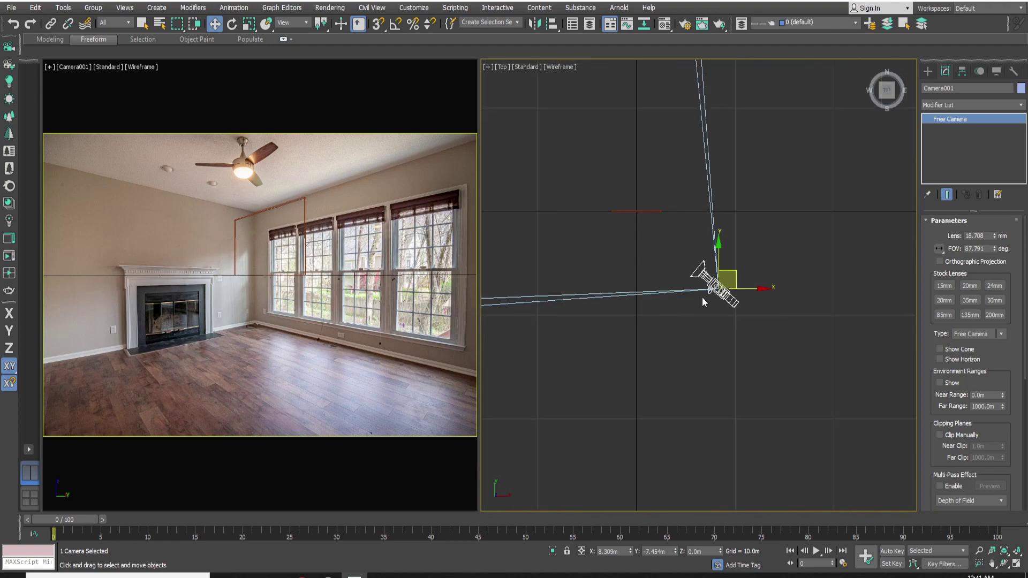
left_click_drag(726, 274, 658, 236)
Raise and dolly Camera001 to match the photo, then refine its Y position in plan.
right_click(417, 273)
key("alt+w")
middle_click_drag(609, 247, 611, 222)
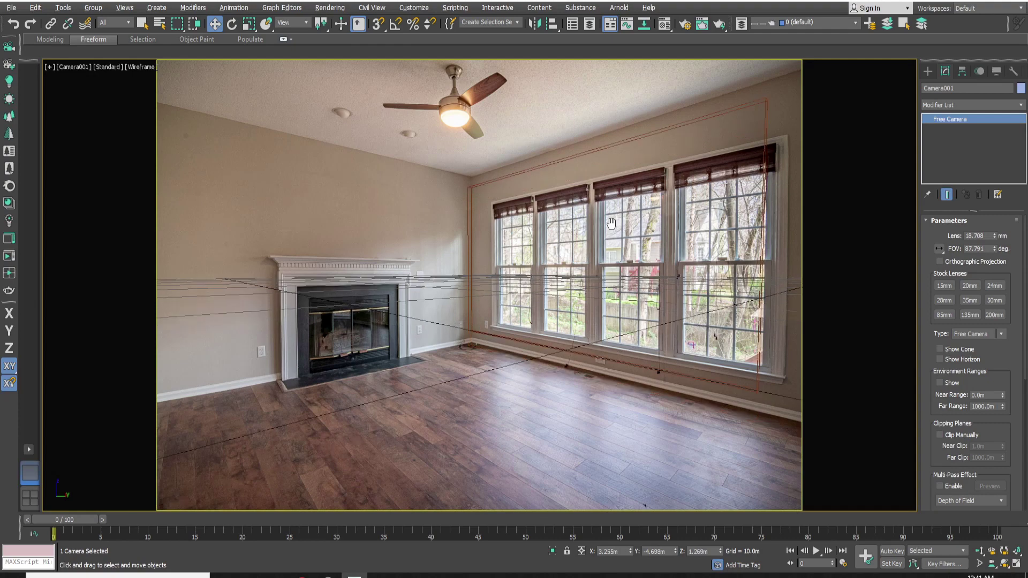
left_click(981, 552)
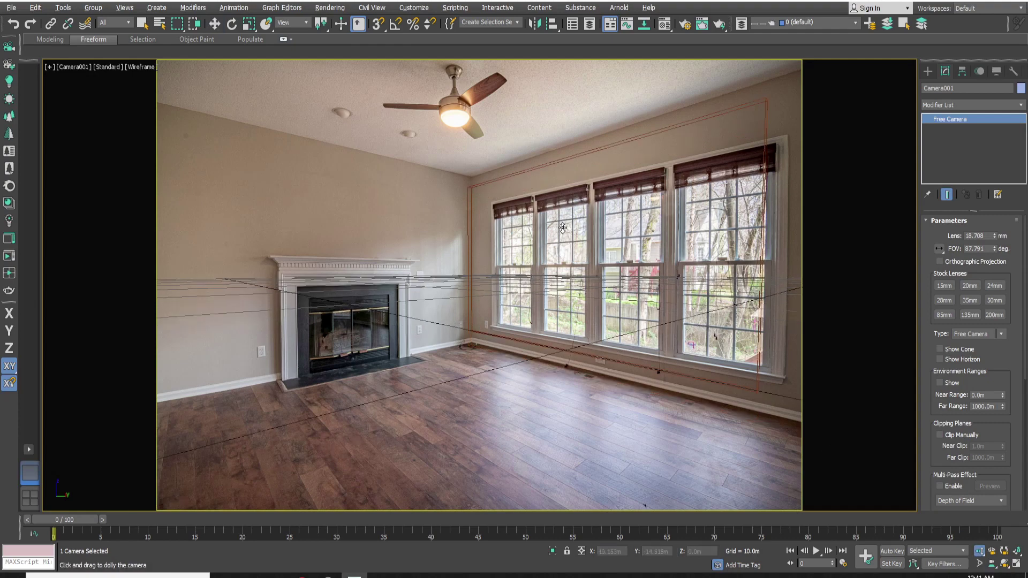
left_click_drag(595, 274, 595, 274)
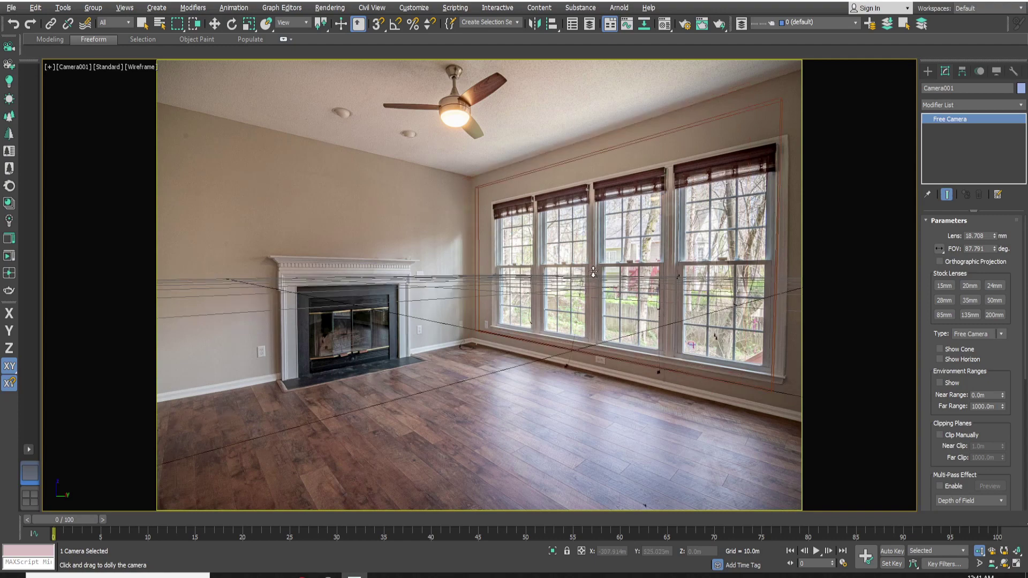
left_click_drag(592, 272, 591, 271)
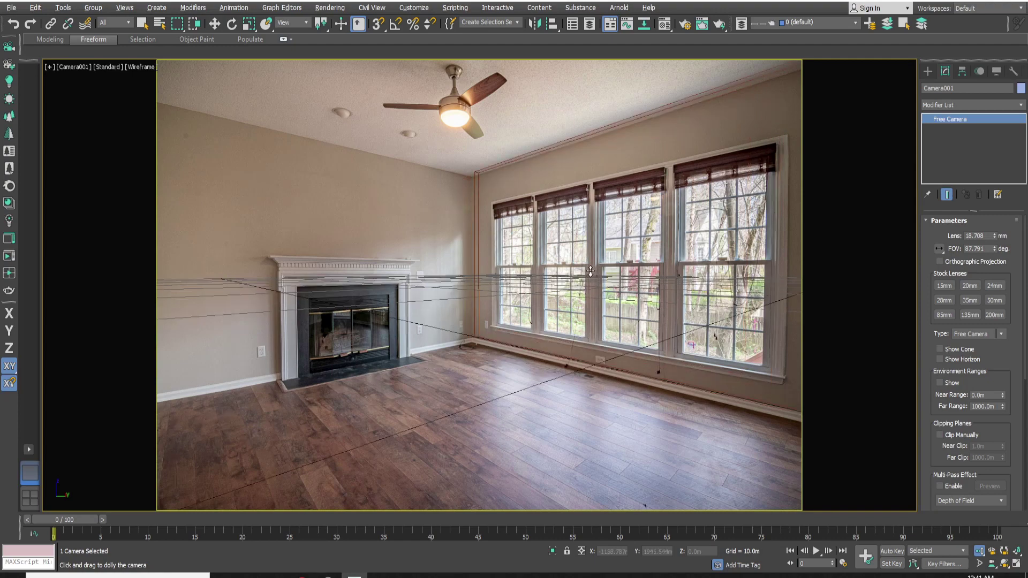
key("alt+w")
key("w")
scroll(628, 262, "up", 2)
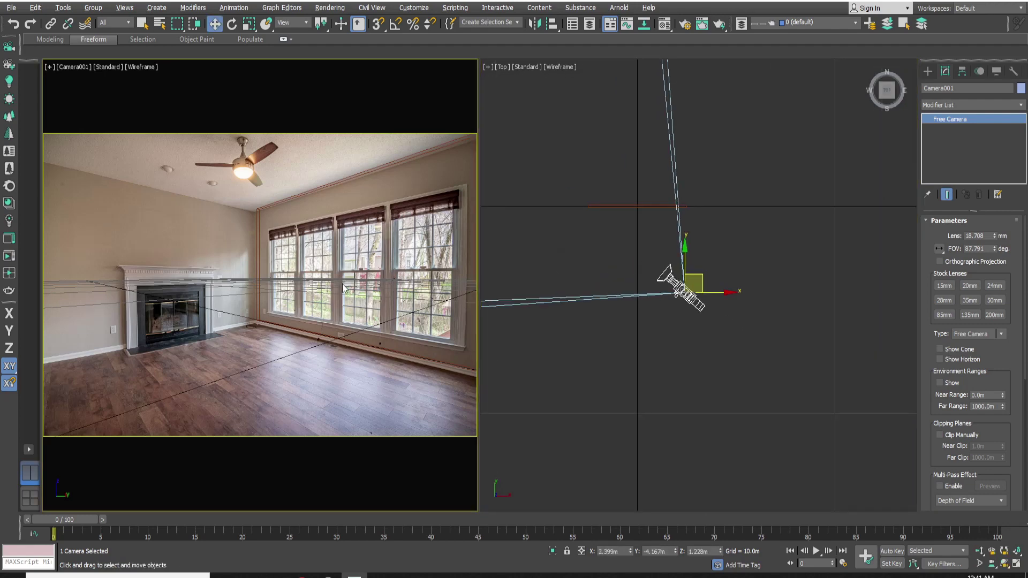
mouse_move(688, 259)
left_mouse_down()
mouse_move(704, 278)
mouse_move(680, 258)
left_mouse_up()
Nudge Box001 slightly left along X while checking the shaded camera view.
middle_click(406, 254)
middle_click_drag(639, 243, 711, 238)
left_click(678, 239)
left_click(415, 273)
key("alt+w")
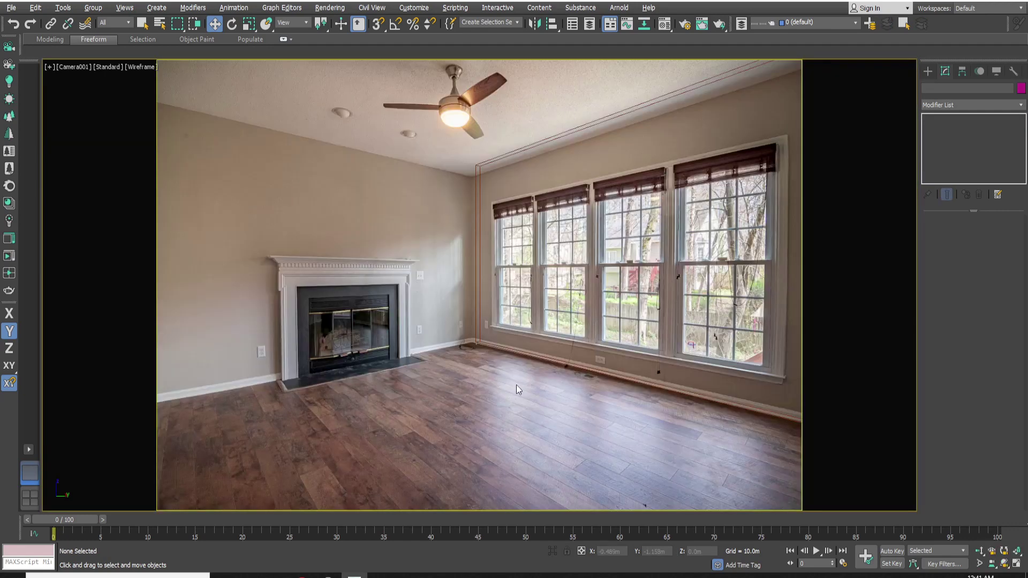
key("F3")
left_click(557, 334)
left_click_drag(640, 385, 633, 385)
key("F3")
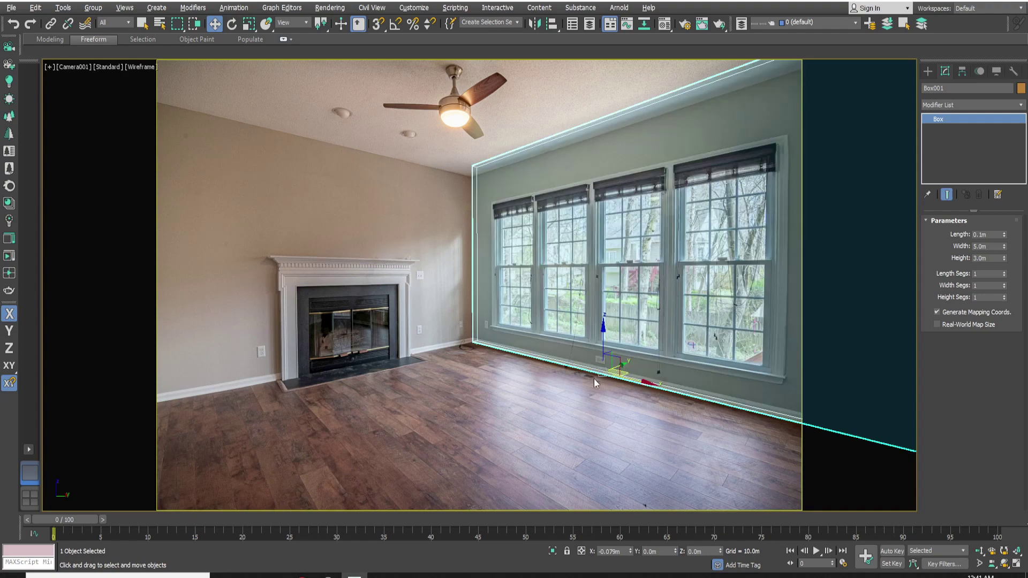
left_click(585, 416)
key("alt+w")
middle_click(654, 293)
left_click_drag(676, 231, 661, 148)
Clone Box001 into Box002 and rotate the copy 90° about Z.
scroll(715, 196, "up", 5)
left_click_drag(697, 179, 687, 300, "shift")
key("Return")
key("e")
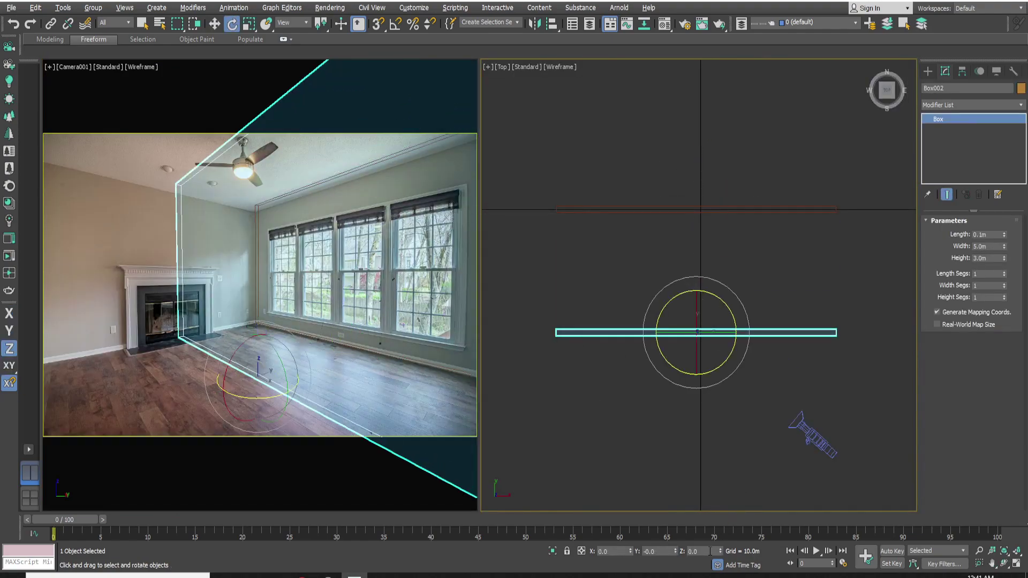
type("90")
key("Return")
key("w")
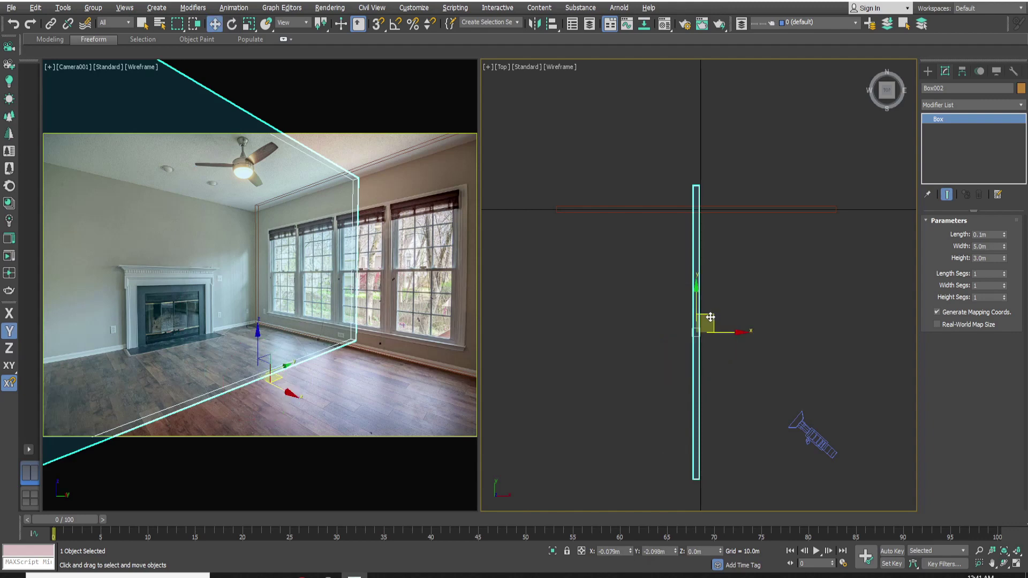
Vertex-snap Box002's corner onto Box001's corner to form an L.
left_click_drag(711, 317, 553, 347)
scroll(551, 163, "up", 4)
key("s")
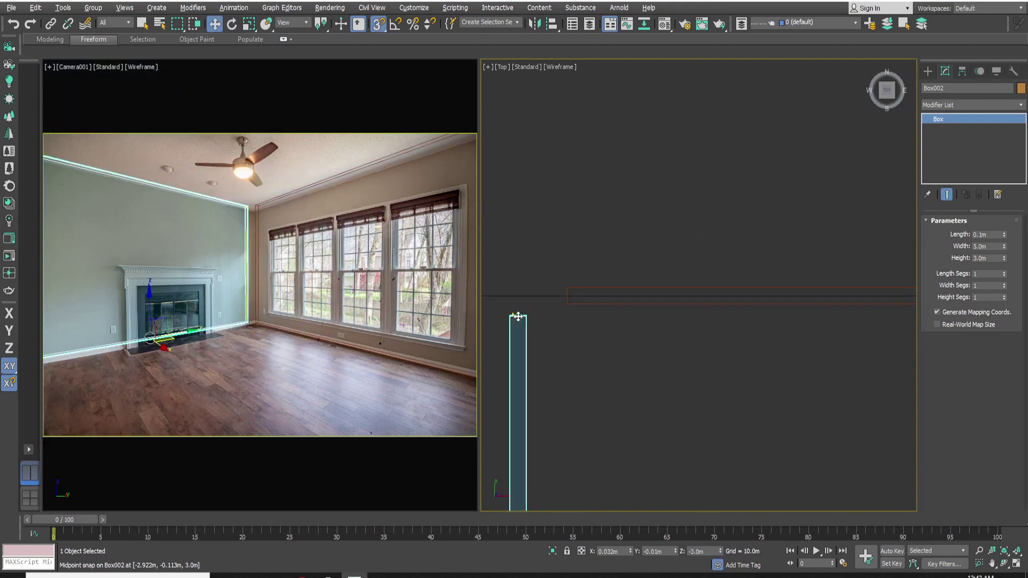
left_click_drag(526, 316, 568, 285)
Move both walls along X and Y to match the photo's room corner.
left_click_drag(634, 197, 547, 335)
middle_click_drag(620, 325, 655, 193)
left_click(798, 389)
key("ctrl+z")
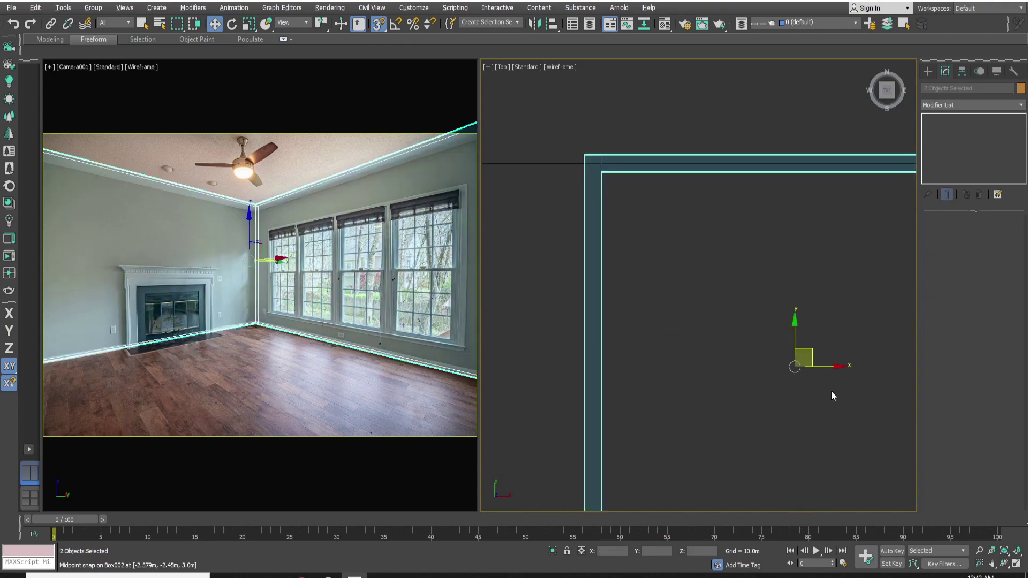
left_click_drag(827, 368, 818, 367)
left_click(281, 373)
key("alt+w")
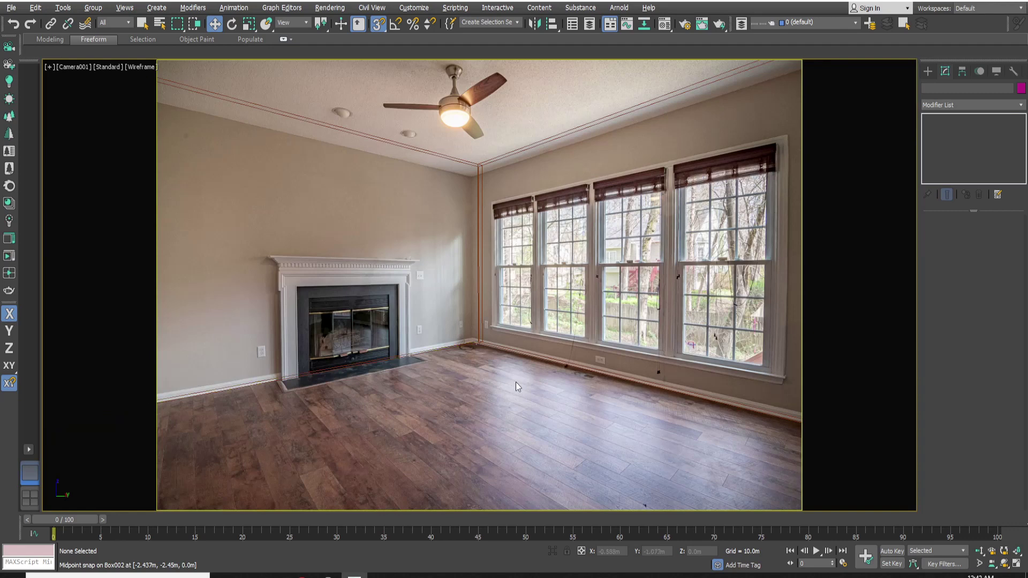
key("ctrl+z")
left_click_drag(491, 244, 488, 244)
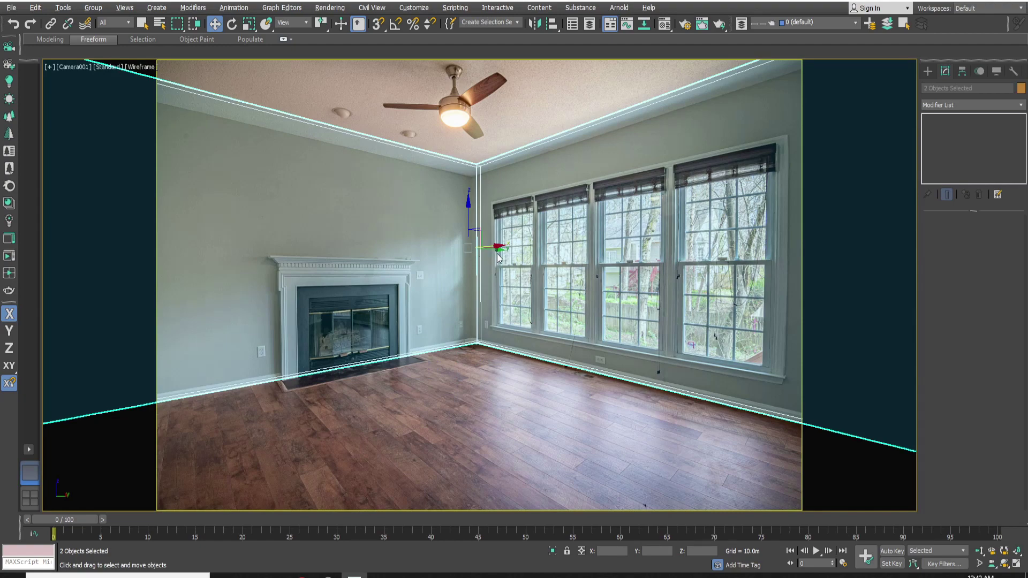
left_click_drag(498, 256, 494, 254)
left_click(475, 408)
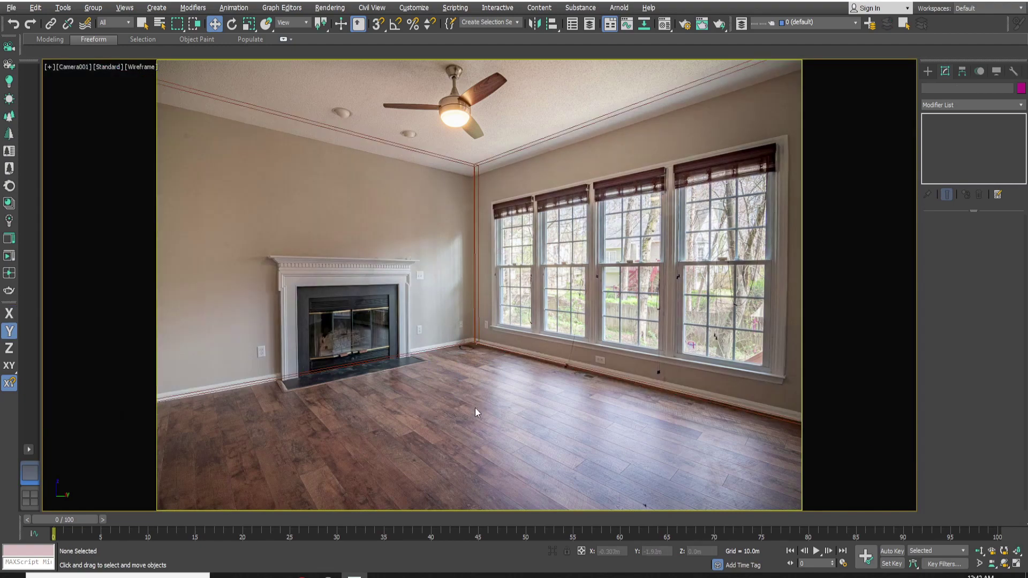
Return to the two-view layout with the camera view shaded, framing walls and camera.
key("alt+w")
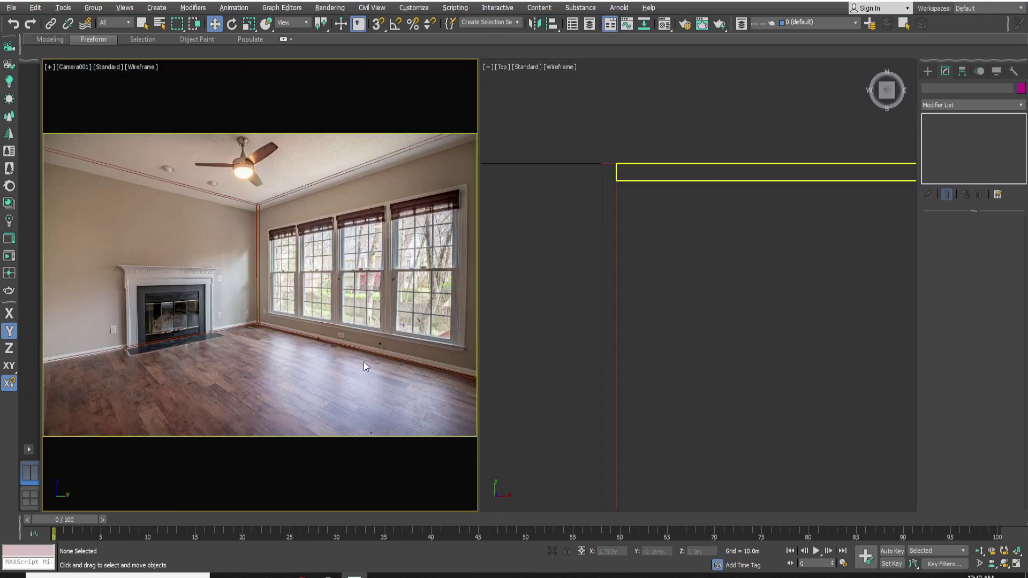
key("F3")
key("F3")
middle_click_drag(679, 294, 633, 230)
scroll(715, 311, "down", 7)
middle_click_drag(714, 312, 658, 276)
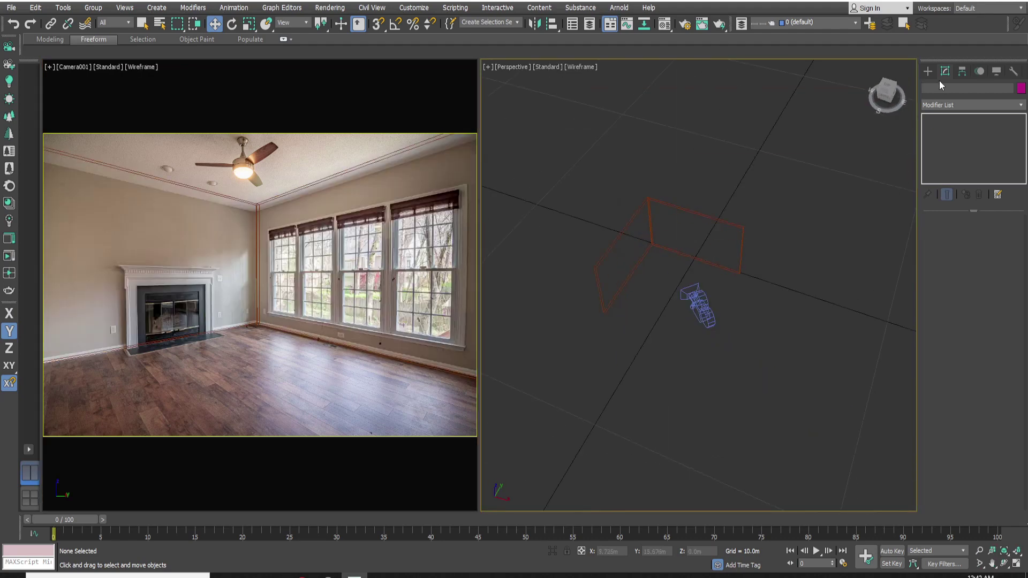
Draw a floor plane snapped across the room between the walls.
left_click(928, 71)
left_click(987, 184)
left_click(988, 185)
key("s")
left_click_drag(611, 344, 798, 173)
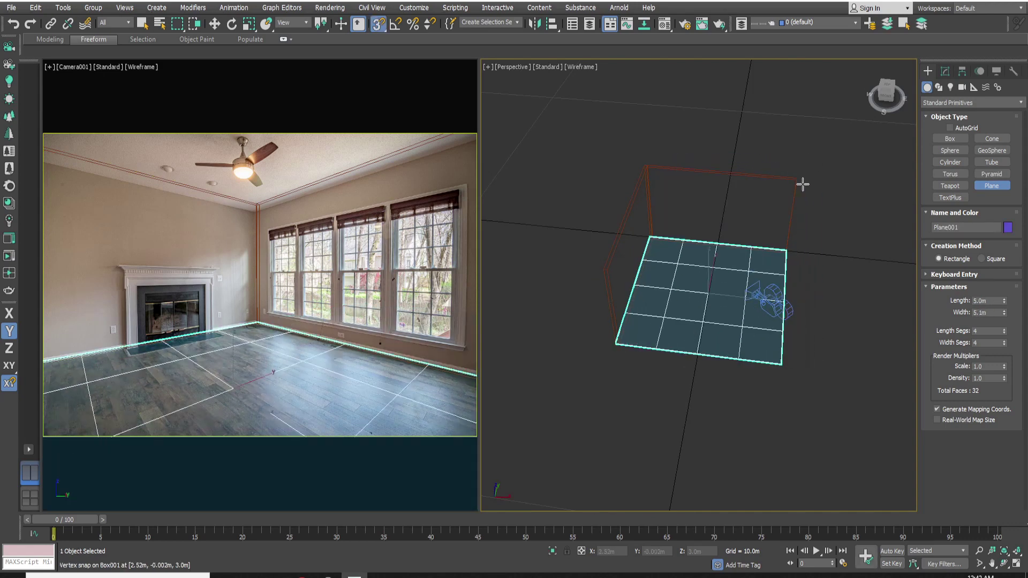
middle_click_drag(799, 173, 769, 223, "alt")
key("w")
Set the plane's Length Segs and Width Segs to 1.
left_click(945, 71)
right_click(1005, 277)
right_click(969, 264)
left_click(972, 274)
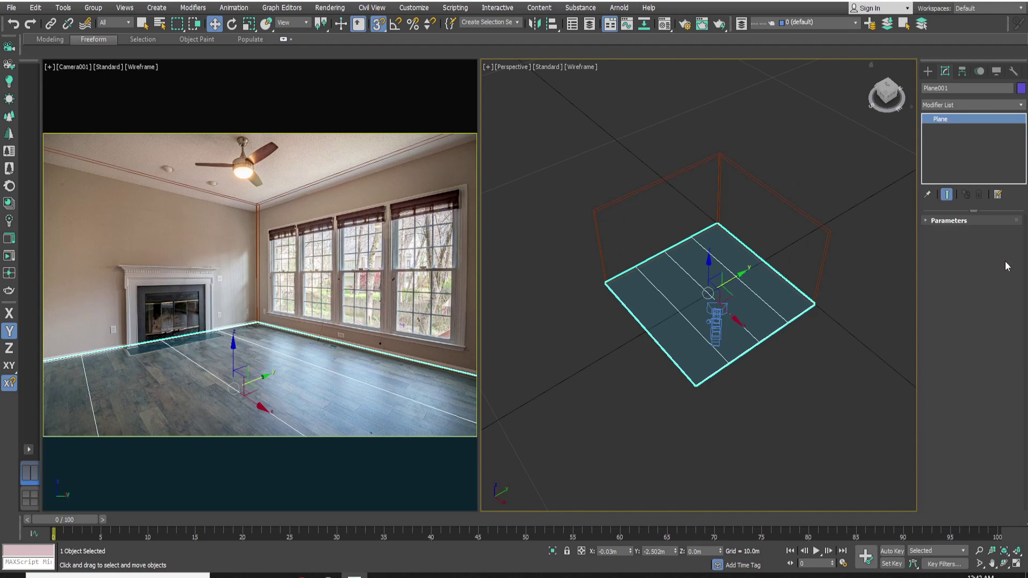
left_click(977, 225)
right_click(1005, 265)
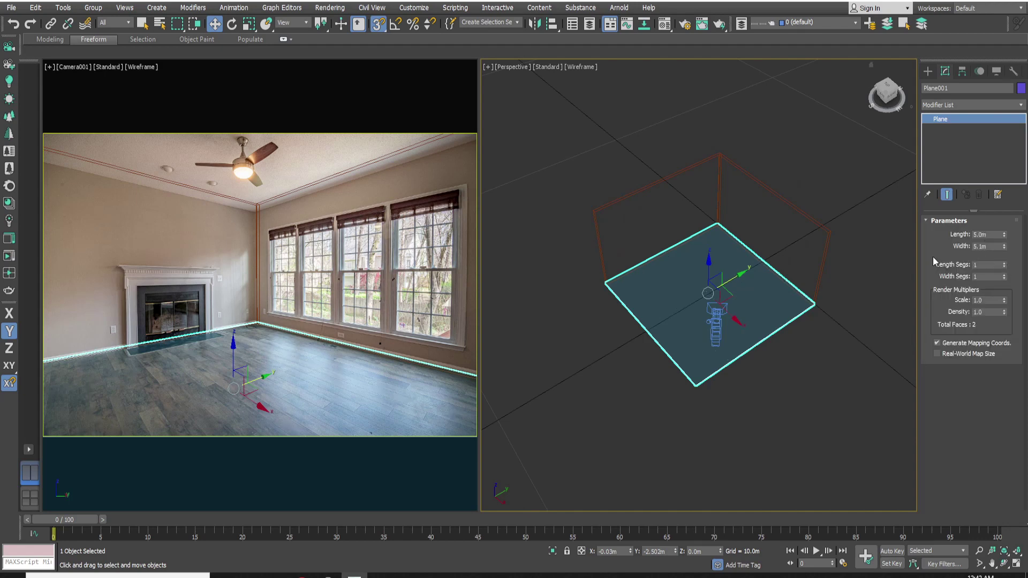
key("F3")
scroll(715, 281, "up", 3)
middle_click_drag(715, 281, 741, 266, "alt")
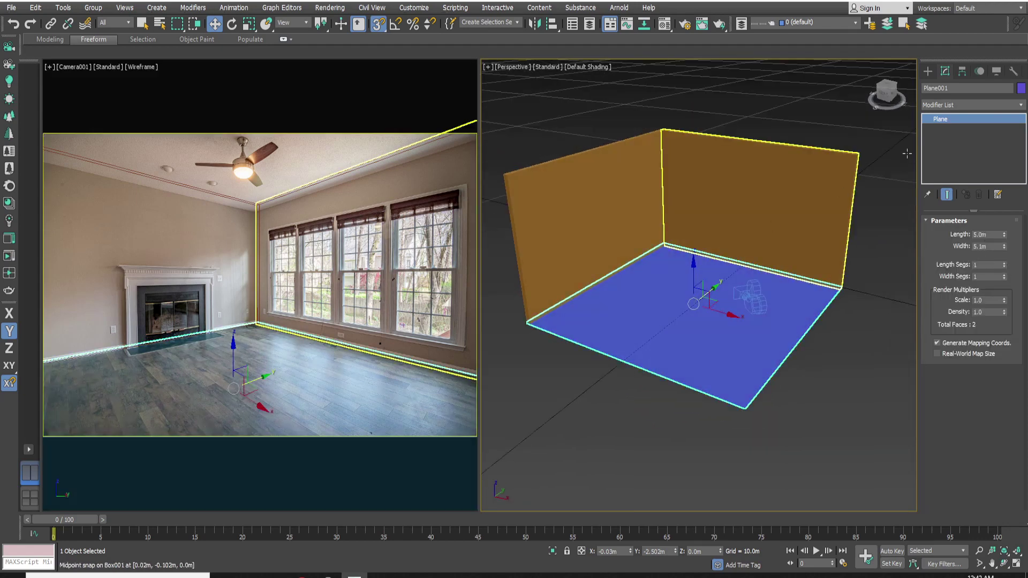
Add a Shell modifier with Inner Amount 0.1 m and Outer Amount 0.
left_click(945, 107)
type("sh")
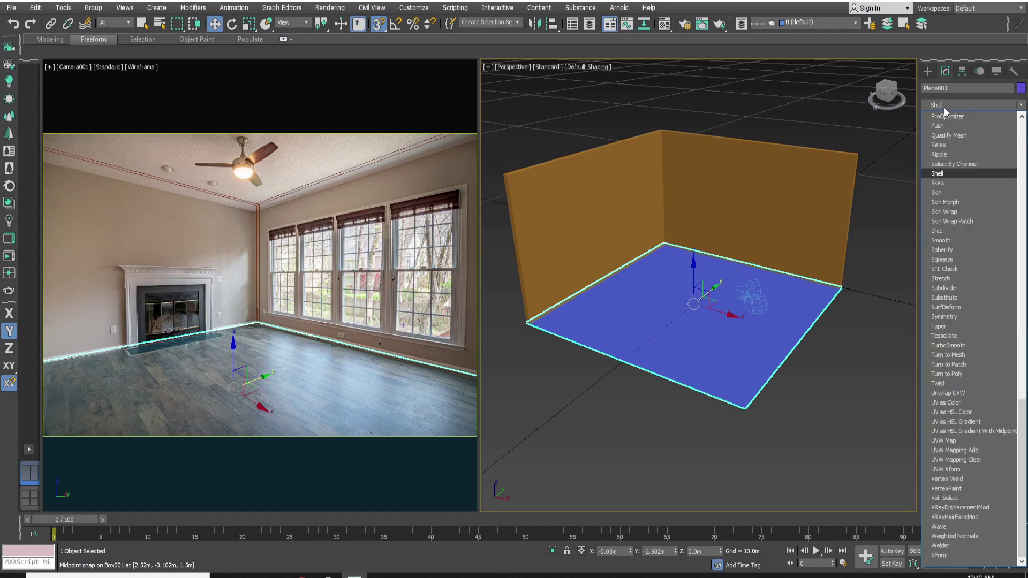
left_click(942, 175)
right_click(1007, 249)
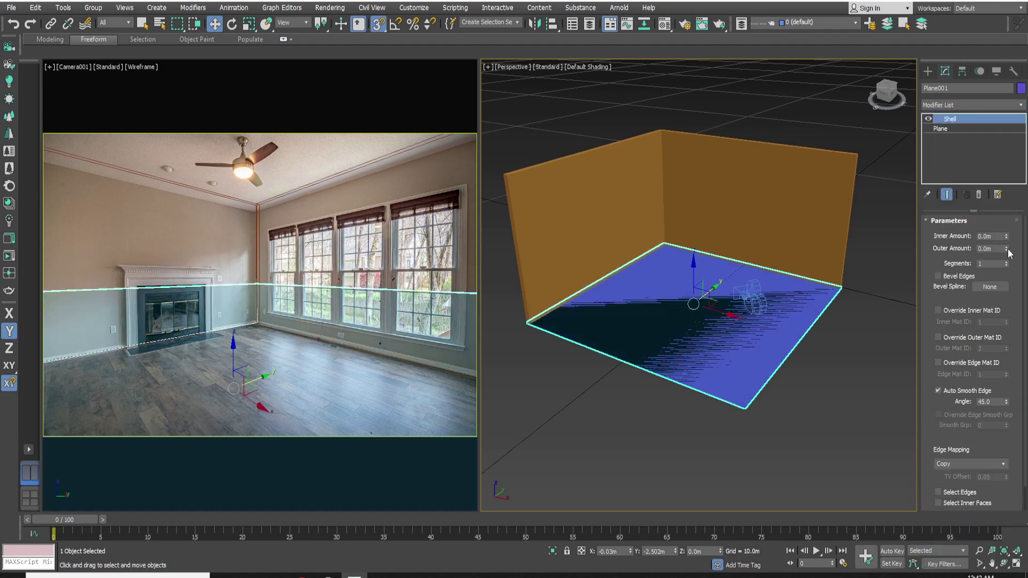
left_click(991, 236)
type(".1")
key("Return")
left_click_drag(665, 107, 626, 261)
middle_click_drag(626, 257, 644, 278, "alt")
scroll(644, 277, "down", 3)
middle_click_drag(657, 235, 635, 293, "alt")
Make the room material a VRayMtl with a pure white diffuse colour.
key("s")
left_click(665, 23)
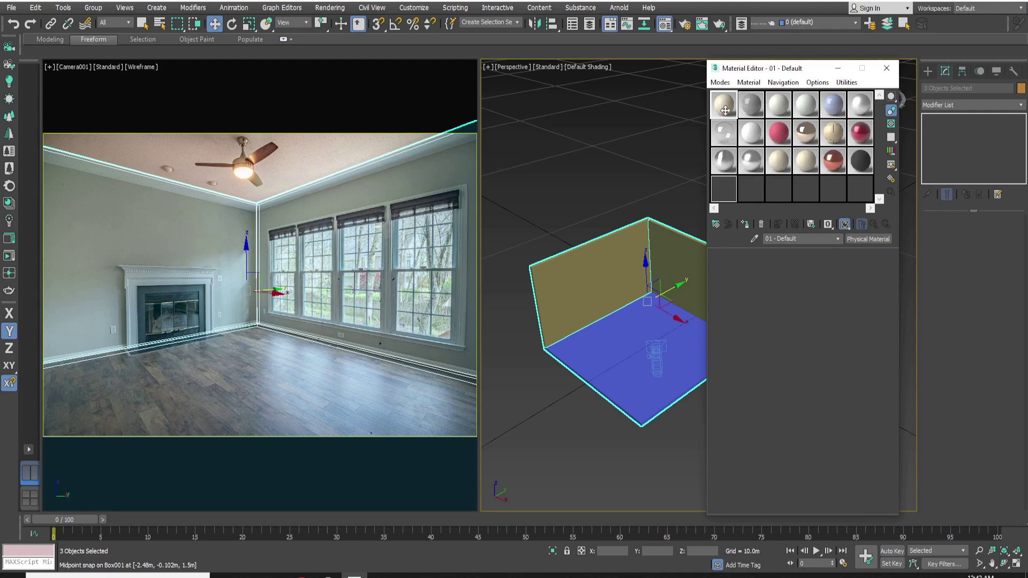
left_click(863, 239)
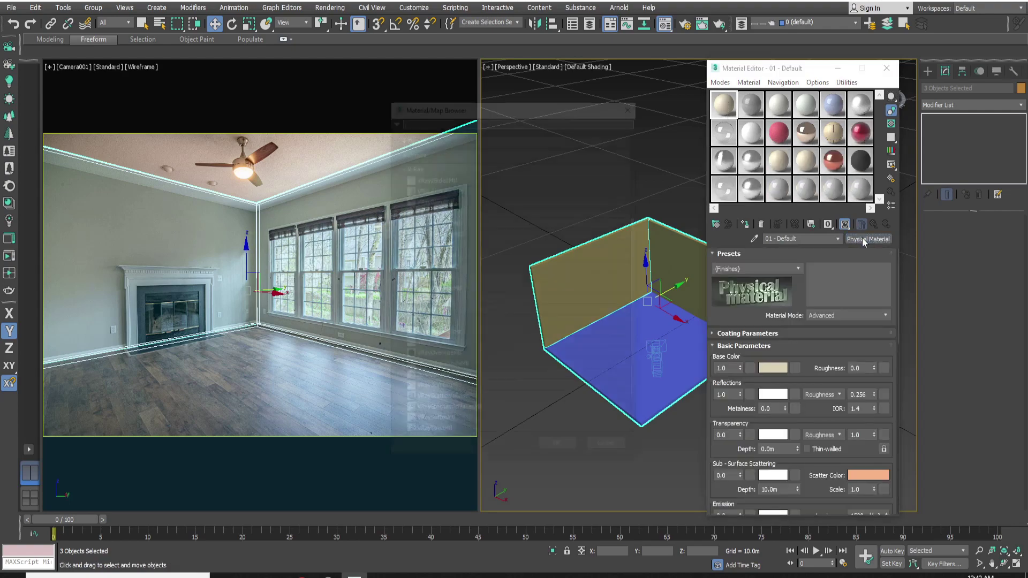
double_click(439, 323)
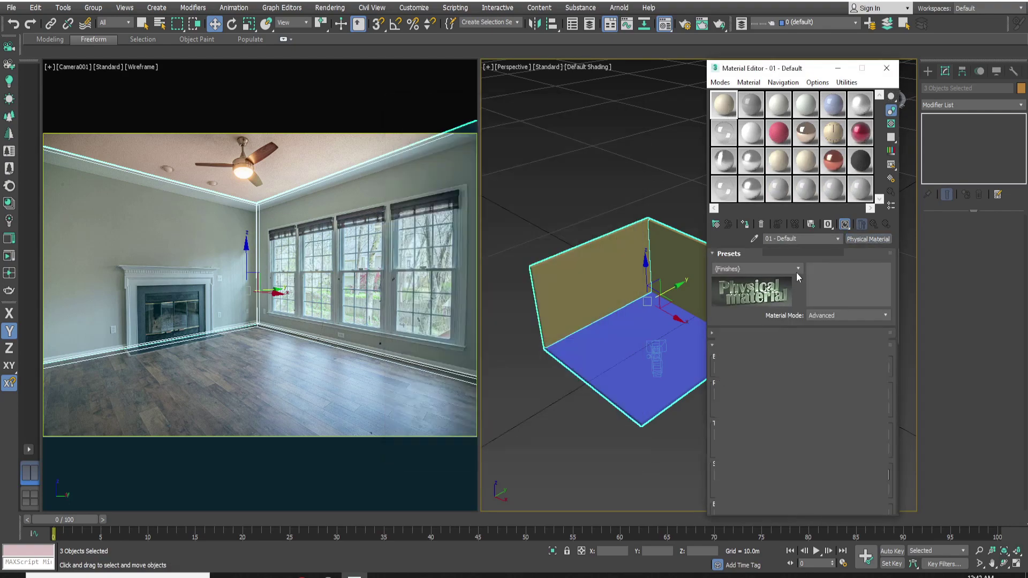
left_click(779, 267)
left_click_drag(301, 143, 344, 153)
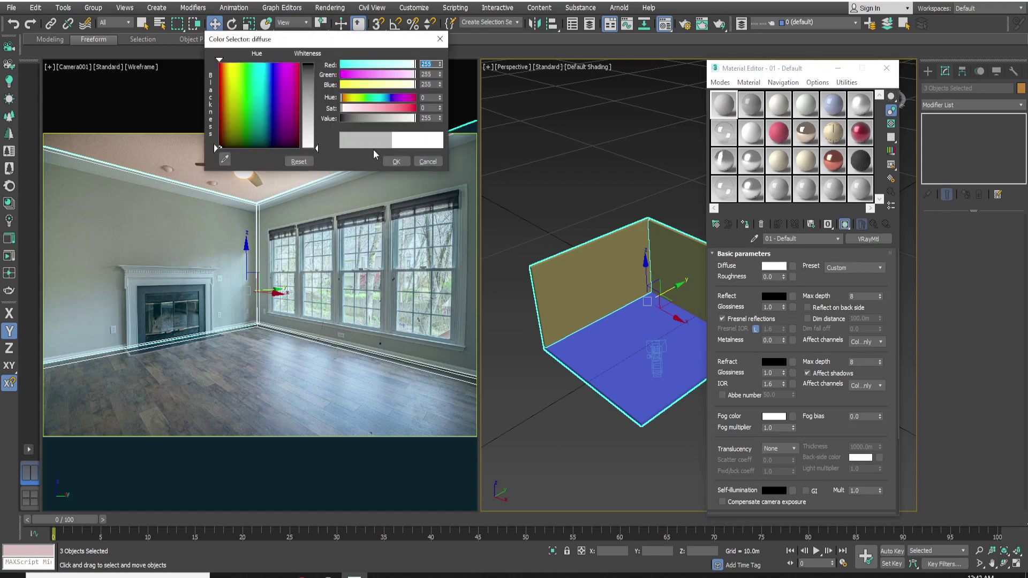
left_click(400, 163)
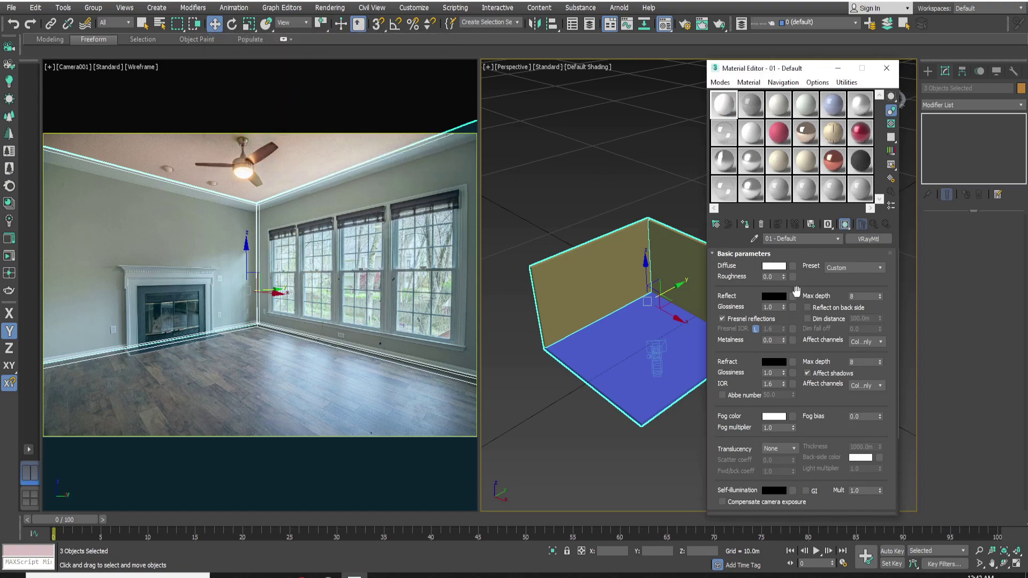
Convert it to a VRayMtlWrapper keeping the sub-material, with alpha contribution -1.0 and Matte surface on.
left_click(869, 239)
double_click(437, 334)
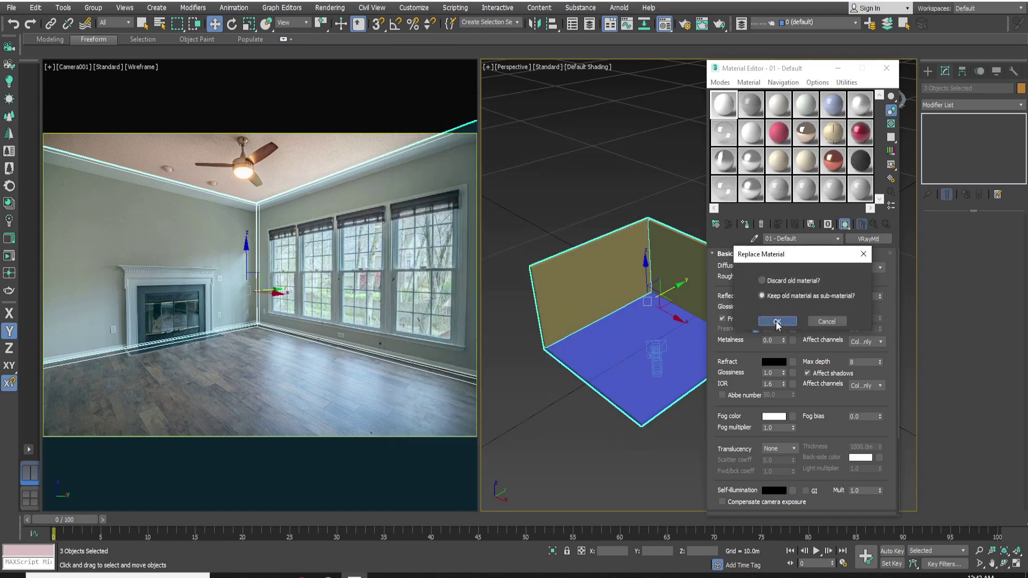
left_click(777, 322)
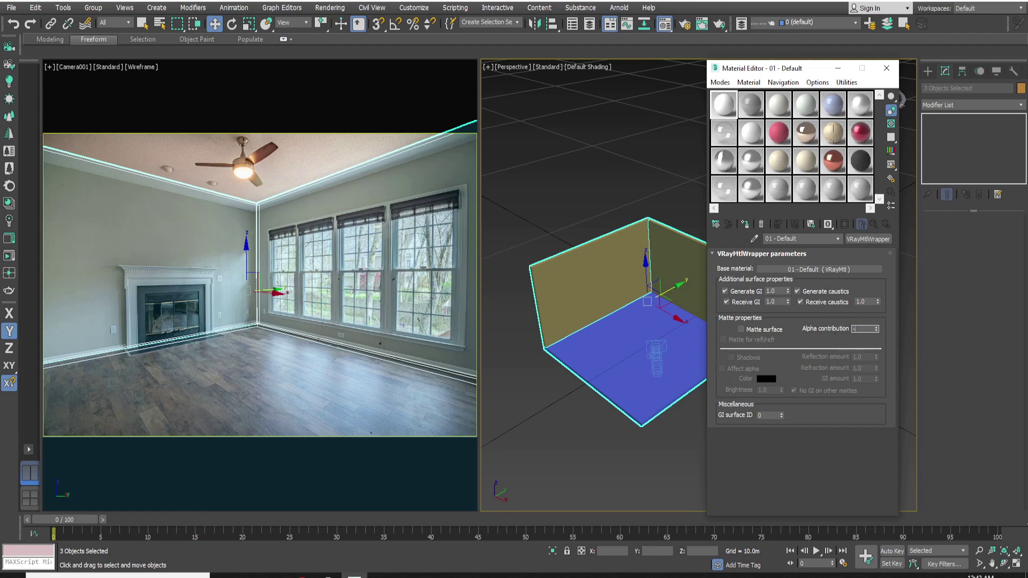
type("-1.0")
key("Return")
left_click(744, 329)
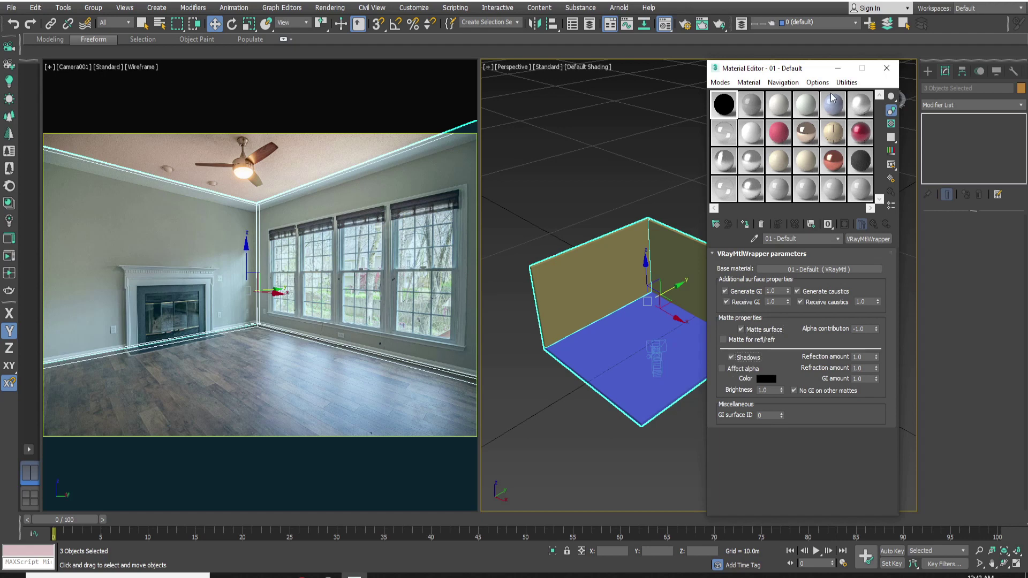
Assign the matte wrapper material to the room's walls and floor and close the Material Editor.
left_click_drag(672, 191, 627, 315)
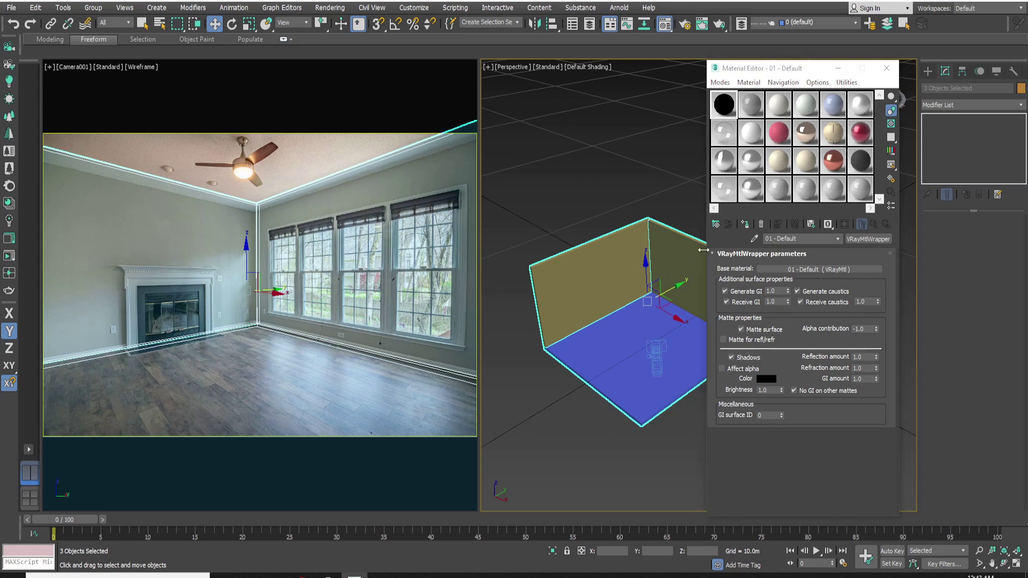
left_click(744, 225)
key("ctrl+d")
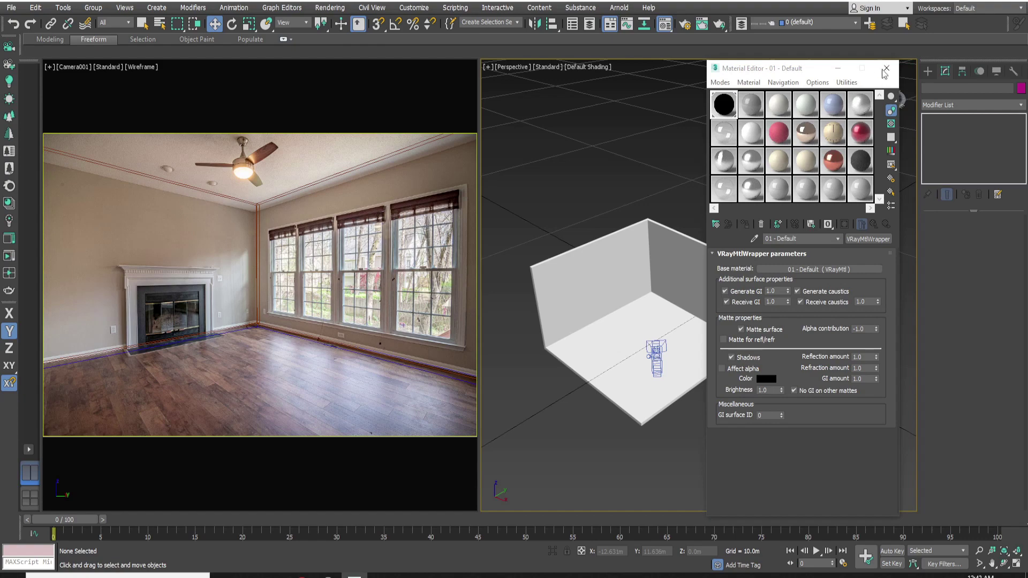
left_click(887, 68)
middle_click_drag(698, 143, 682, 219, "alt")
middle_click_drag(711, 150, 663, 176, "alt")
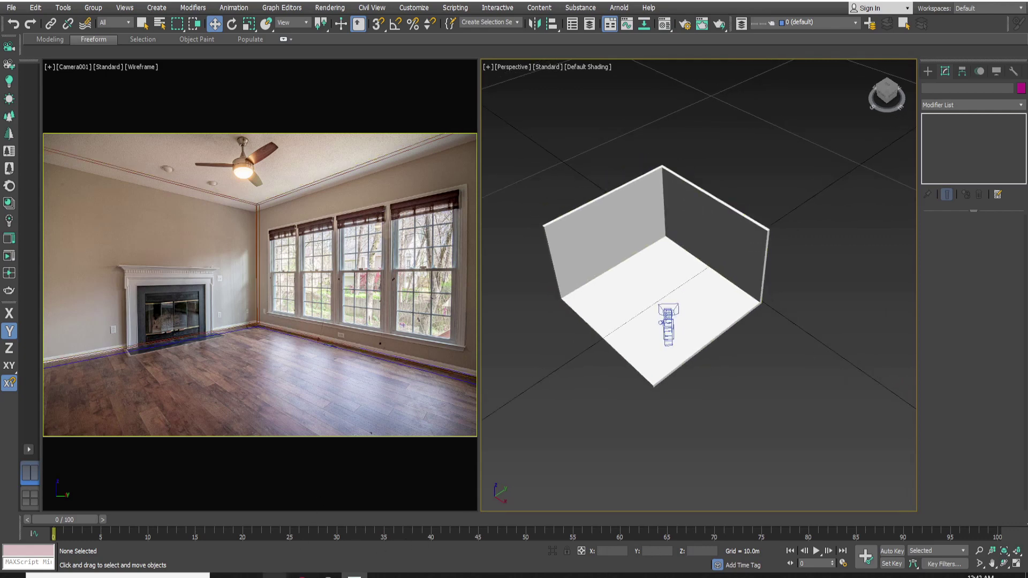
Check the room photo's dimensions in its file properties.
mouse_move(275, 575)
left_click(304, 537)
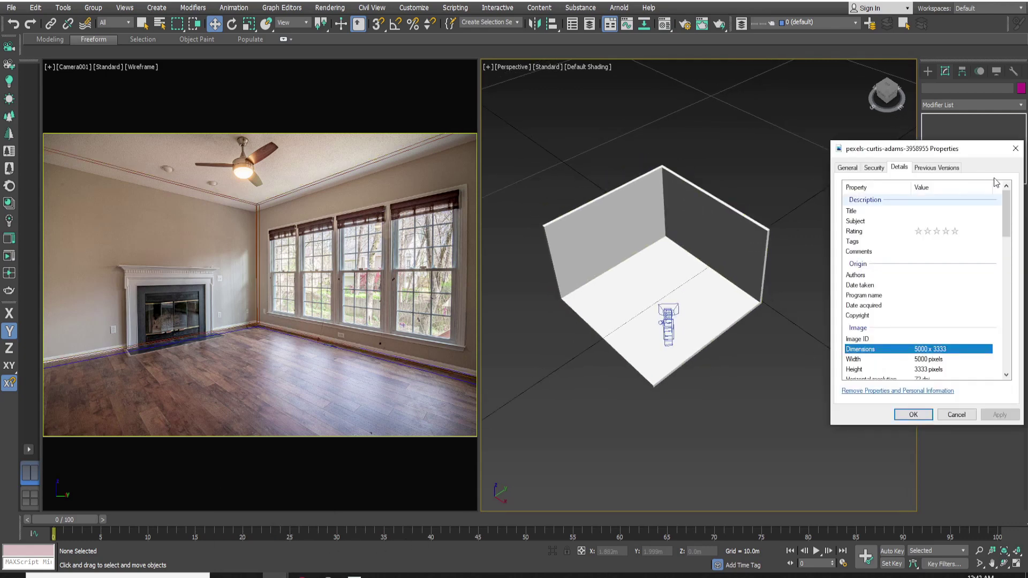
left_click(1013, 151)
Merge Sofa.max from the Test folder into the 3ds Max scene.
left_click(276, 575)
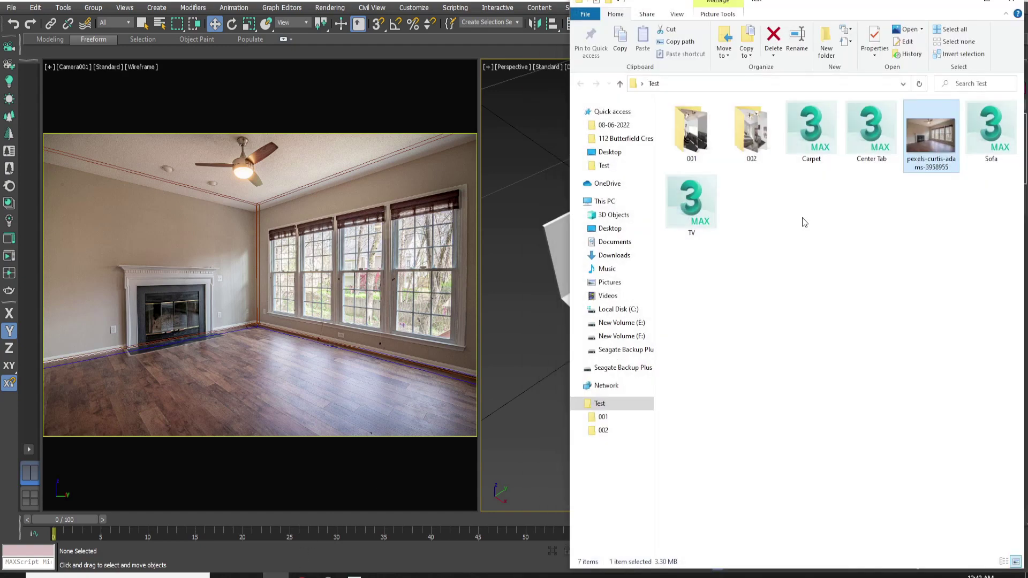
left_click_drag(991, 134, 513, 345)
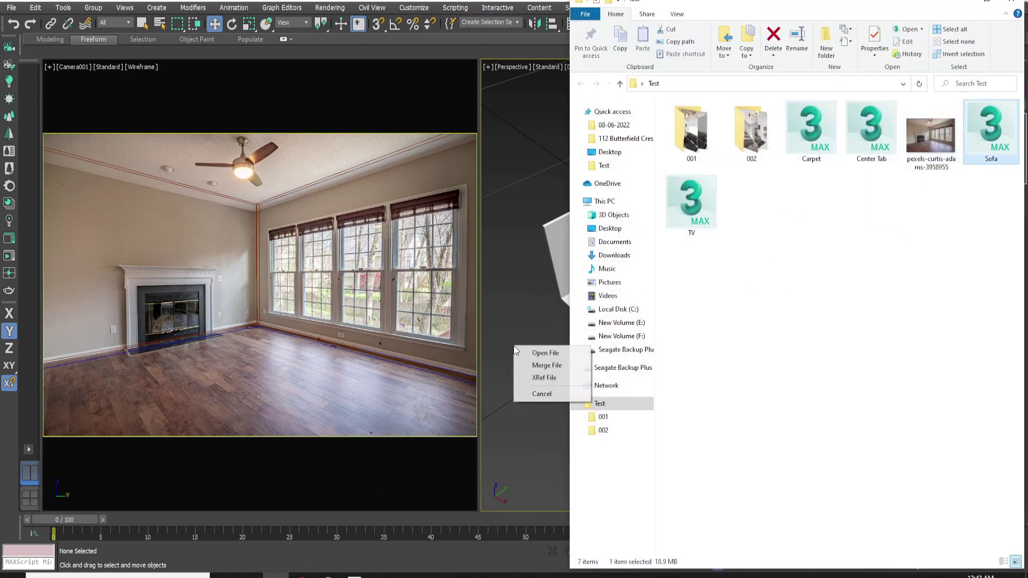
left_click(532, 361)
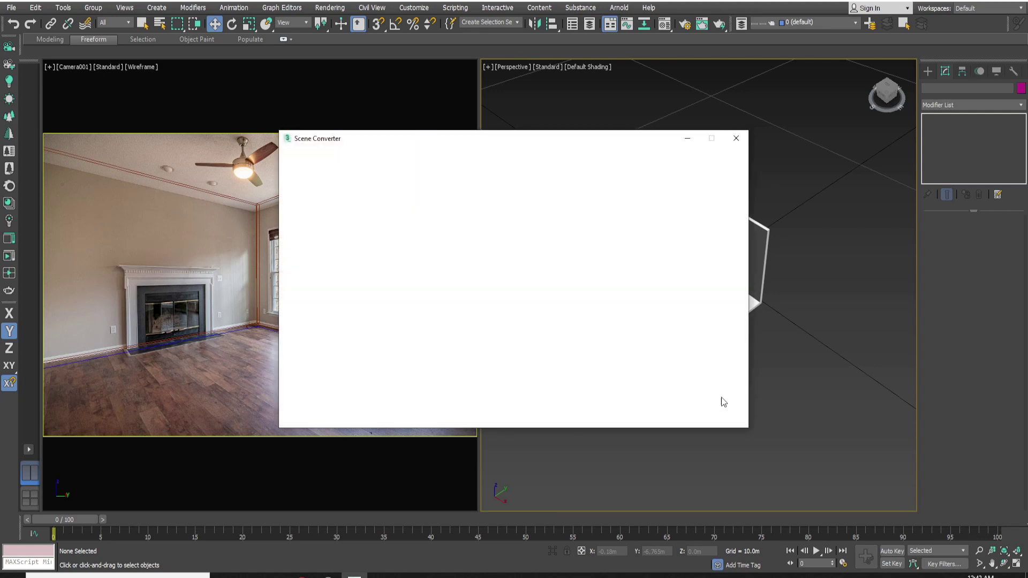
Move the merged sofa group into the room, checking it in a wireframe top view.
left_click(736, 139)
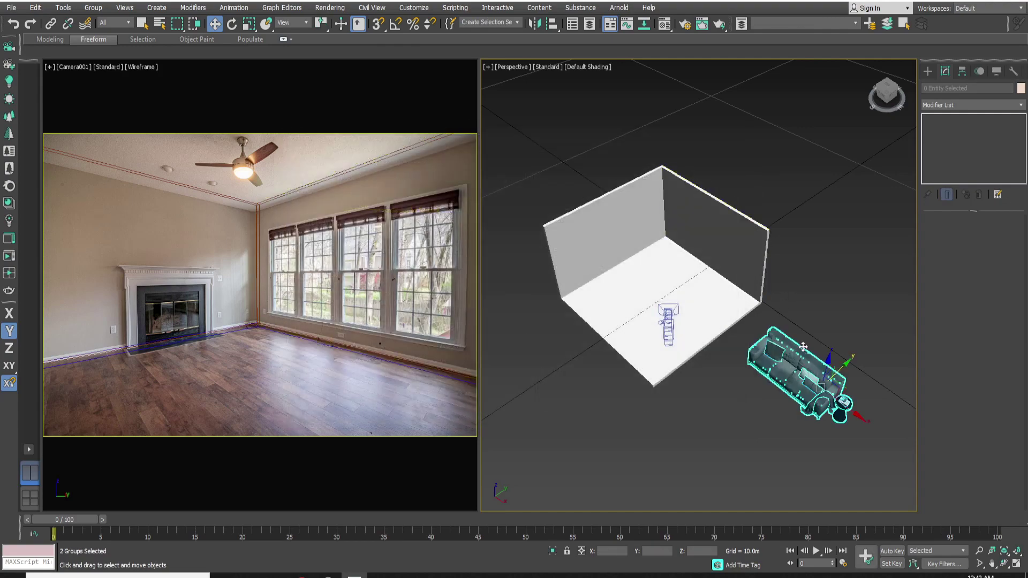
middle_click_drag(840, 379, 848, 403, "alt")
left_click_drag(840, 381, 708, 274)
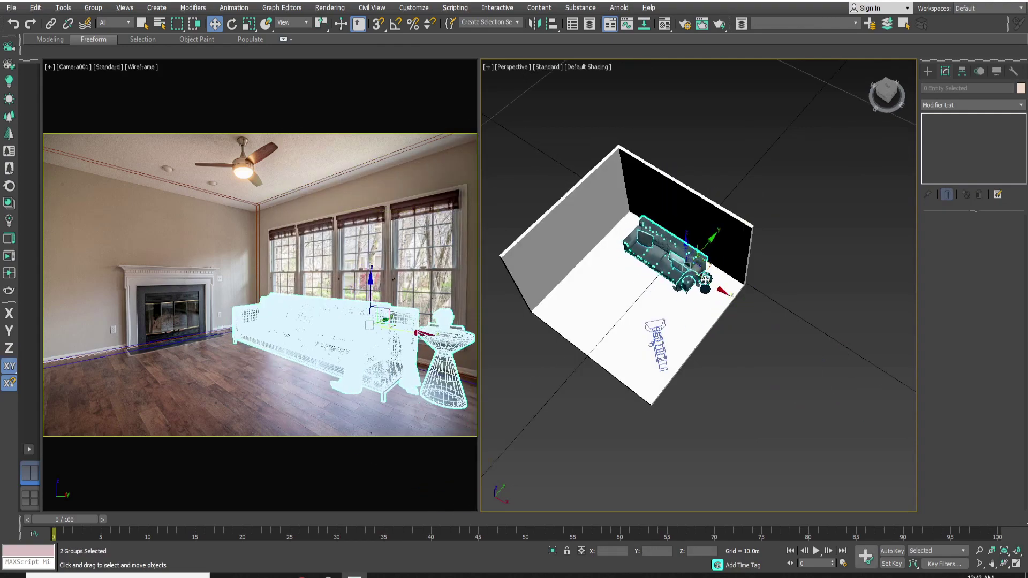
key("t")
key("F3")
scroll(772, 243, "down", 1)
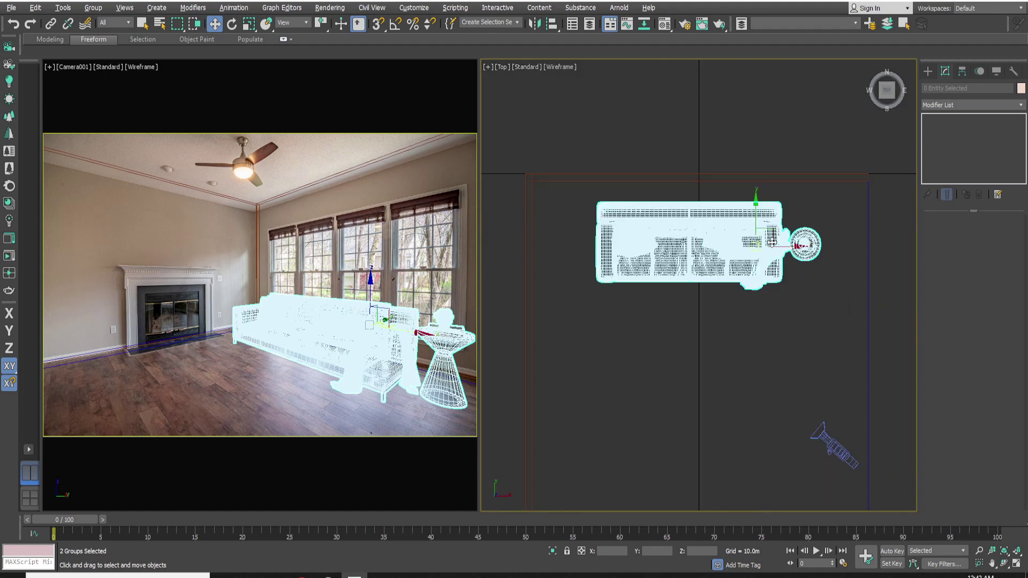
left_click_drag(772, 229, 787, 226)
Copy the side table to the sofa's other side.
left_click(844, 254)
left_click(829, 230)
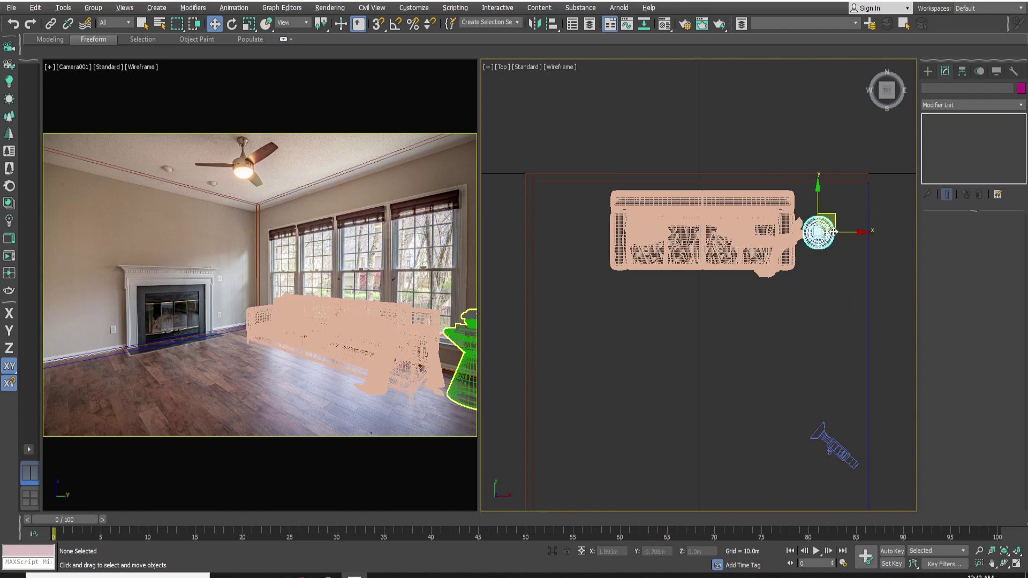
left_click_drag(837, 231, 607, 220, "shift")
key("Return")
Isolate the sofa and tables, then narrow the sofa by scaling along X.
left_click(724, 248)
key("r")
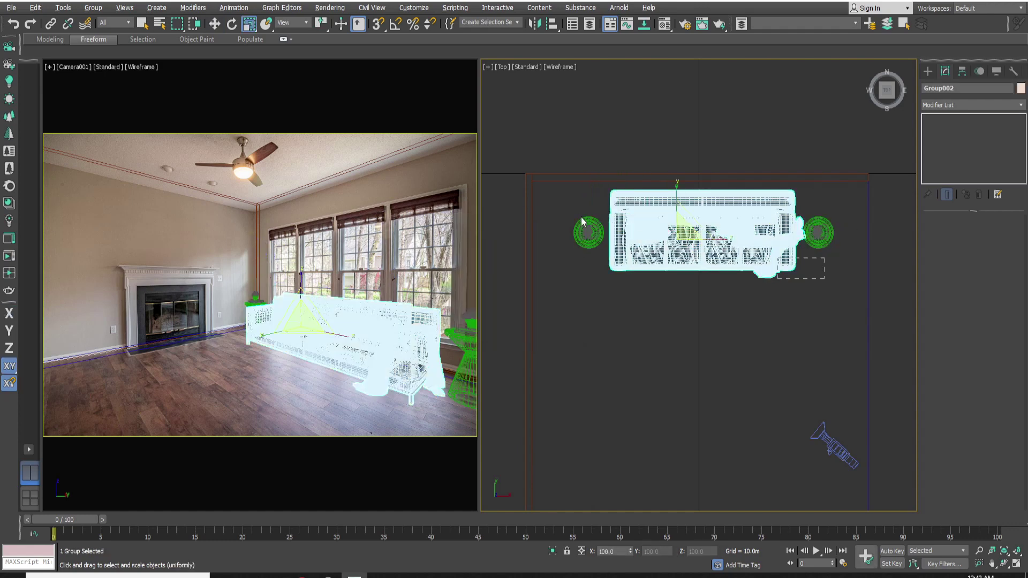
left_click_drag(581, 217, 577, 213)
right_click(356, 272)
key("alt+q")
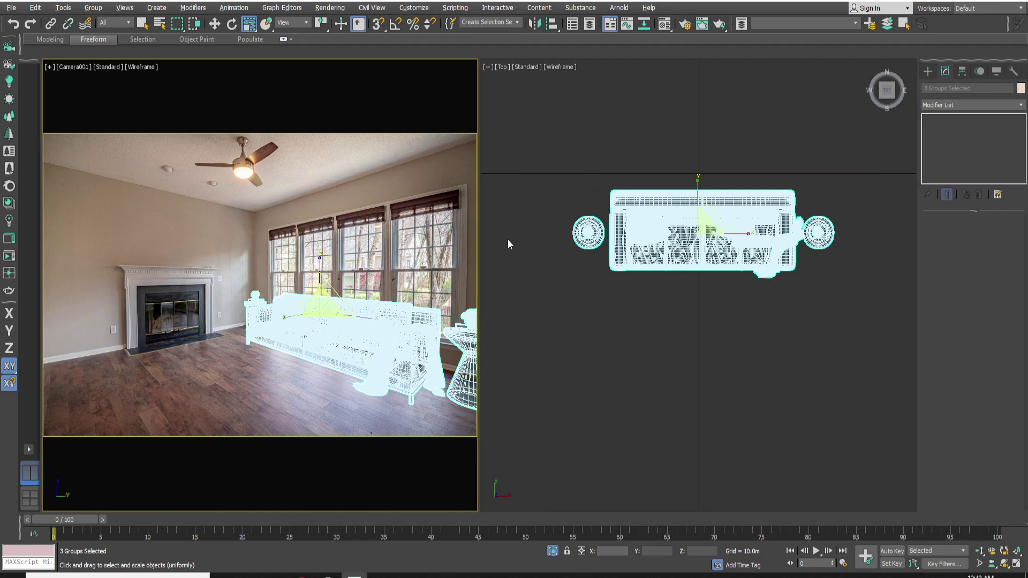
key("F3")
left_click(450, 247)
left_click(733, 240)
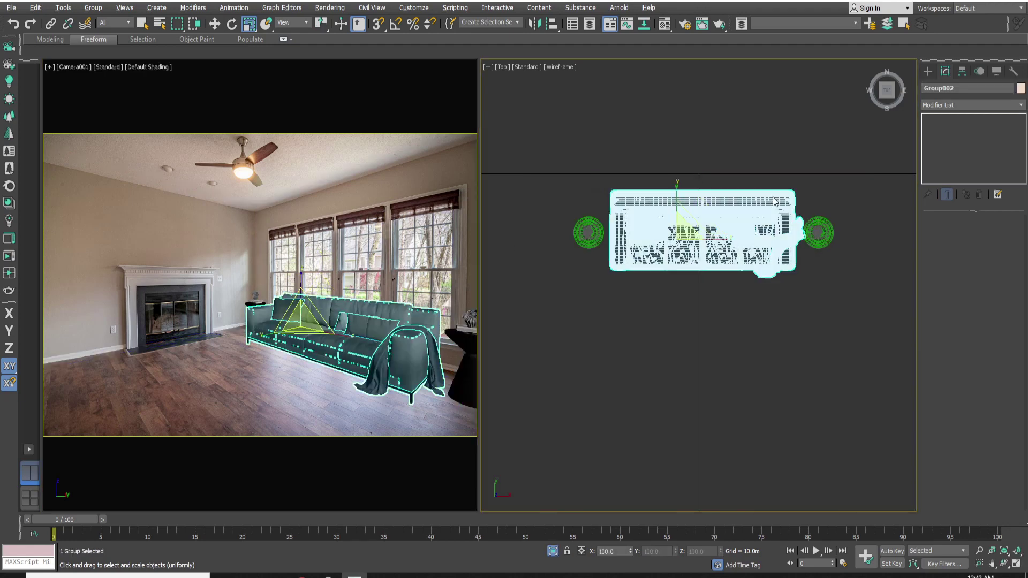
key("F5")
left_click_drag(733, 239, 713, 240)
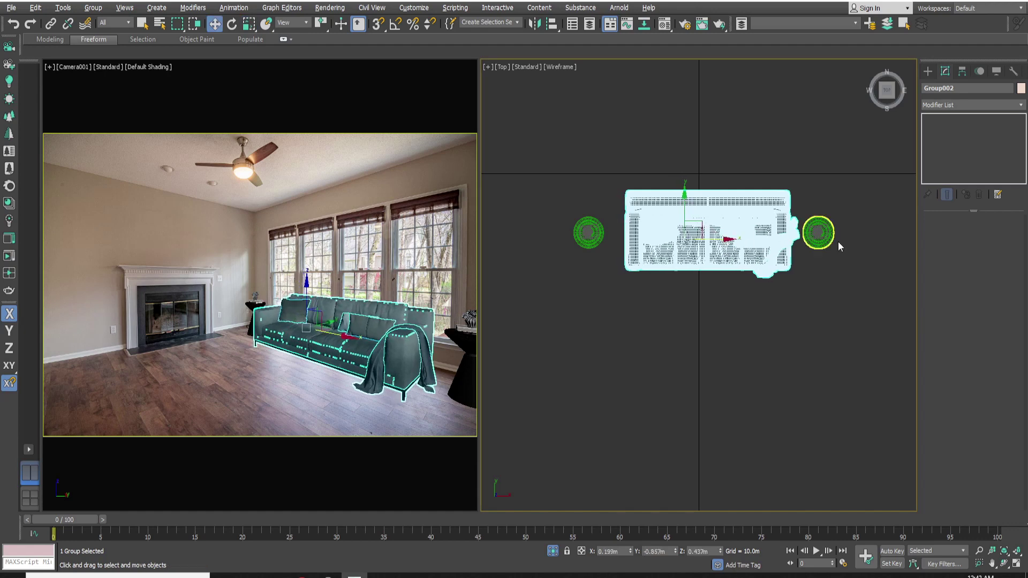
Move both side tables in against the sofa, shift the set left, and end isolation.
key("w")
left_click(834, 235)
left_click_drag(835, 234, 827, 234)
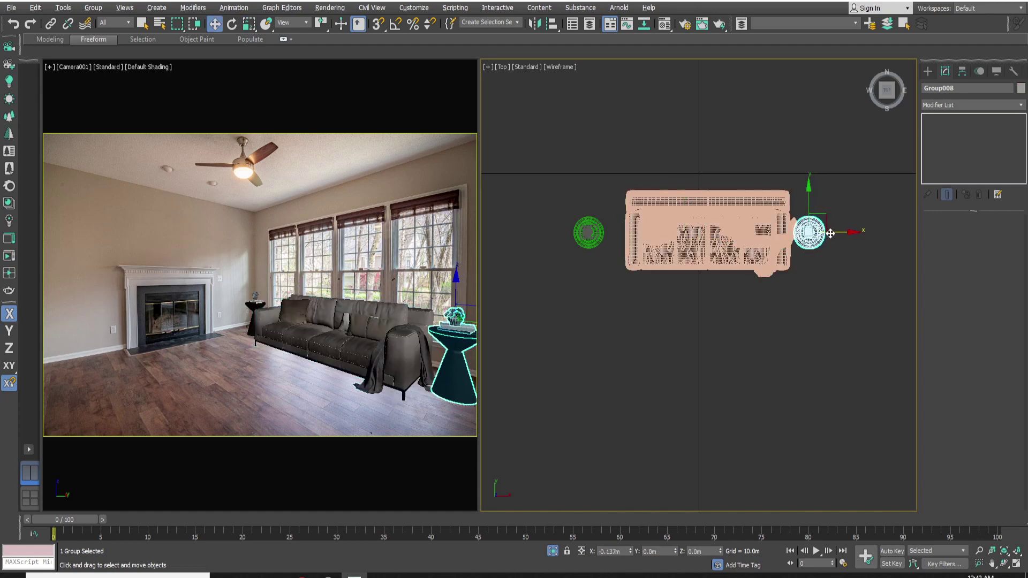
left_click(595, 234)
left_click_drag(614, 236, 649, 251)
left_click_drag(561, 130, 562, 131)
left_click_drag(727, 233, 719, 233)
middle_click_drag(671, 370, 660, 274)
right_click(660, 274)
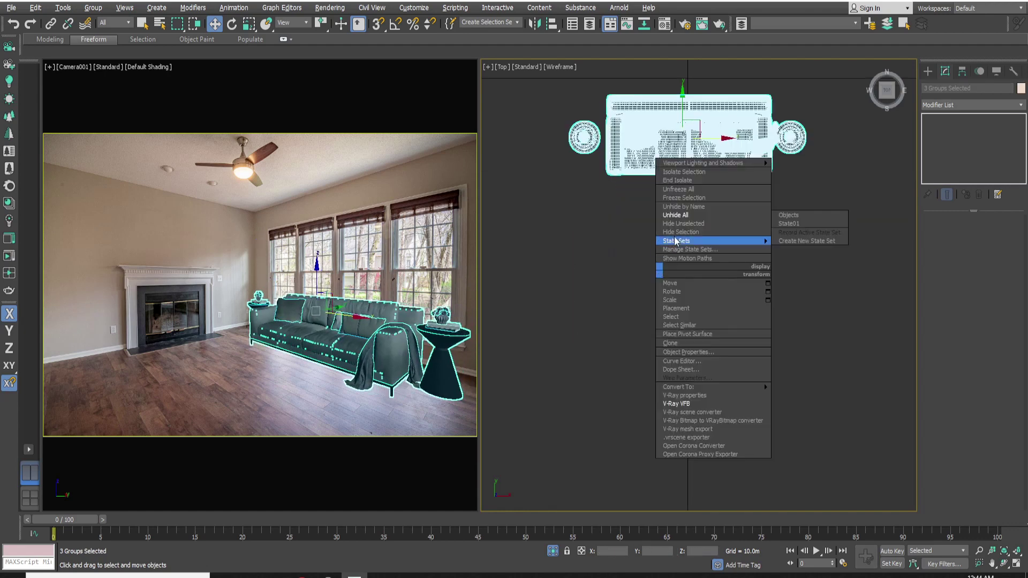
left_click(553, 550)
Copy the sofa set, rotate the copy 180 degrees, and position it opposite the original.
middle_click_drag(642, 225, 640, 246)
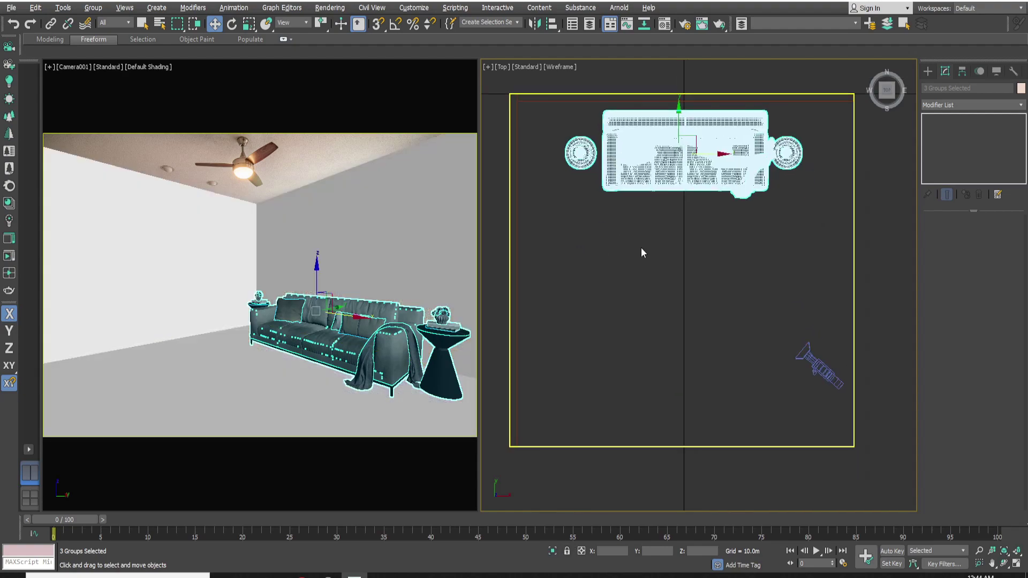
left_click_drag(678, 122, 691, 282, "shift")
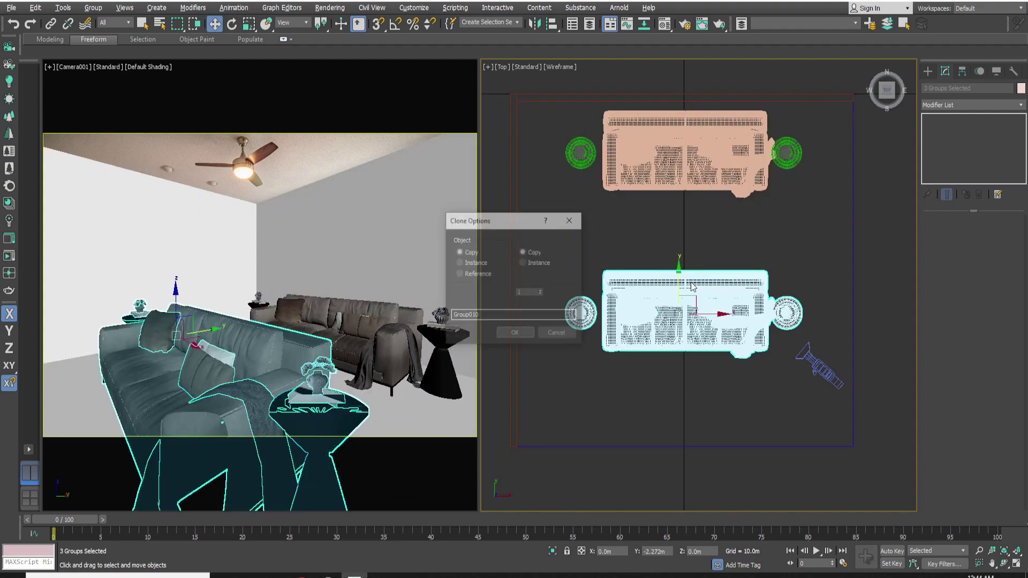
key("Return")
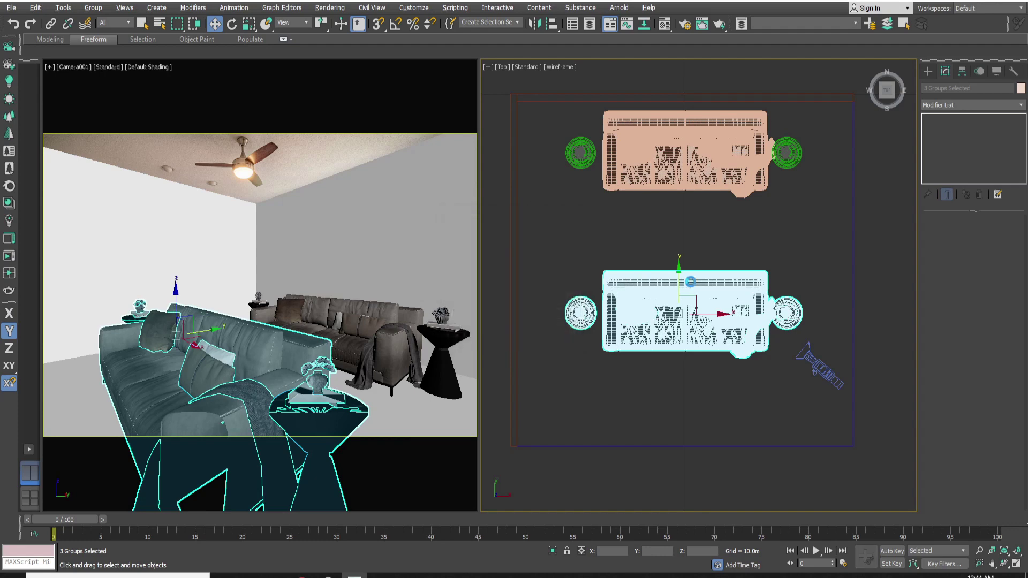
left_click(398, 29)
key("e")
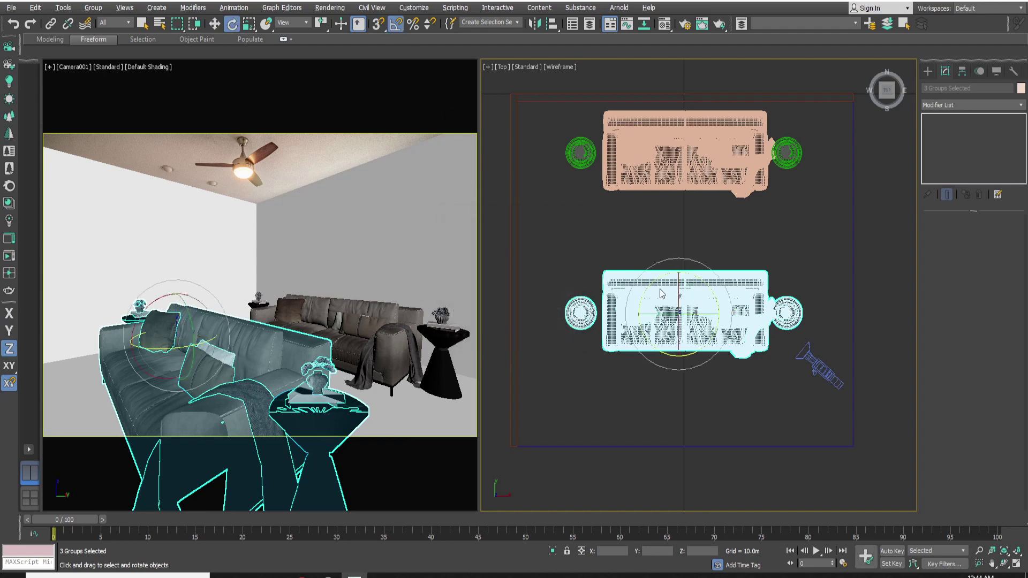
left_click_drag(676, 359, 761, 367)
key("w")
left_click_drag(714, 324, 732, 324)
left_click_drag(698, 284, 716, 314)
Hide both walls and the floor in a maximized camera view to reveal the photo.
left_click(298, 163)
key("alt+w")
left_click(364, 242)
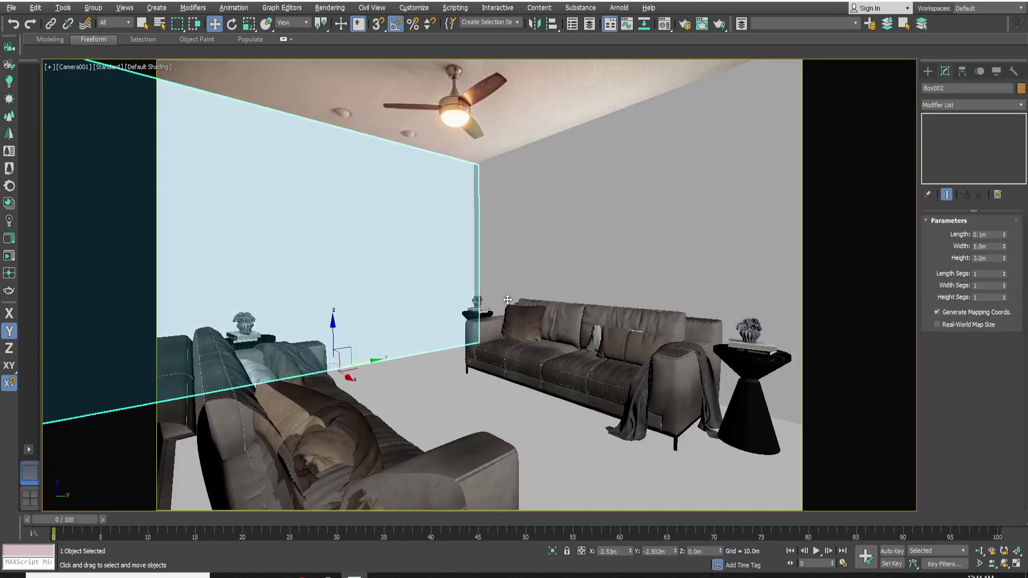
left_click(508, 298, "ctrl")
left_click(458, 377, "ctrl")
right_click(436, 301)
left_click(470, 262)
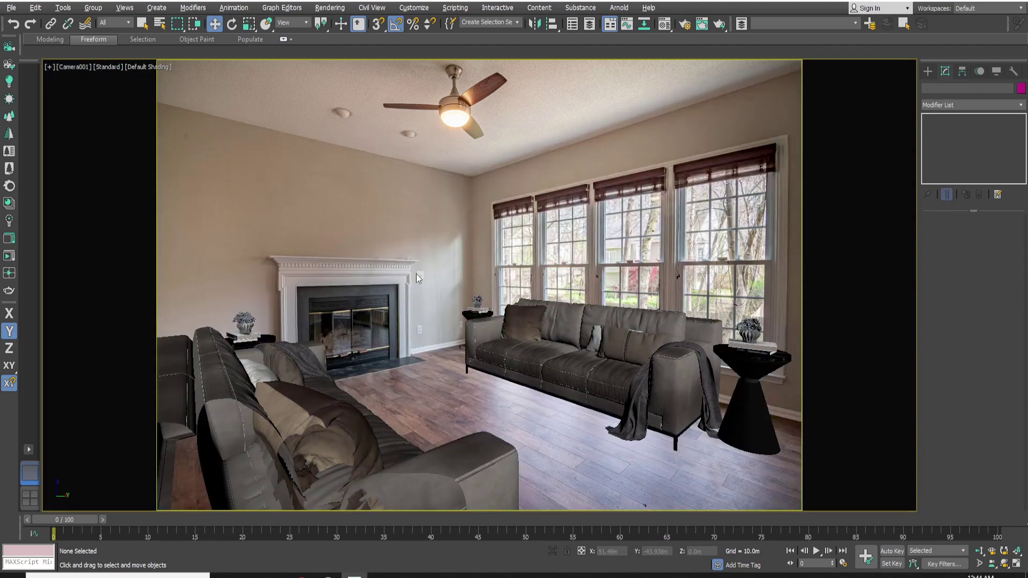
Enable camera clipping to uncover the foreground sofa, then shrink it along X and slide it left.
left_click(80, 67)
left_click(122, 267)
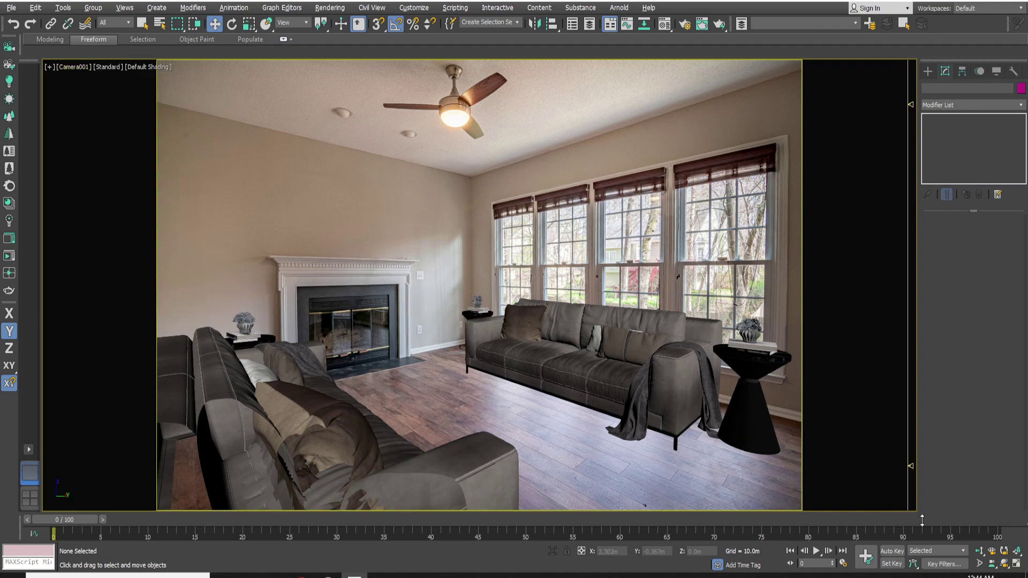
left_click_drag(910, 466, 911, 502)
left_click(325, 387)
key("F5")
key("r")
left_click_drag(283, 475, 288, 474)
key("F6")
key("w")
left_click_drag(336, 451, 334, 454)
Select the left side table and foreground plant, then restore the split camera and top views.
left_click(247, 323)
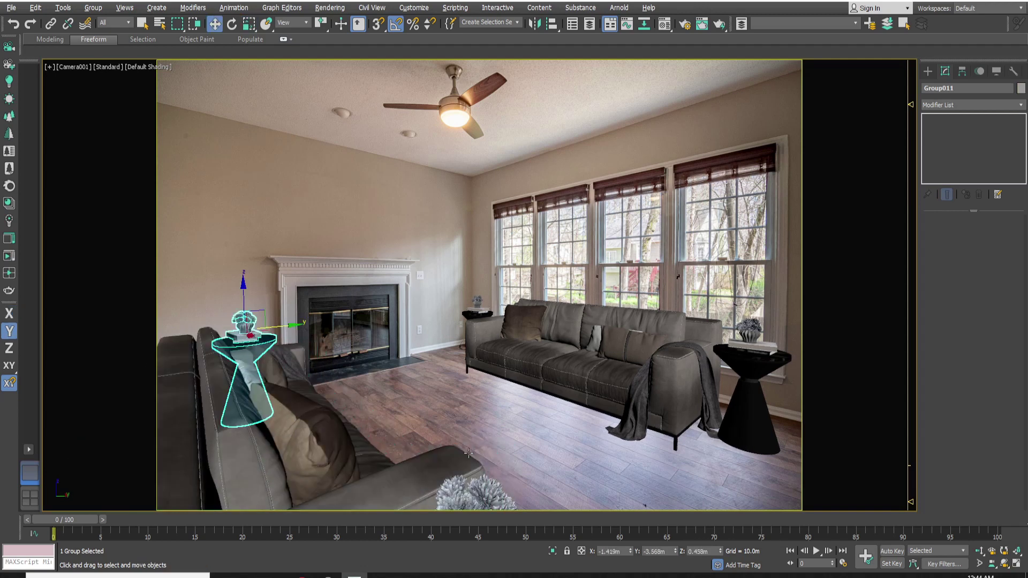
left_click(482, 490, "ctrl")
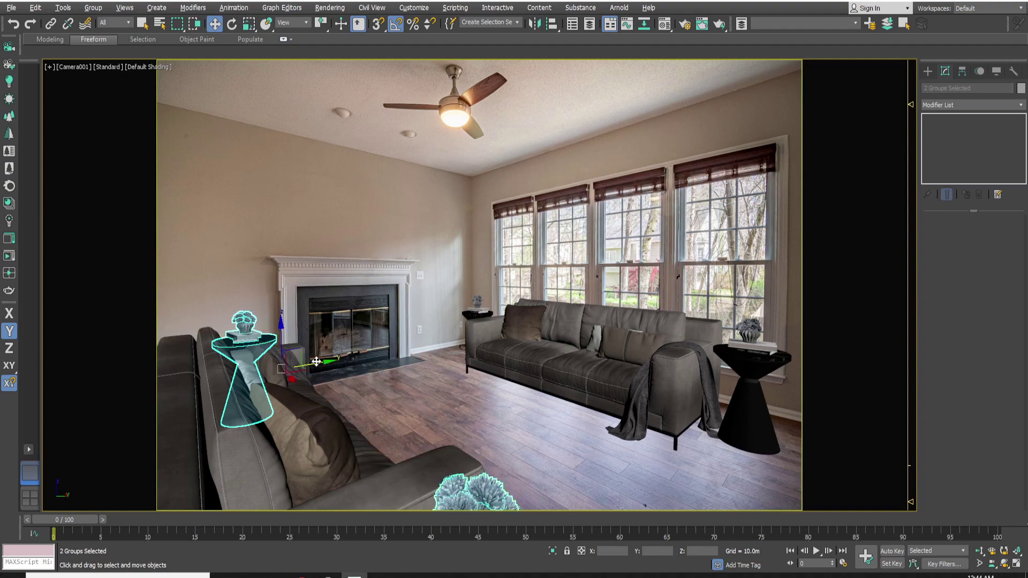
key("alt+w")
left_click(649, 294)
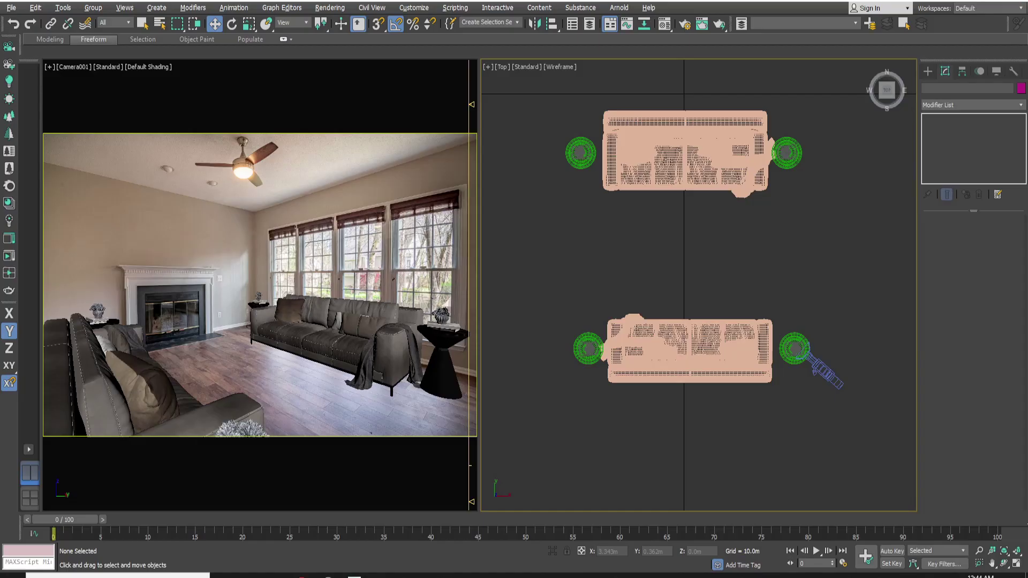
Merge Carpet.max and place the dark rug between the two sofas.
left_click(275, 575)
left_click_drag(680, 208, 548, 294)
left_click_drag(823, 141, 516, 296)
left_click(536, 315)
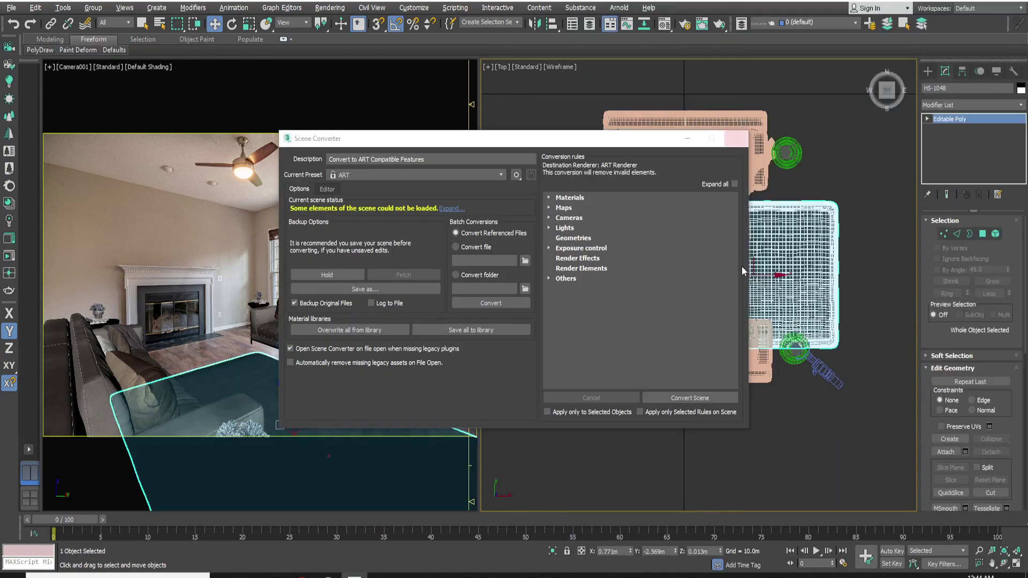
left_click_drag(749, 257, 700, 239)
Drop the Center Tab model file from the folder into the scene.
left_click(830, 260)
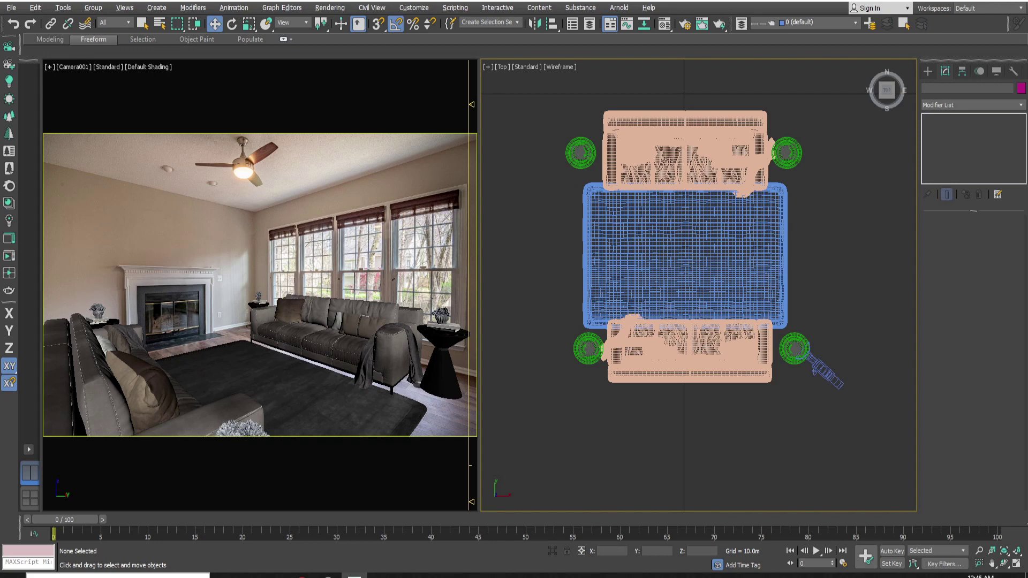
left_click(276, 575)
left_click_drag(872, 134, 522, 265)
Merge Center Tab with auto-renamed materials applied to all and move it onto the rug's centre.
left_click(539, 280)
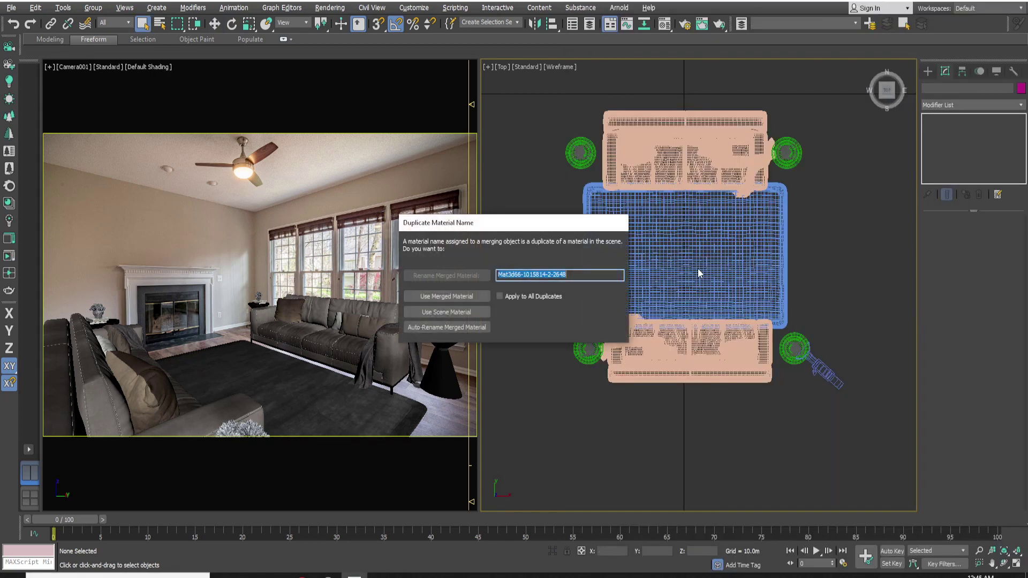
left_click(500, 296)
left_click(447, 328)
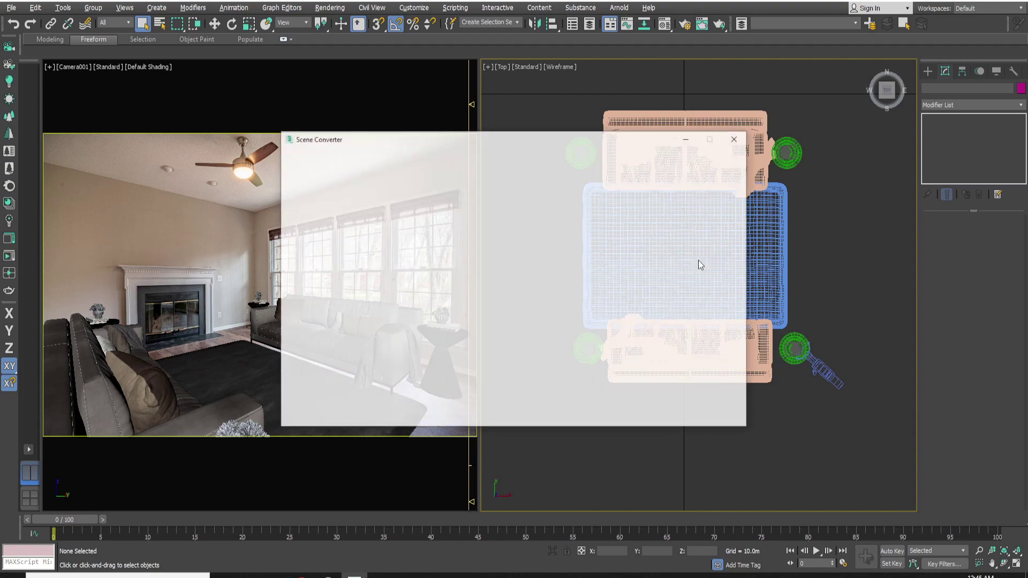
left_click(737, 138)
key("w")
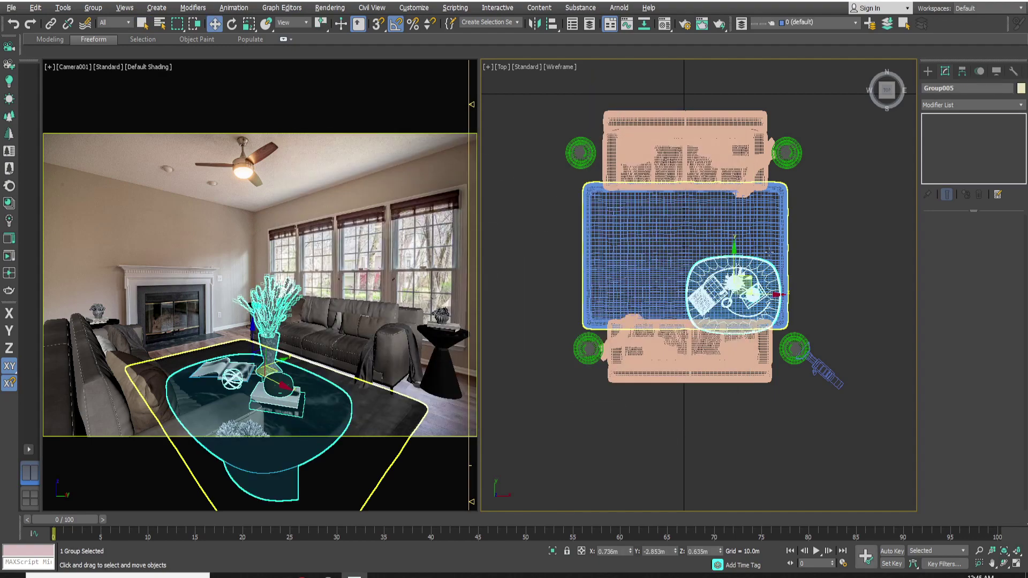
left_click_drag(742, 273, 706, 241)
left_click(707, 242)
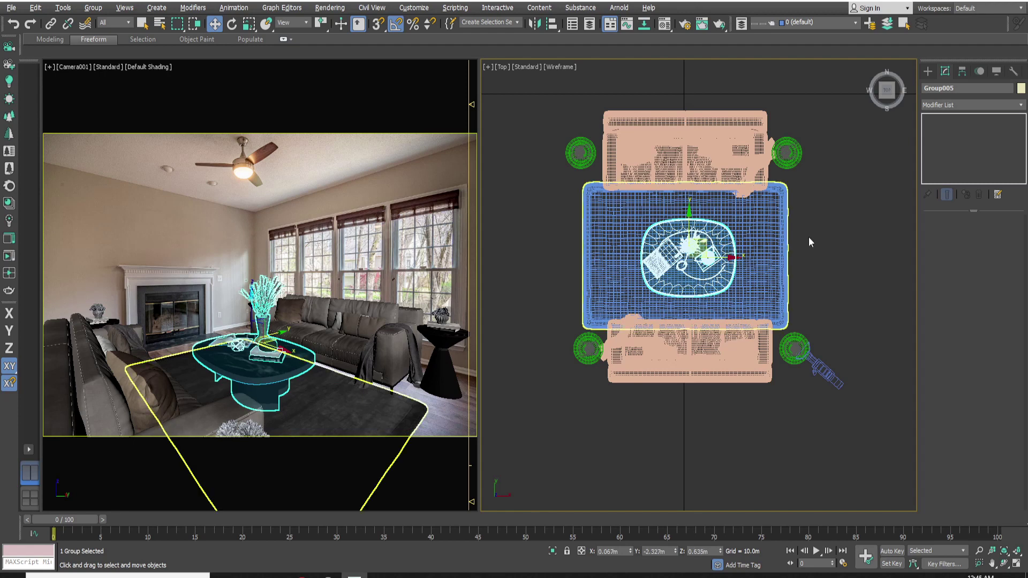
left_click(811, 242)
Merge TV.max from the model folder into the scene.
left_click(276, 576)
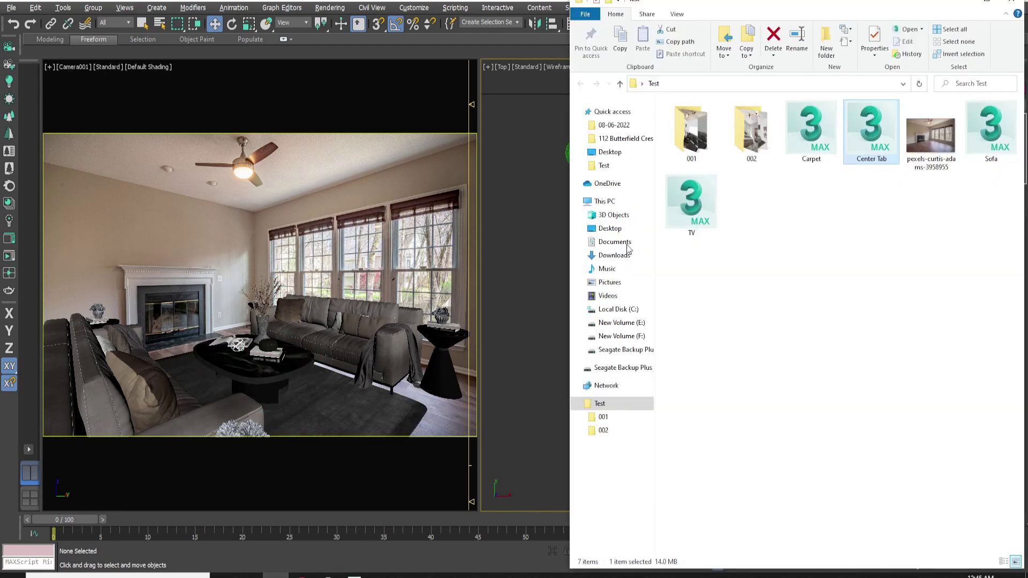
left_click_drag(696, 206, 518, 299)
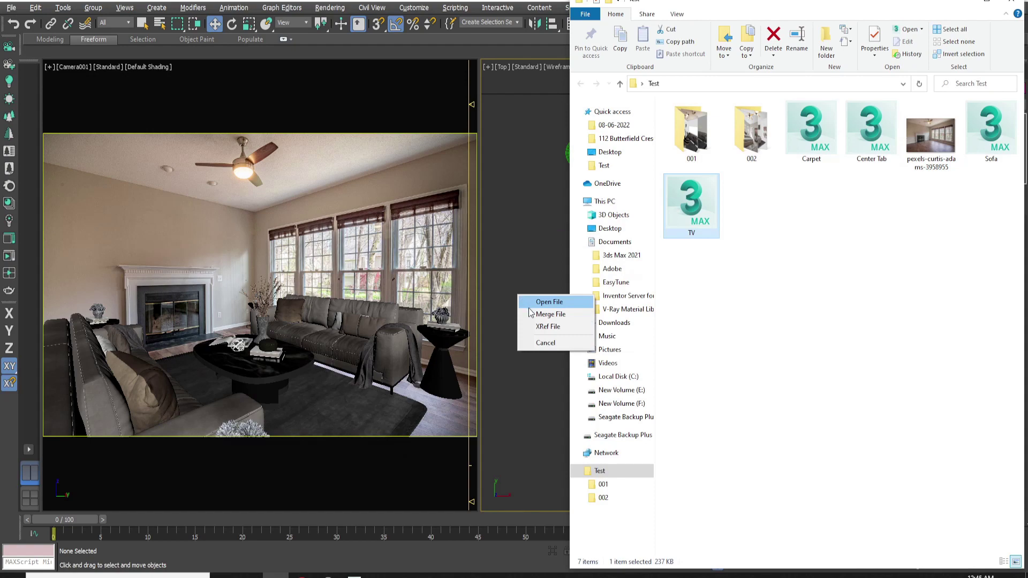
left_click(533, 313)
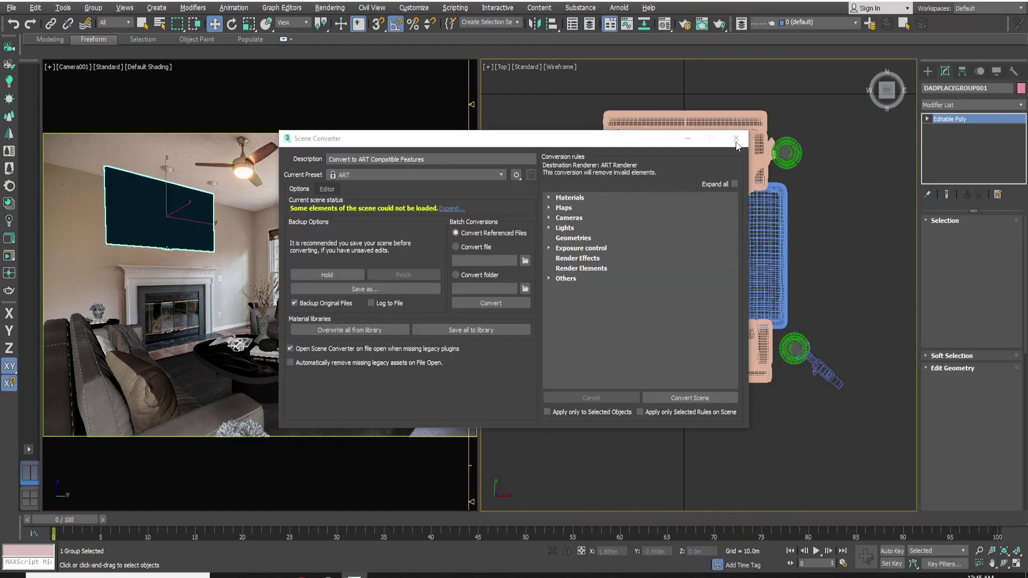
Unhide all objects and push the TV left against the wall.
left_click(737, 139)
left_click_drag(614, 284, 566, 250)
right_click(567, 251)
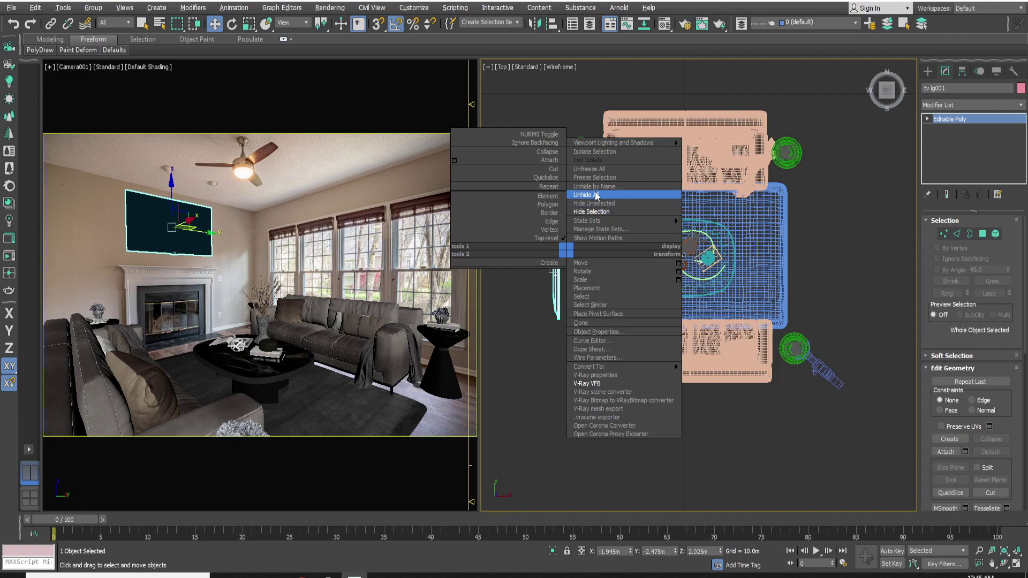
left_click(597, 195)
scroll(742, 287, "up", 6)
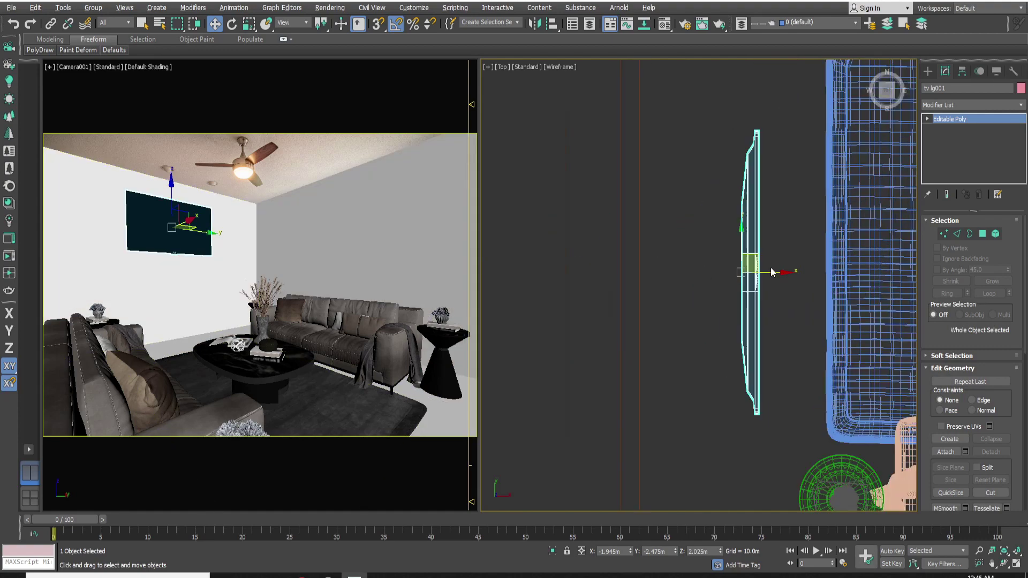
left_click_drag(771, 272, 670, 294)
Hide the walls and floor in a maximized camera view to check the TV against the photo.
right_click(213, 176)
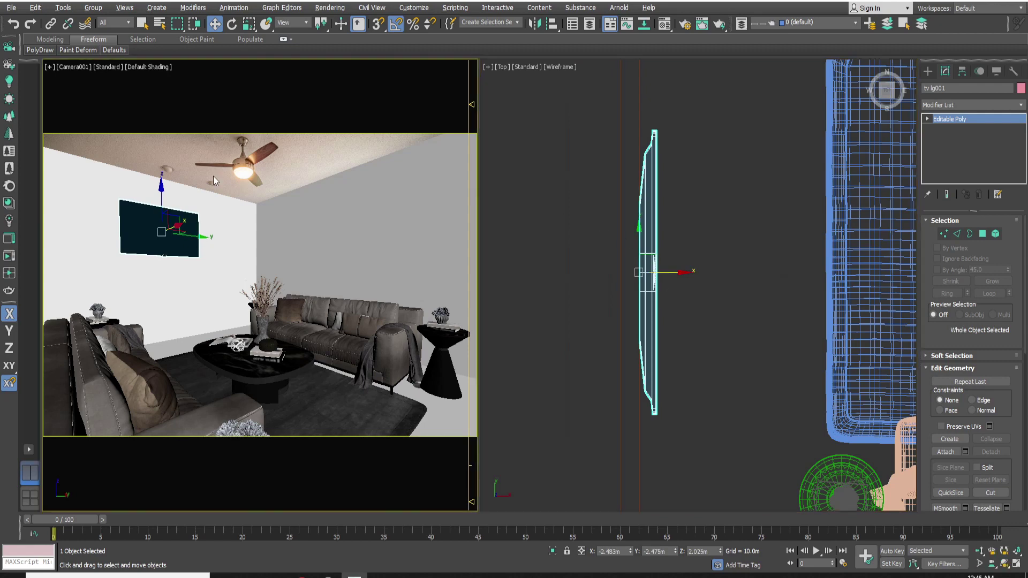
left_click(239, 220)
key("alt+w")
left_click(310, 211)
left_click(464, 191)
right_click(464, 191)
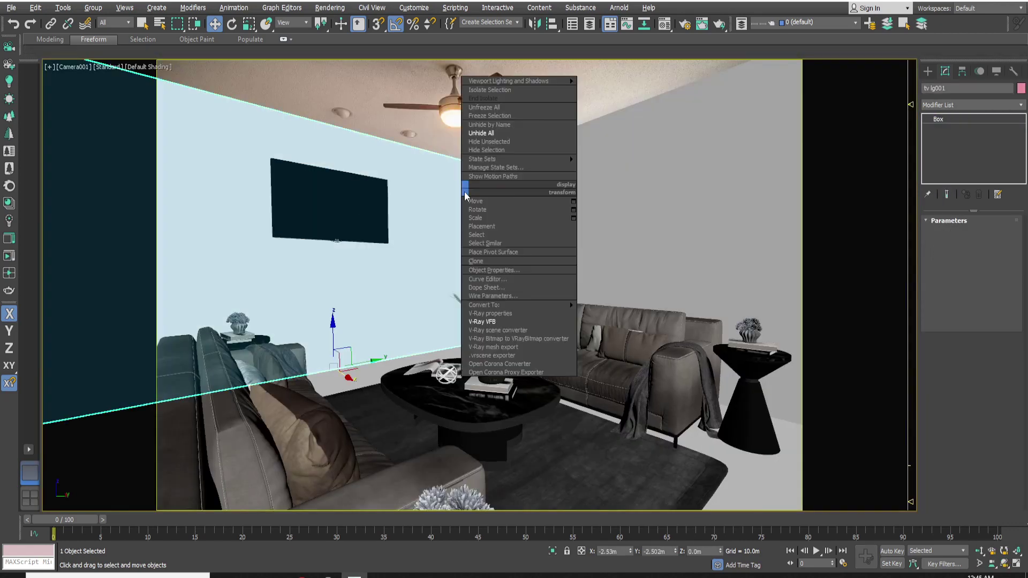
left_click(439, 205)
left_click(558, 228, "ctrl")
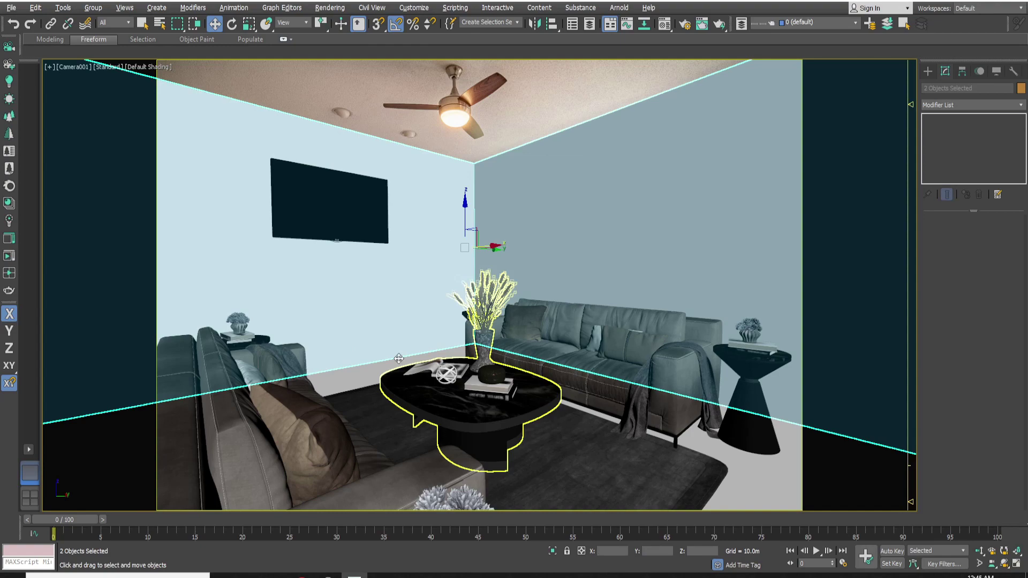
left_click(399, 358, "ctrl")
right_click(399, 359)
left_click(425, 321)
Nudge the TV above the fireplace, unhide the walls and floor, and restore split views.
left_click(354, 211)
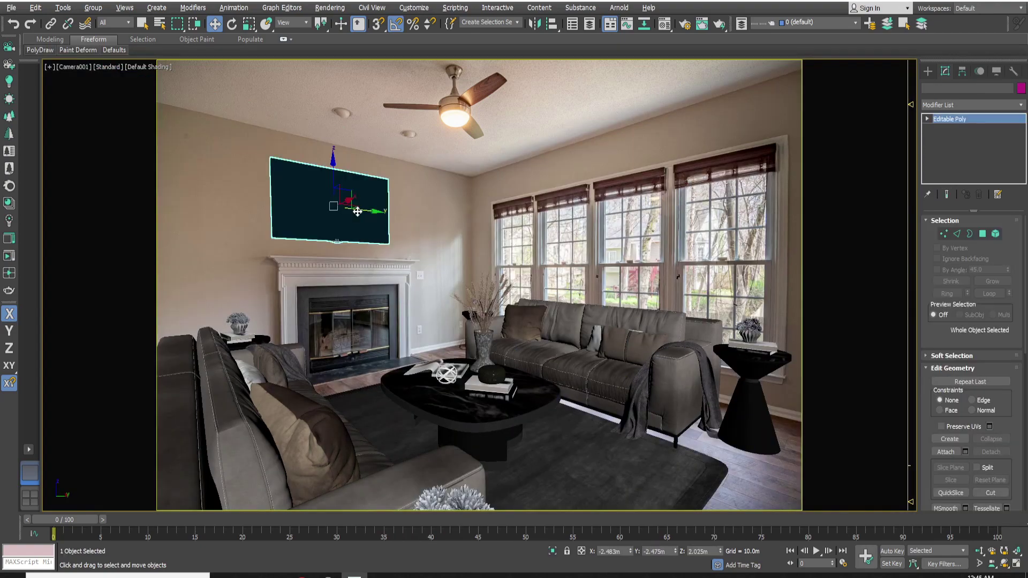
left_click_drag(369, 214, 370, 214)
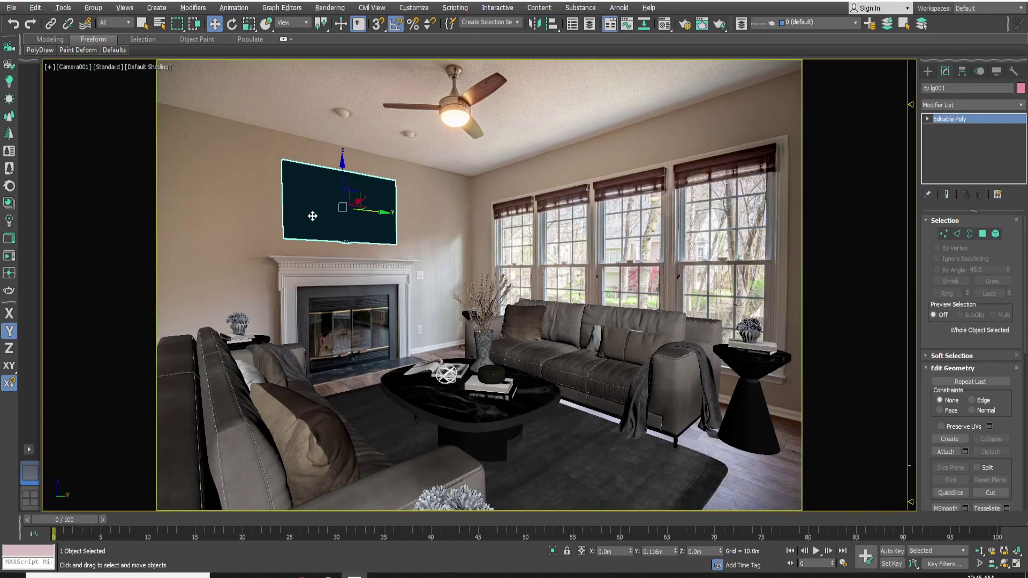
key("r")
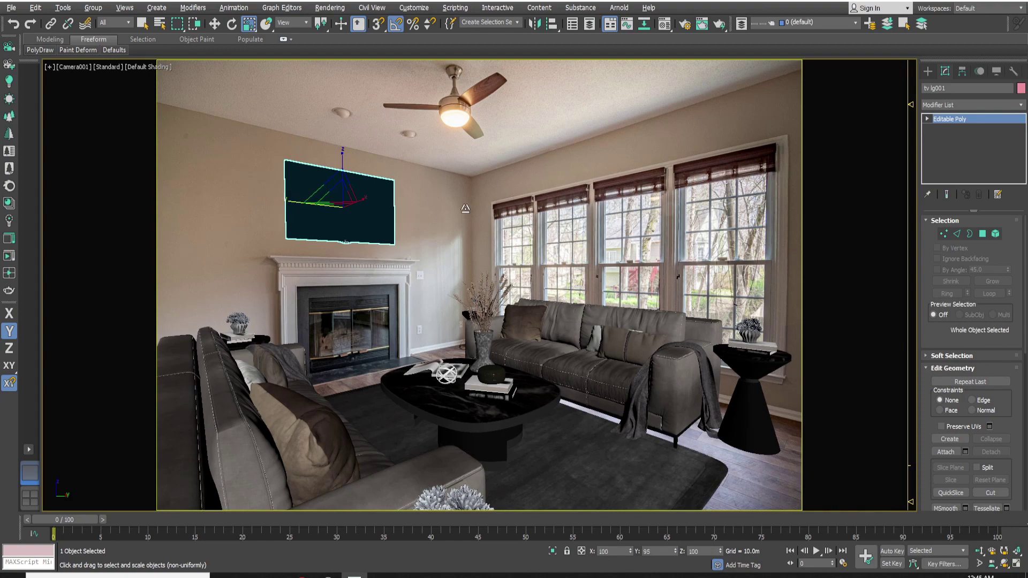
left_click(464, 229)
right_click(463, 229)
left_click(479, 182)
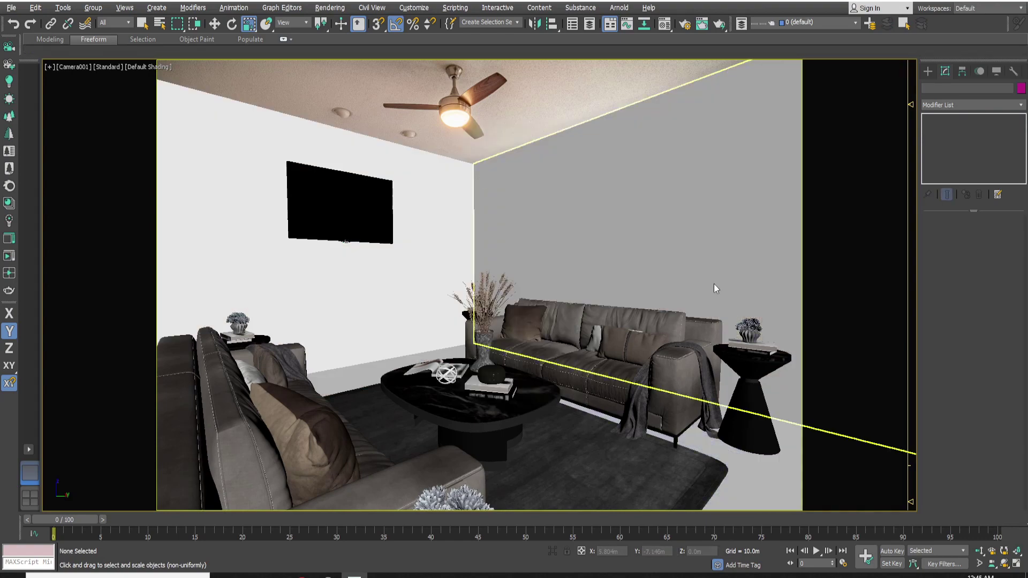
key("alt+w")
scroll(705, 290, "down", 6)
Create a Disc-type VRayLight over the middle of the rug in the Top view.
middle_click_drag(601, 253, 524, 237)
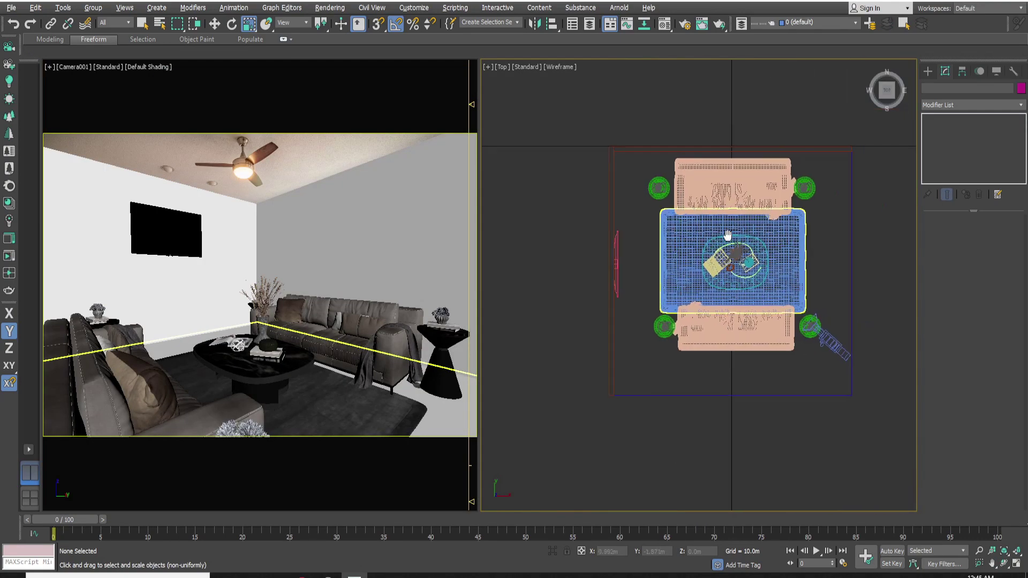
middle_click_drag(779, 240, 684, 209)
left_click(928, 72)
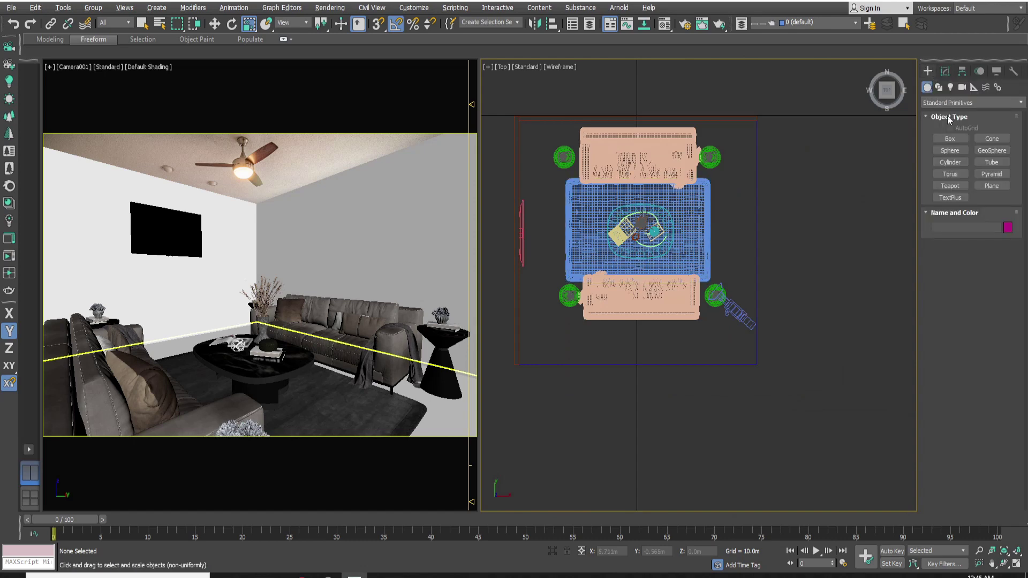
left_click(951, 87)
left_click(959, 102)
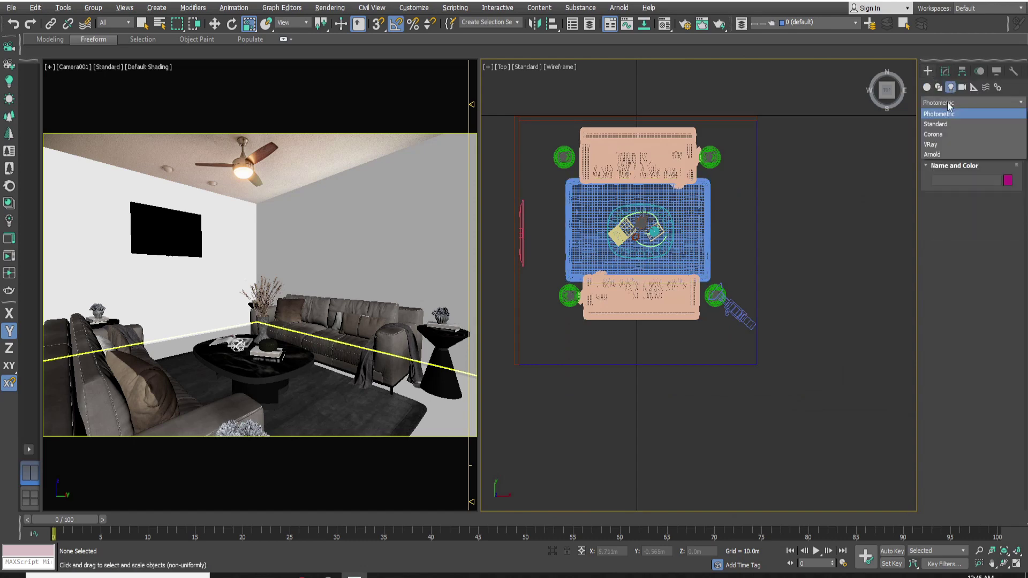
left_click(937, 144)
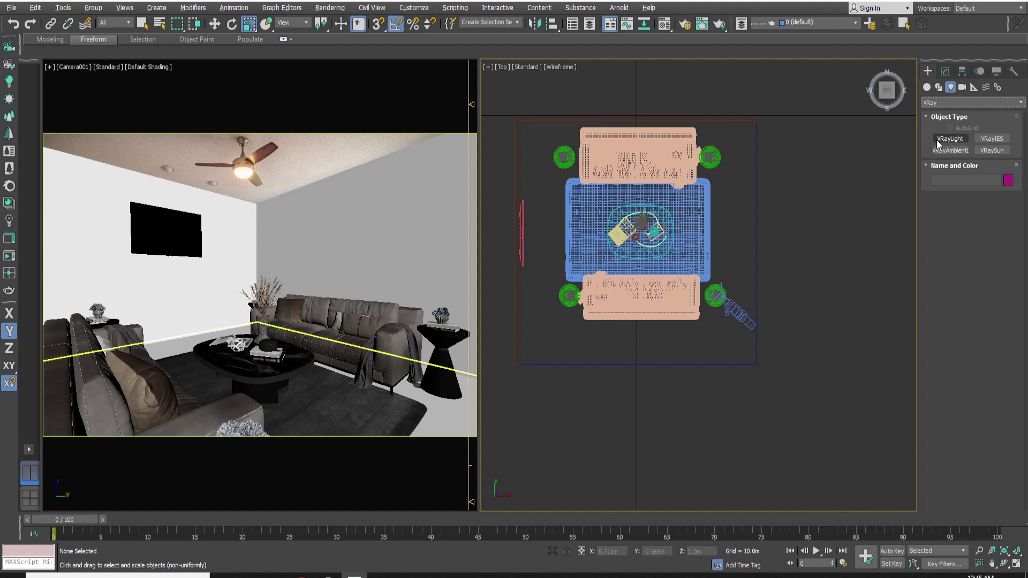
left_click(962, 140)
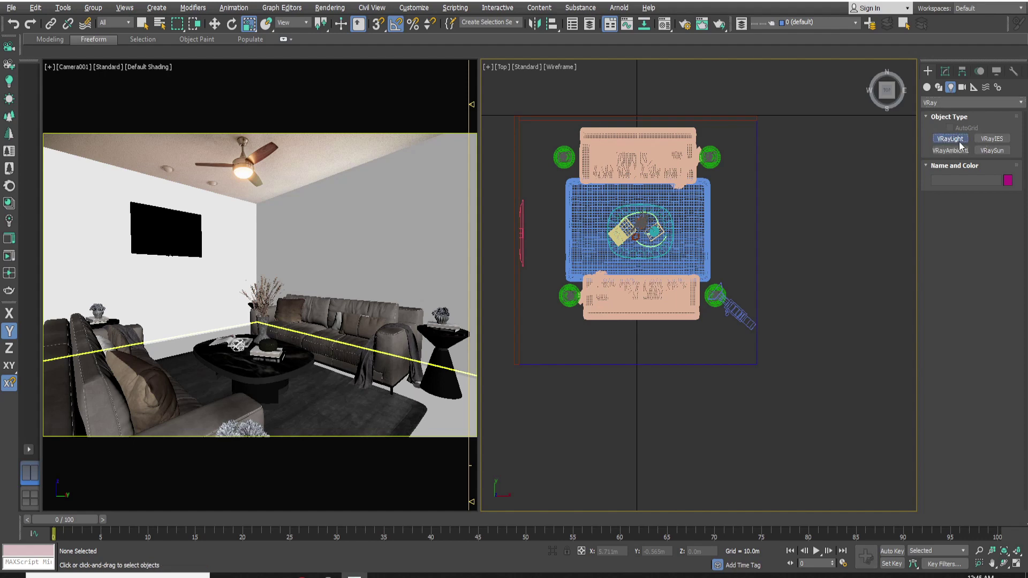
left_click(986, 214)
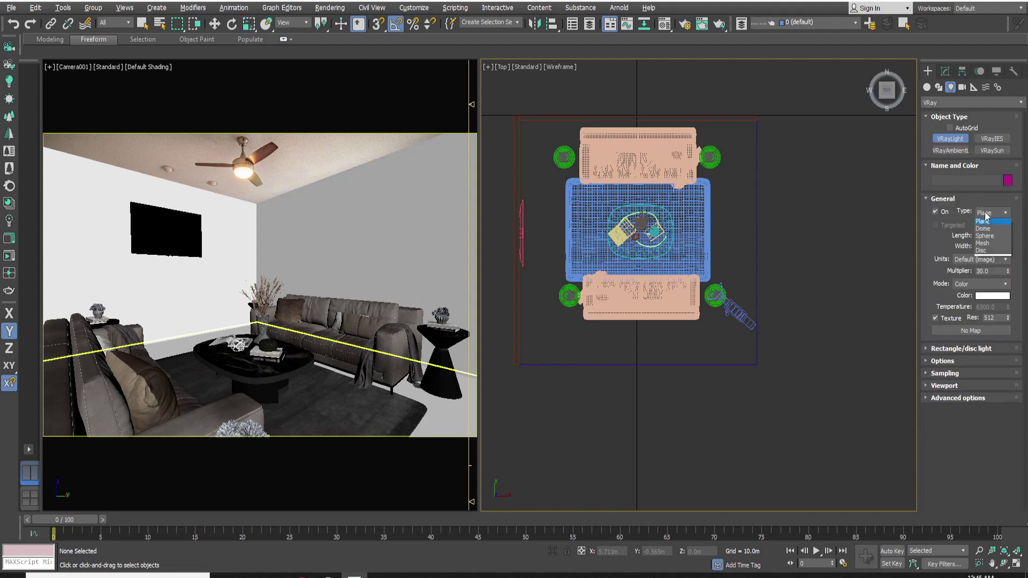
left_click(983, 253)
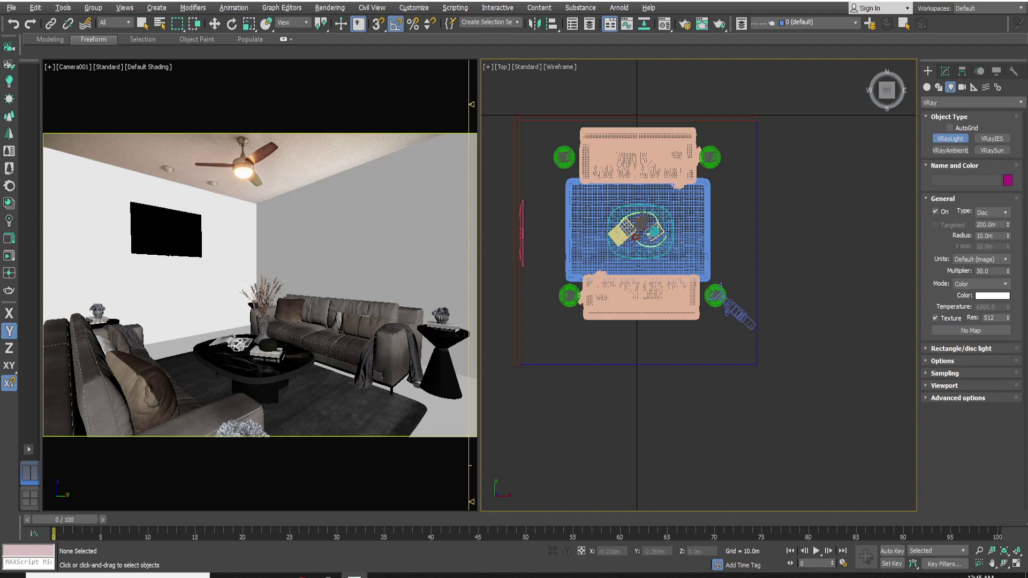
left_click_drag(643, 238, 653, 246)
Raise the disc light VRayLight001 up to ceiling height.
key("r")
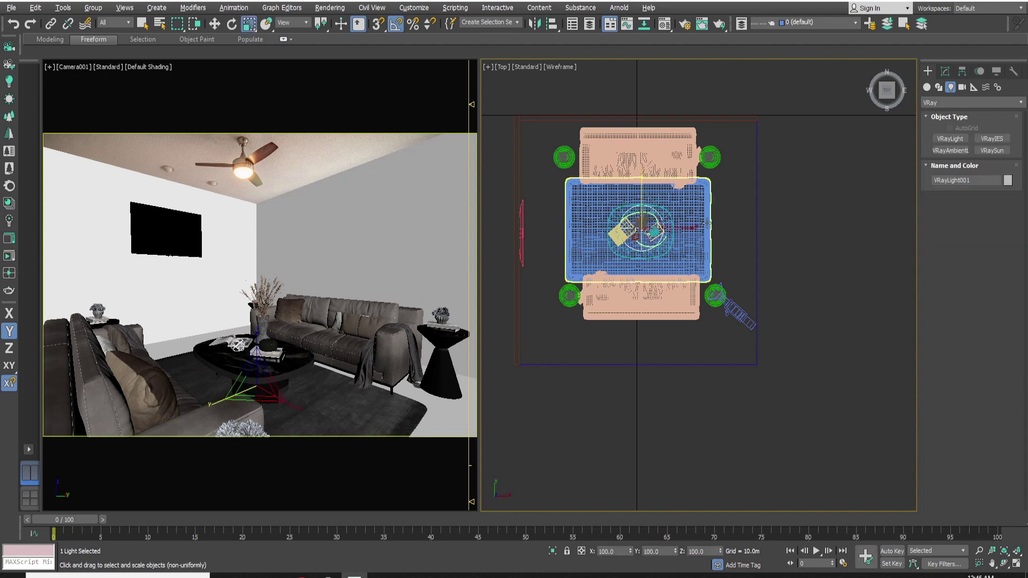
key("p")
middle_click_drag(707, 222, 676, 160, "alt")
key("w")
middle_click_drag(670, 230, 676, 390)
left_click_drag(656, 320, 649, 165)
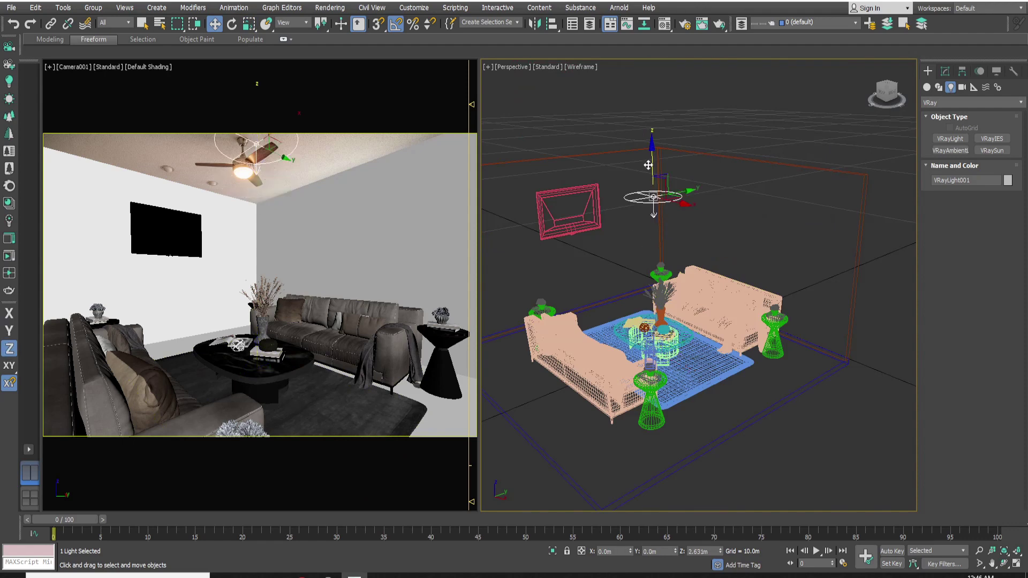
left_click(951, 72)
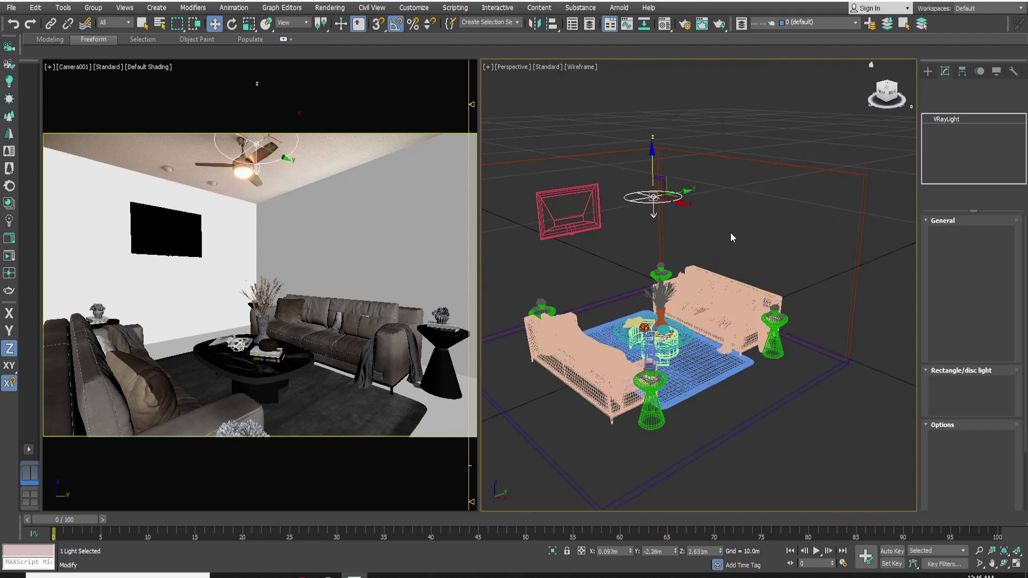
key("f")
scroll(707, 254, "down", 5)
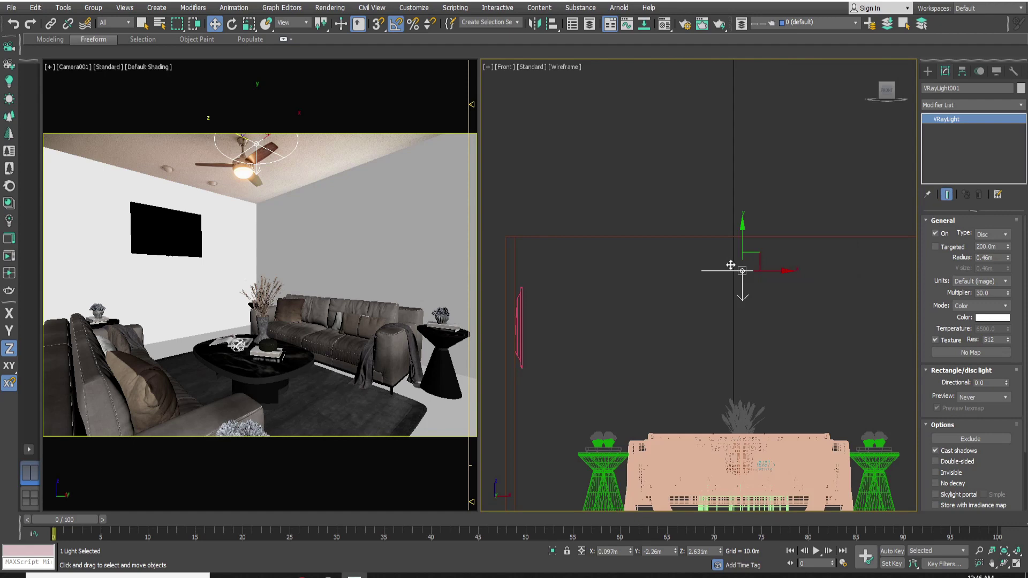
left_click_drag(733, 238, 733, 222)
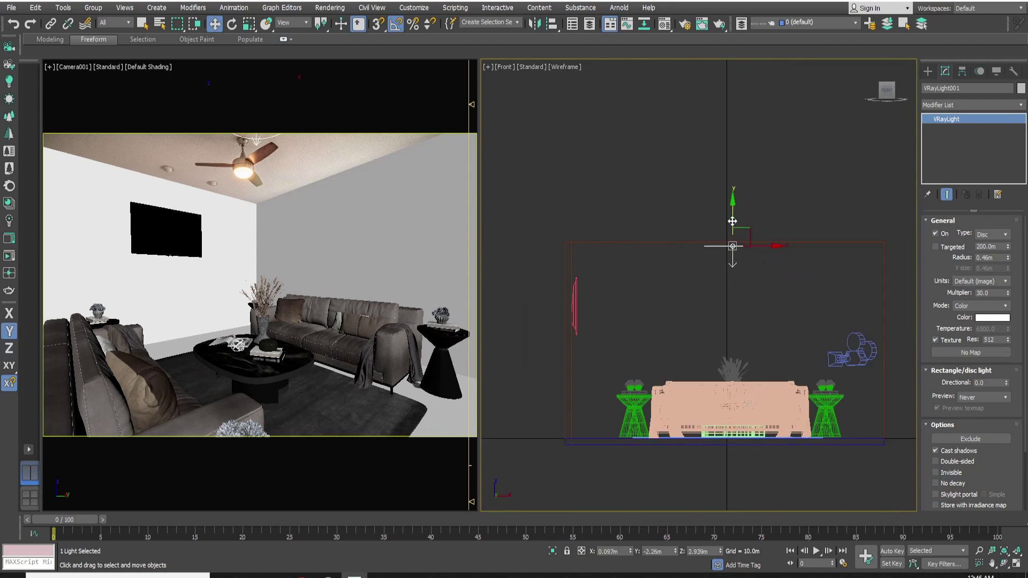
key("p")
middle_click_drag(769, 283, 631, 253, "alt")
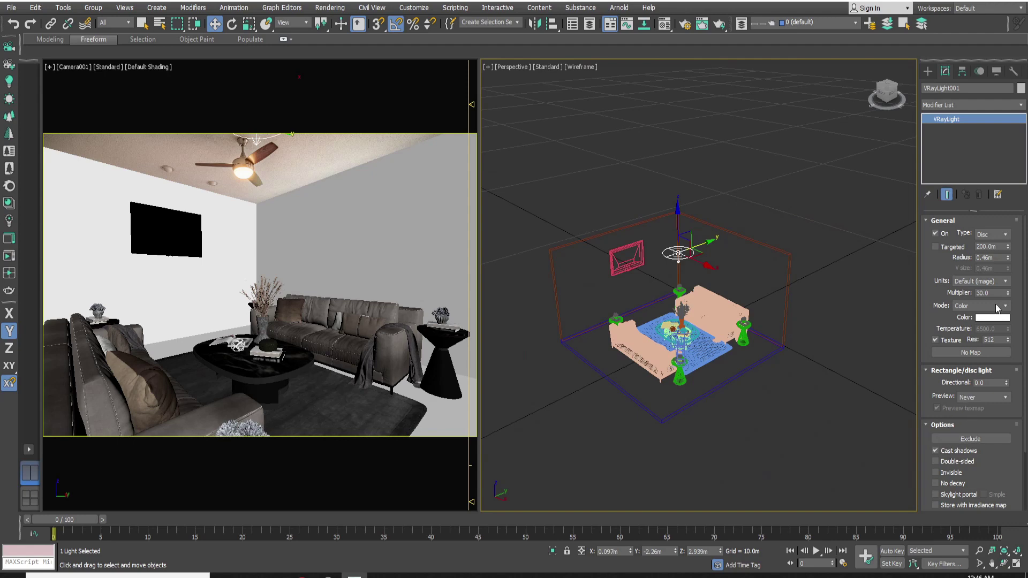
Give the disc light a 0.5m radius and make it invisible in renders.
double_click(990, 260)
type("0.5")
key("Return")
left_click_drag(992, 468, 988, 339)
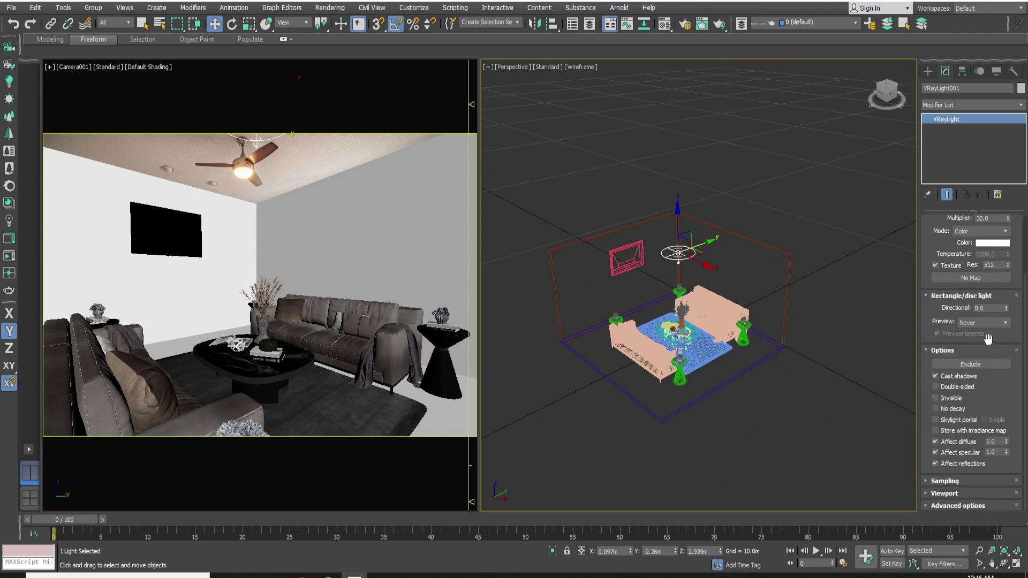
left_click(946, 399)
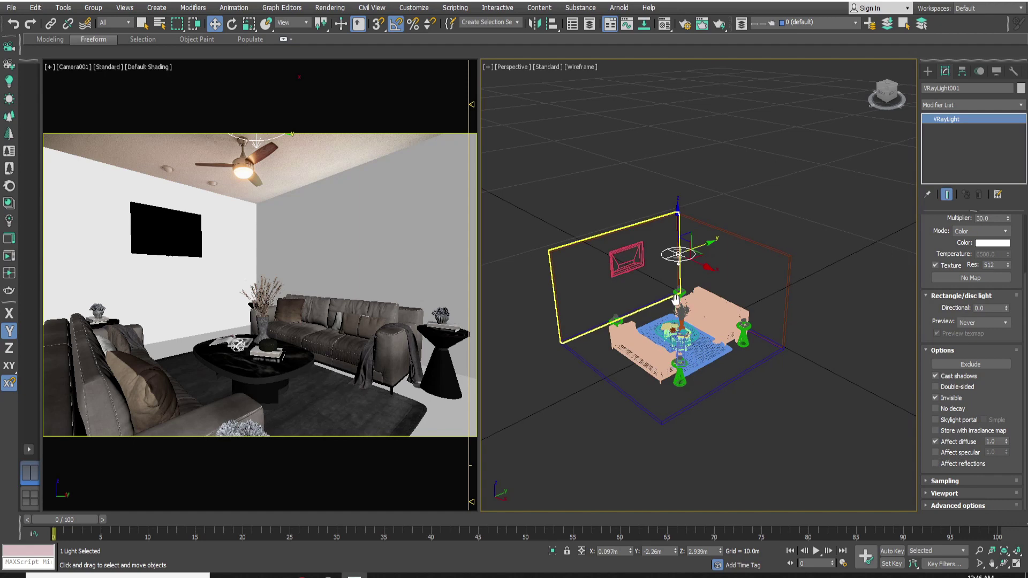
middle_click_drag(668, 270, 676, 300)
left_click(727, 305)
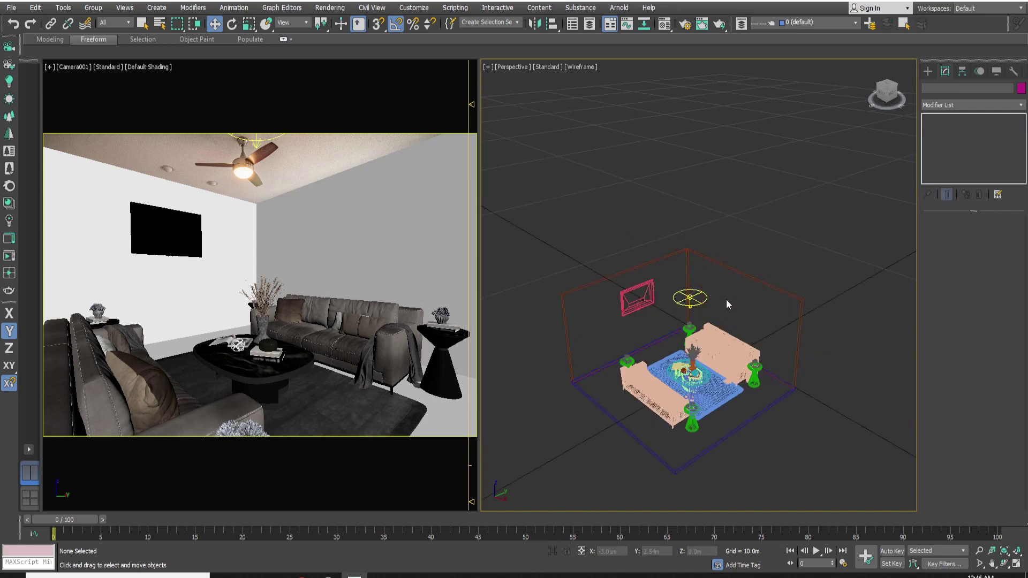
Create a Plane VRayLight in the front view and rotate it toward the window wall.
key("f")
left_click(930, 72)
left_click(950, 139)
left_click_drag(652, 266, 813, 358)
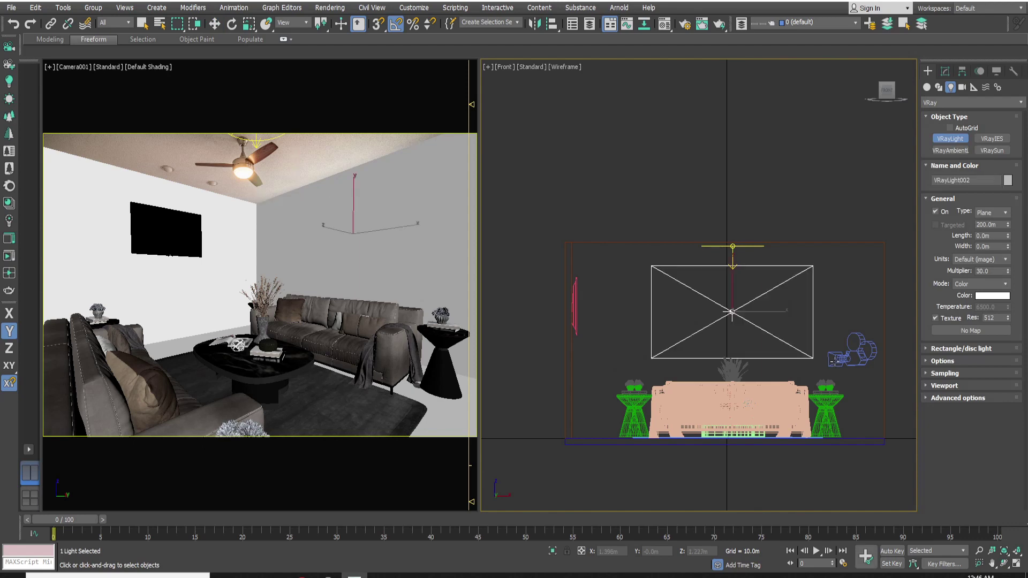
key("w")
key("t")
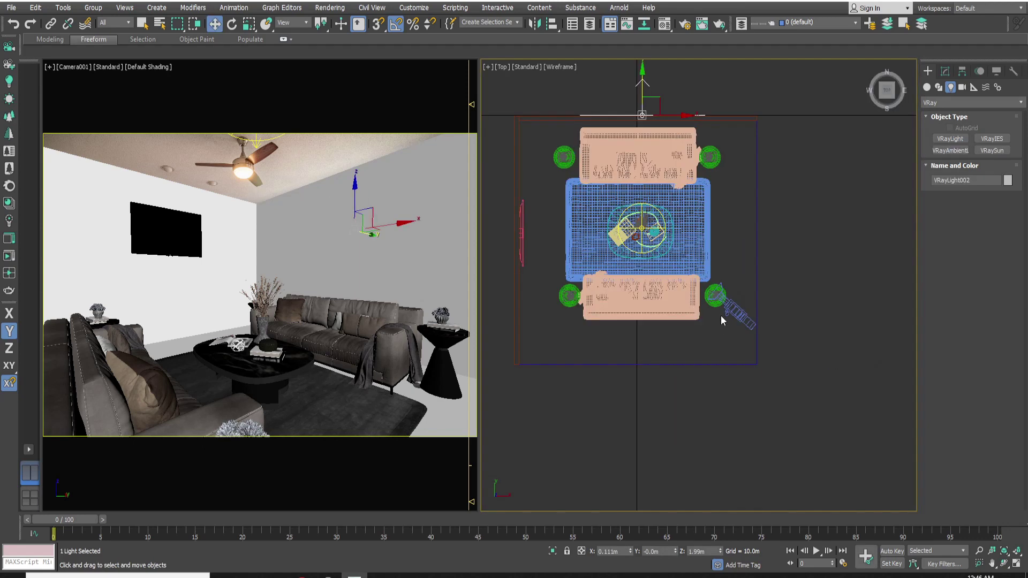
middle_click_drag(634, 105, 679, 213)
scroll(678, 208, "up", 2)
key("e")
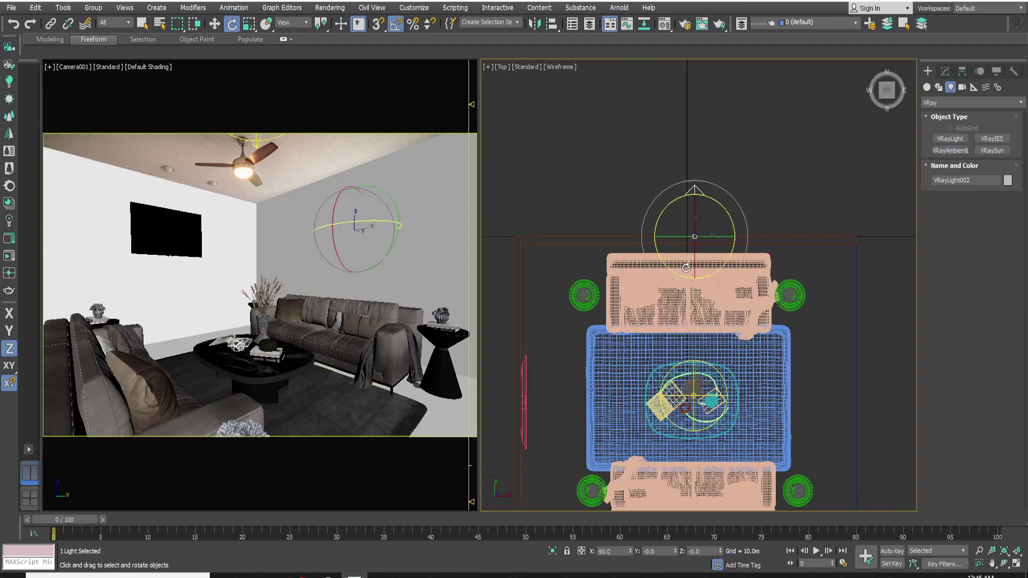
left_click_drag(684, 273, 780, 291)
key("w")
left_click_drag(698, 211, 697, 223)
Place the plane light in front of the windows, invisible and not affecting specular.
right_click(447, 254)
key("alt+w")
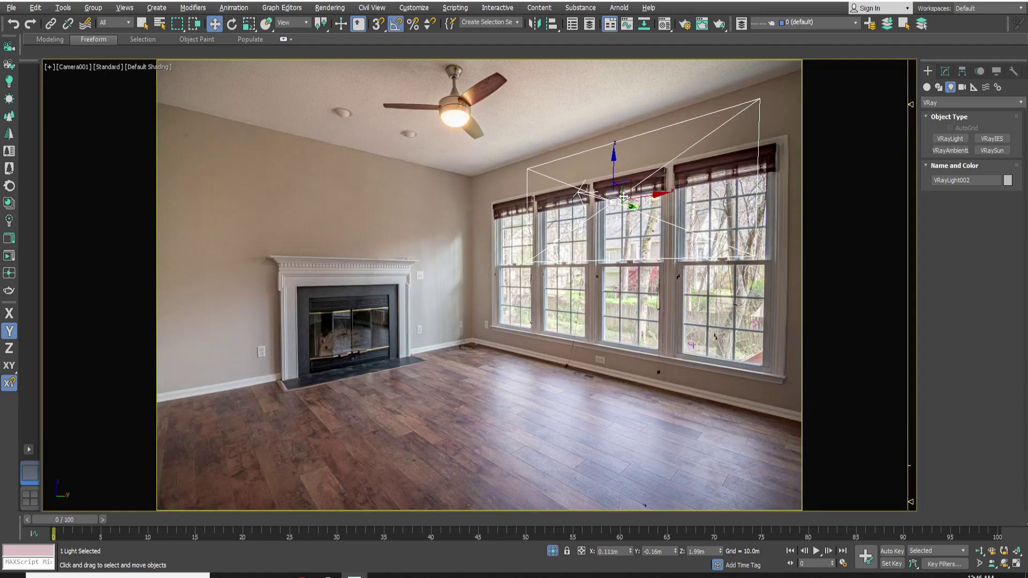
left_click_drag(628, 184, 612, 227)
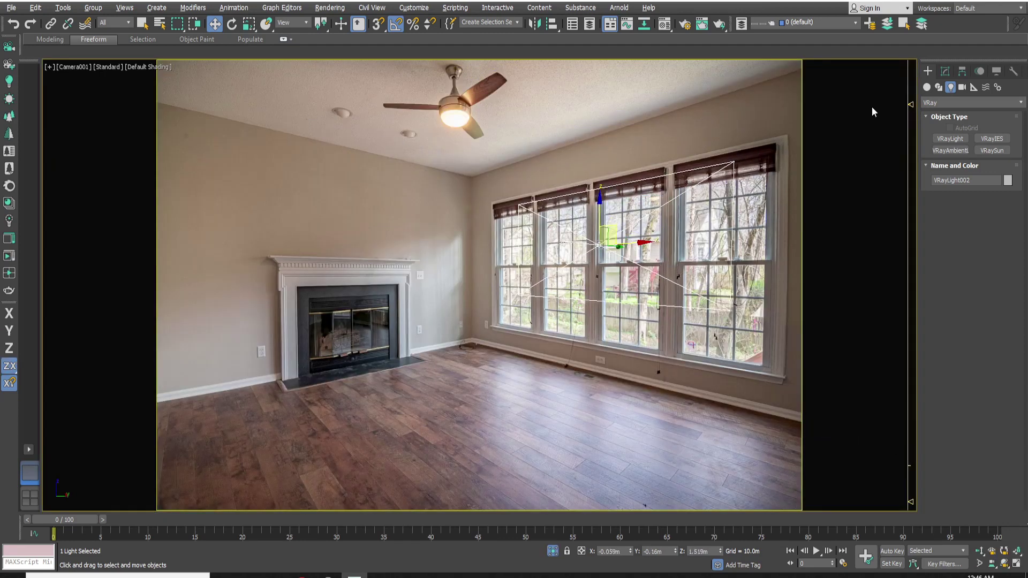
left_click(946, 71)
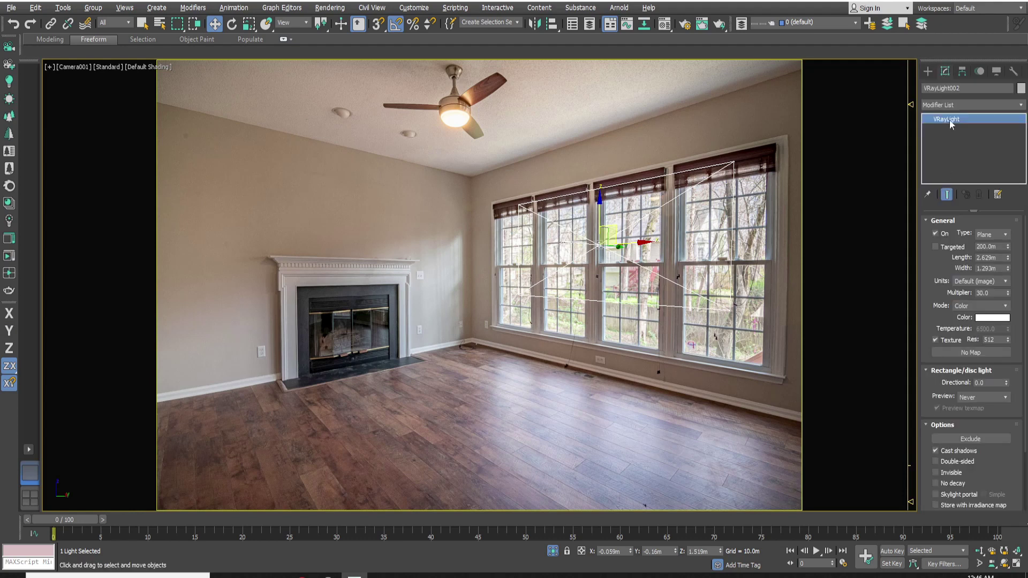
left_click_drag(938, 380, 934, 231)
left_click(936, 398)
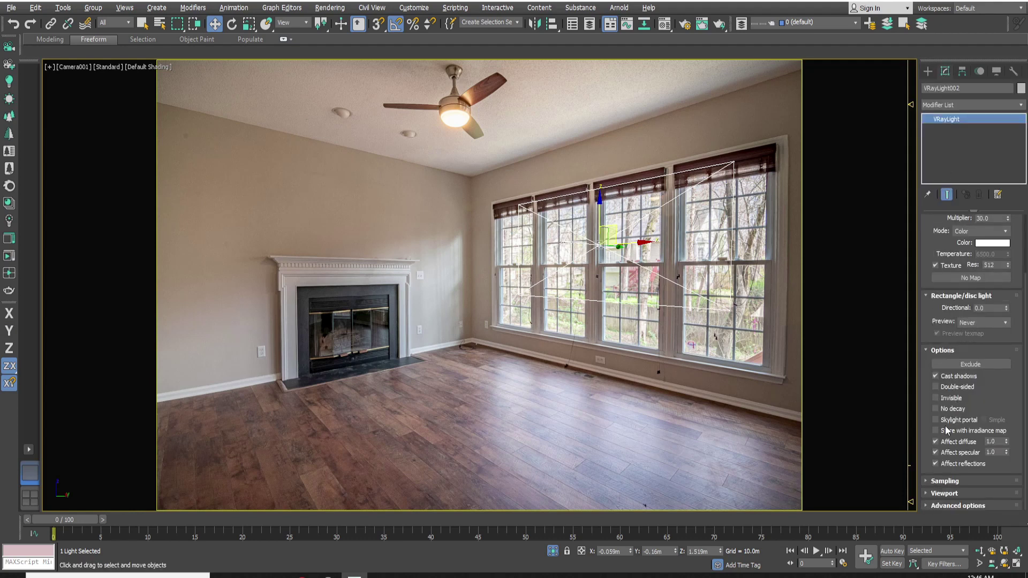
left_click(945, 453)
left_click(624, 500)
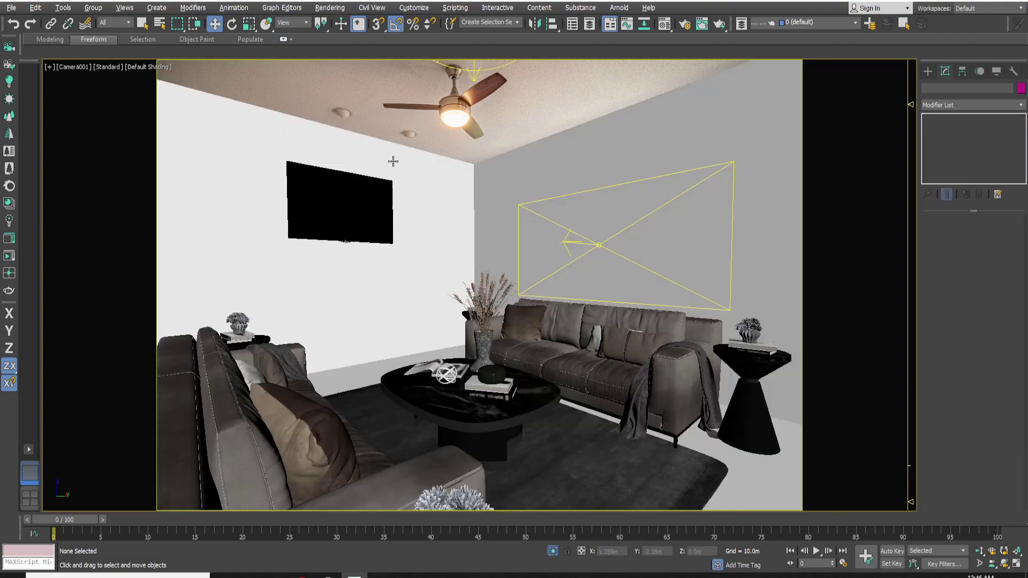
right_click(396, 163)
Start a V-Ray test render of the camera view, then cancel it and close the frame buffer.
left_click(423, 283)
left_click(687, 55)
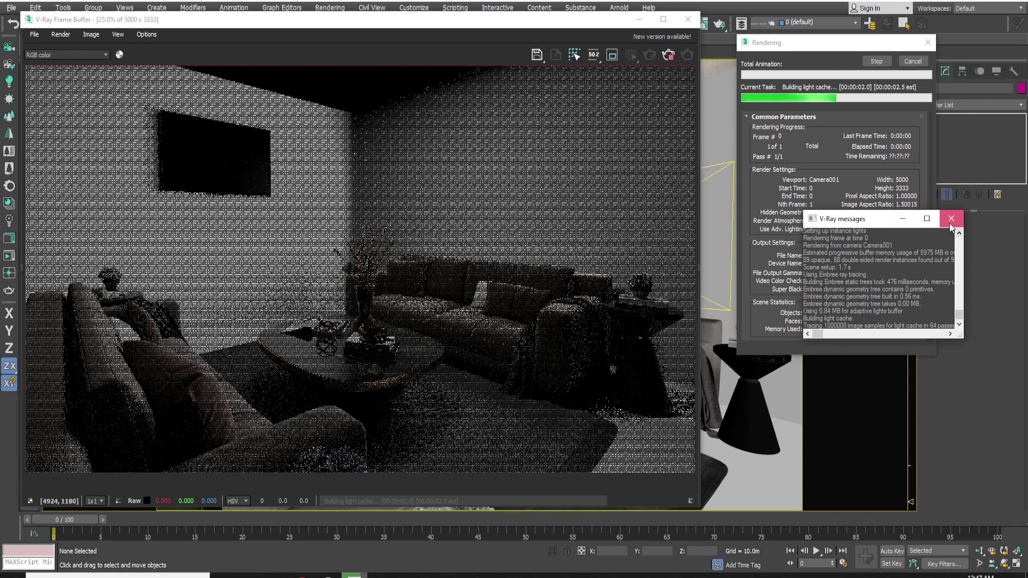
left_click(951, 224)
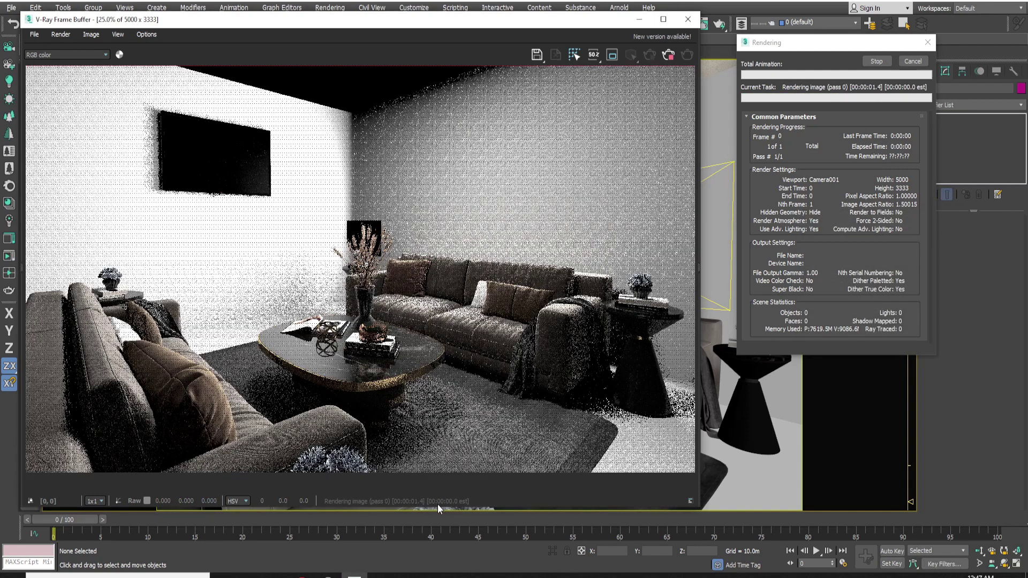
left_click_drag(438, 507, 438, 543)
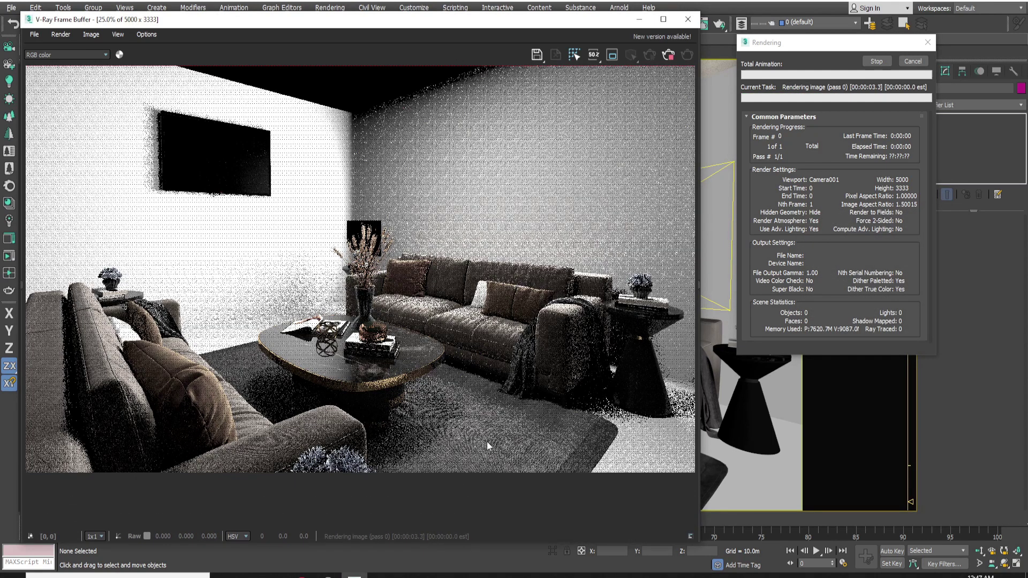
left_click(913, 61)
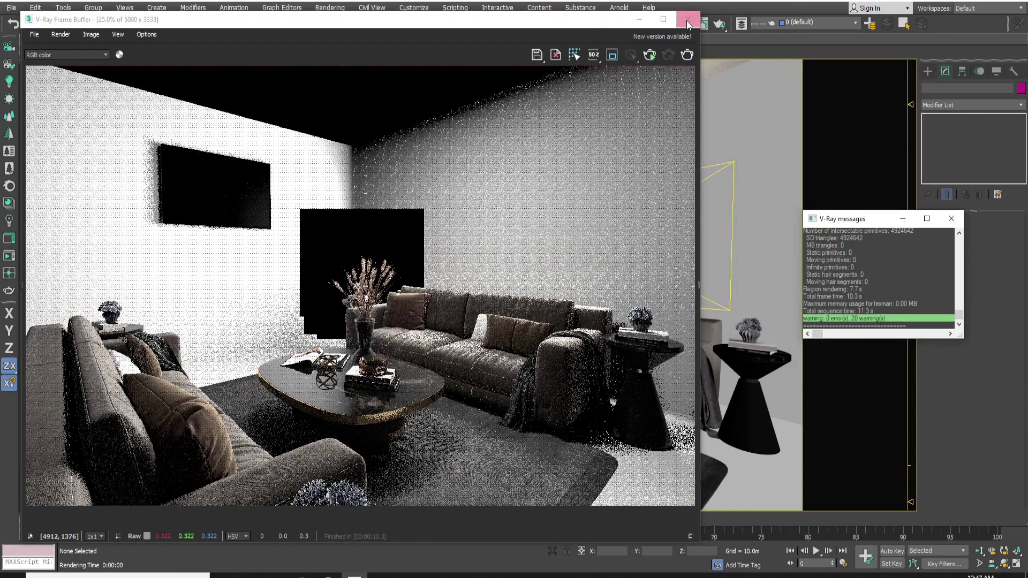
left_click(689, 20)
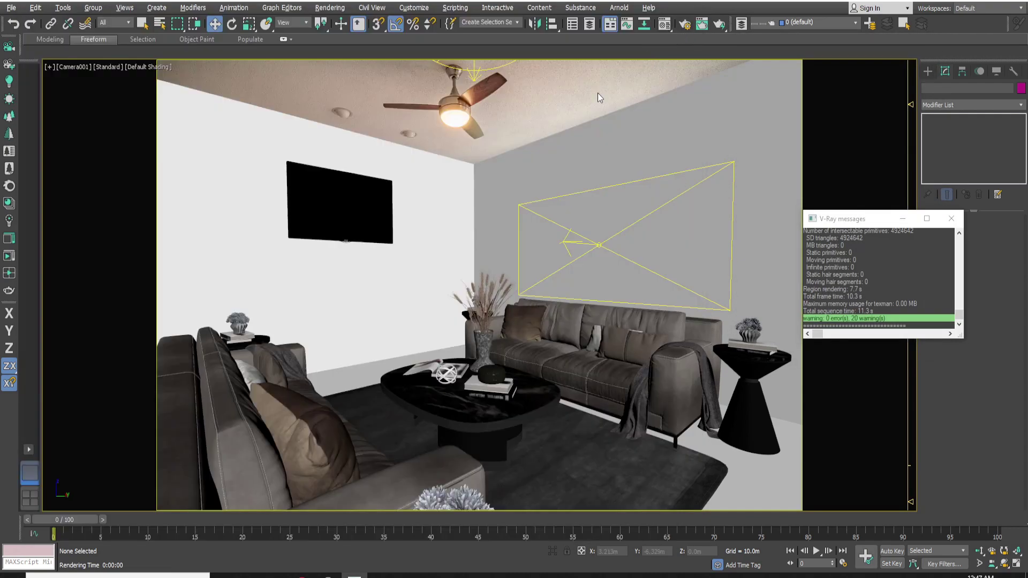
Load the room photo as a bitmap environment background map.
key("8")
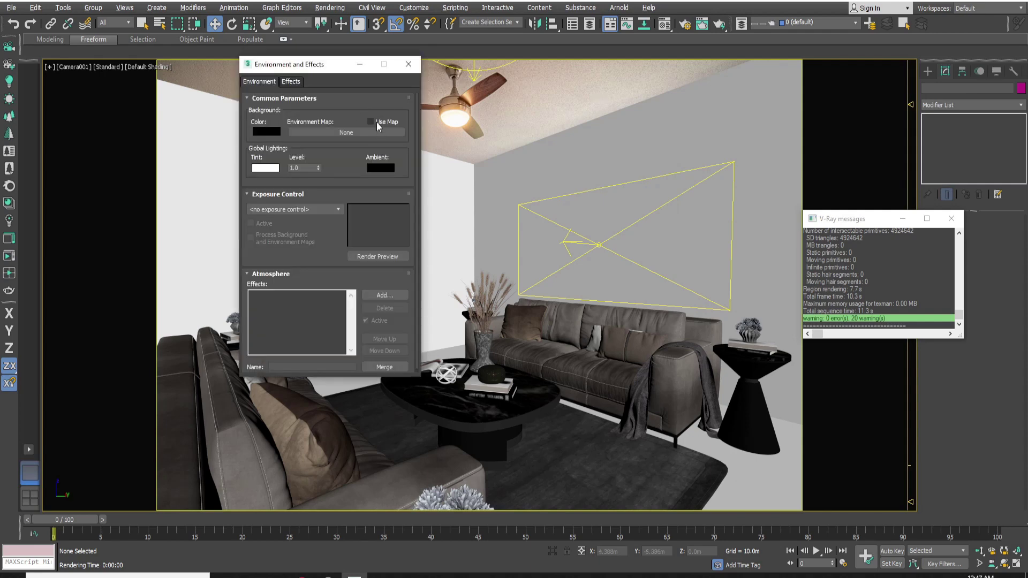
left_click(356, 130)
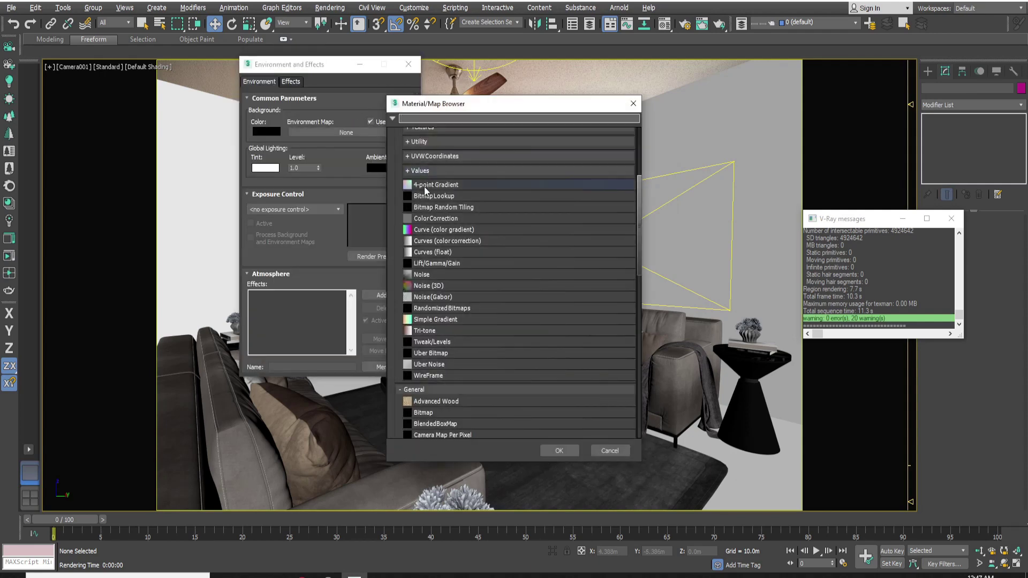
scroll(461, 390, "down", 2)
double_click(444, 373)
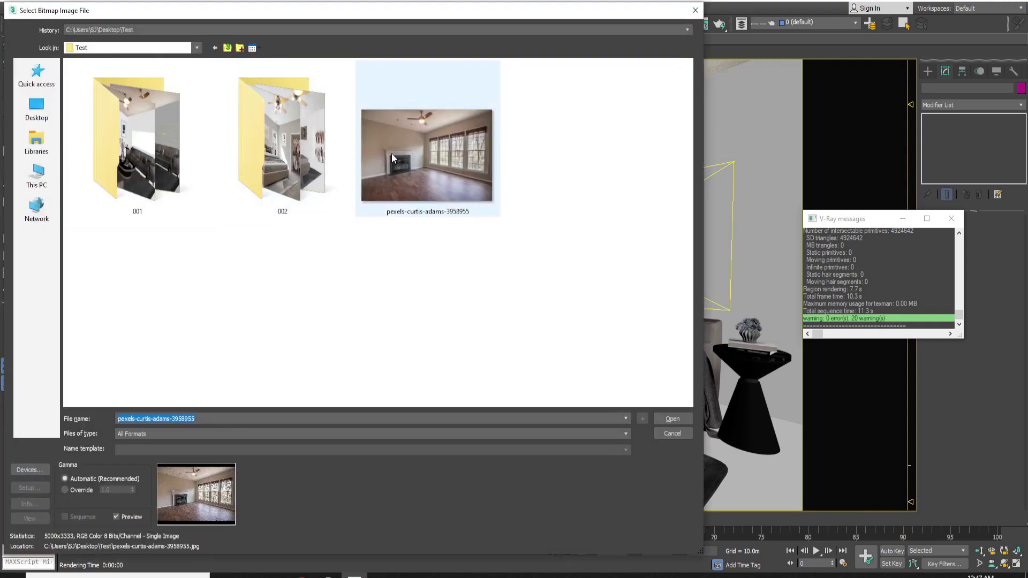
double_click(418, 164)
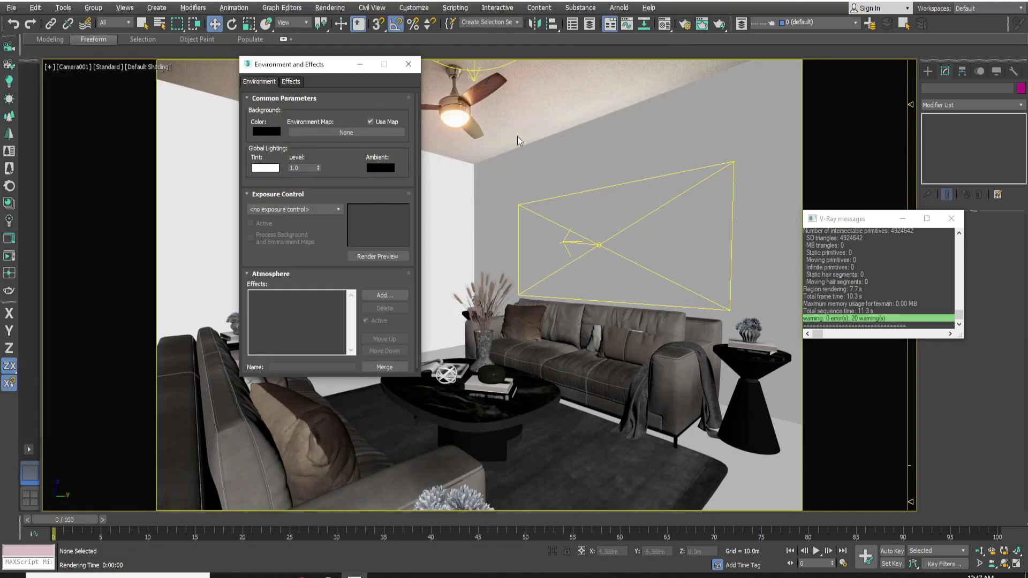
Instance the environment photo map into a Material Editor slot with Screen mapping.
left_click(665, 23)
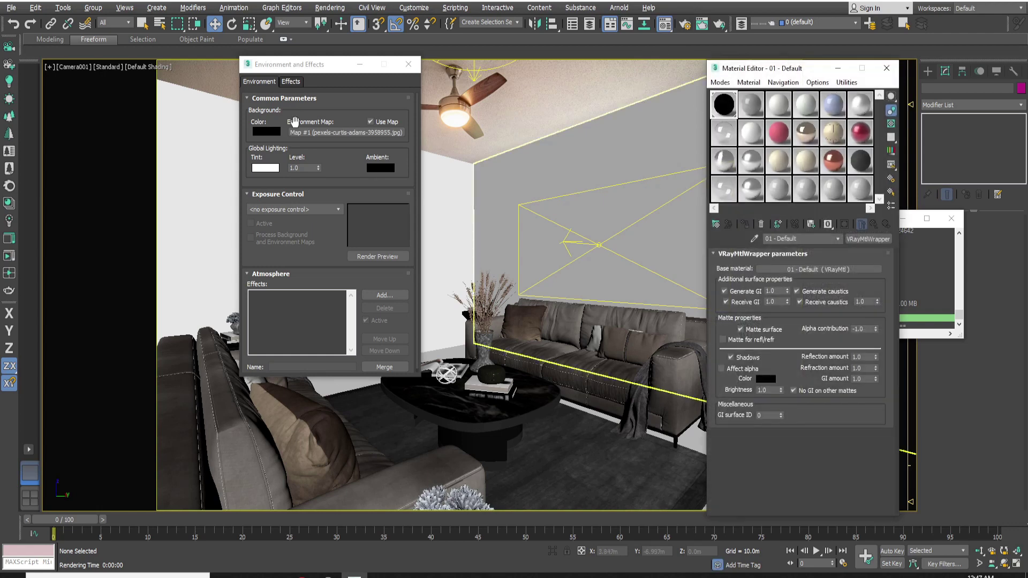
left_click(322, 124)
left_click_drag(331, 134, 727, 200)
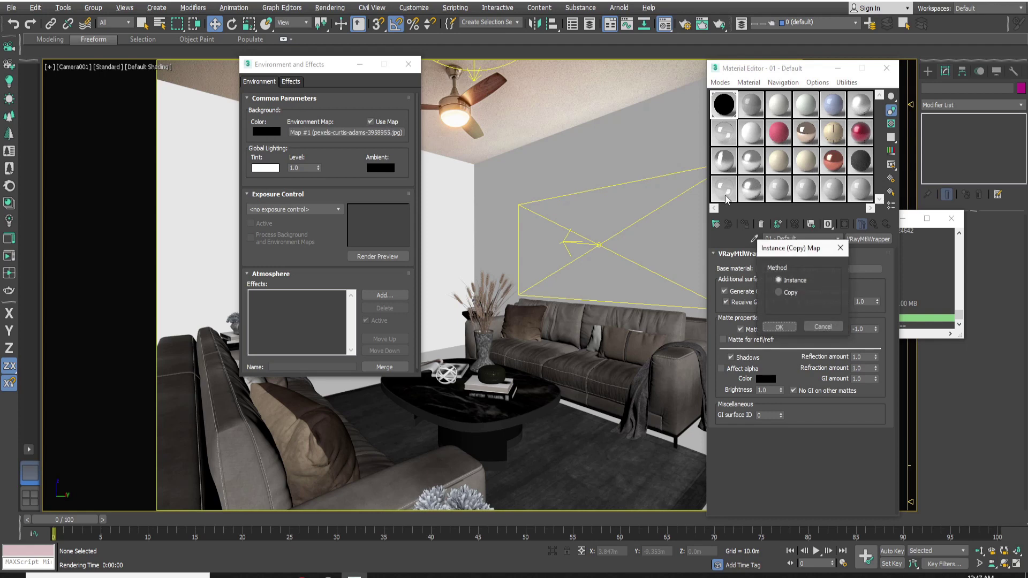
left_click(780, 327)
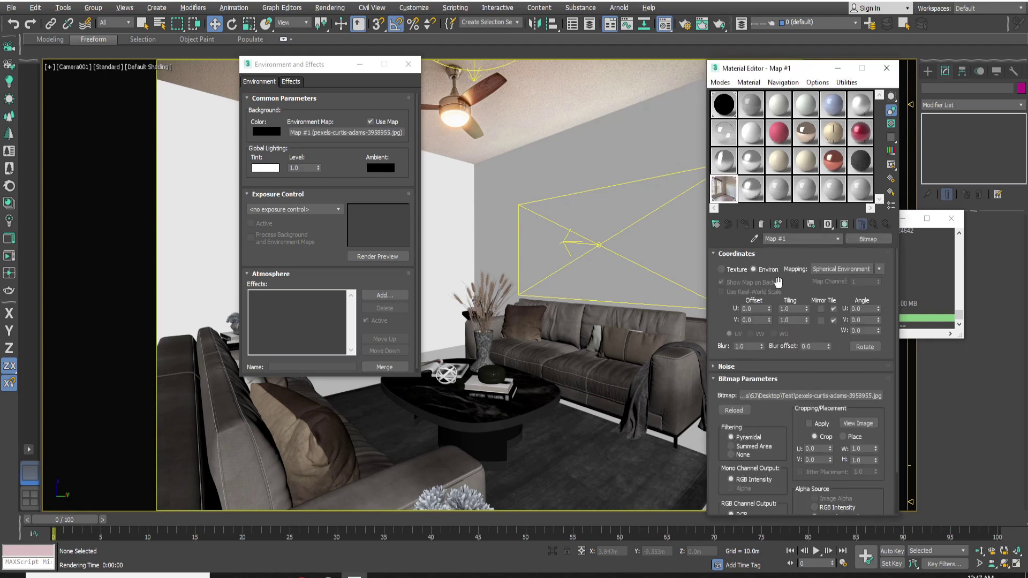
left_click(832, 270)
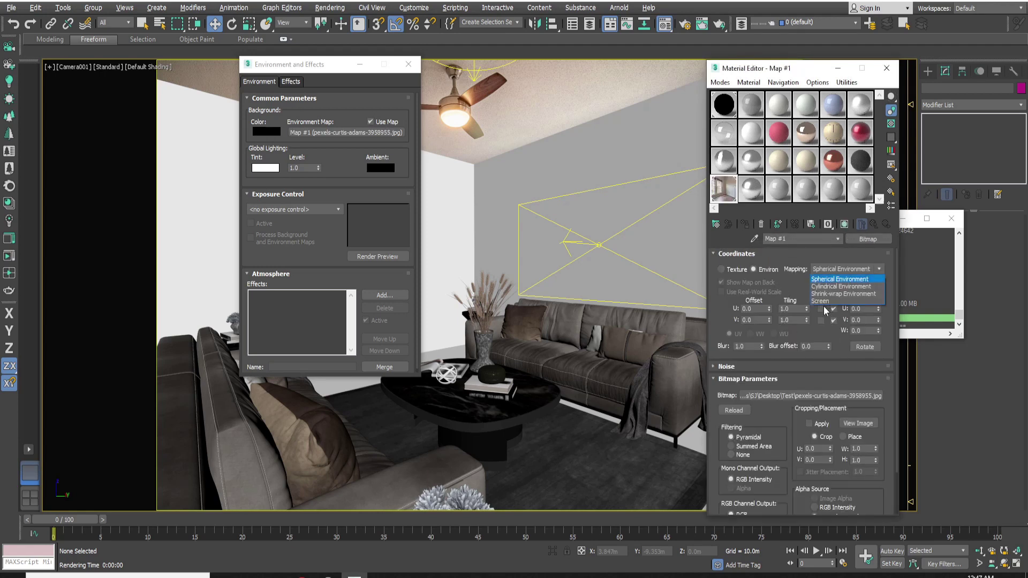
left_click(820, 301)
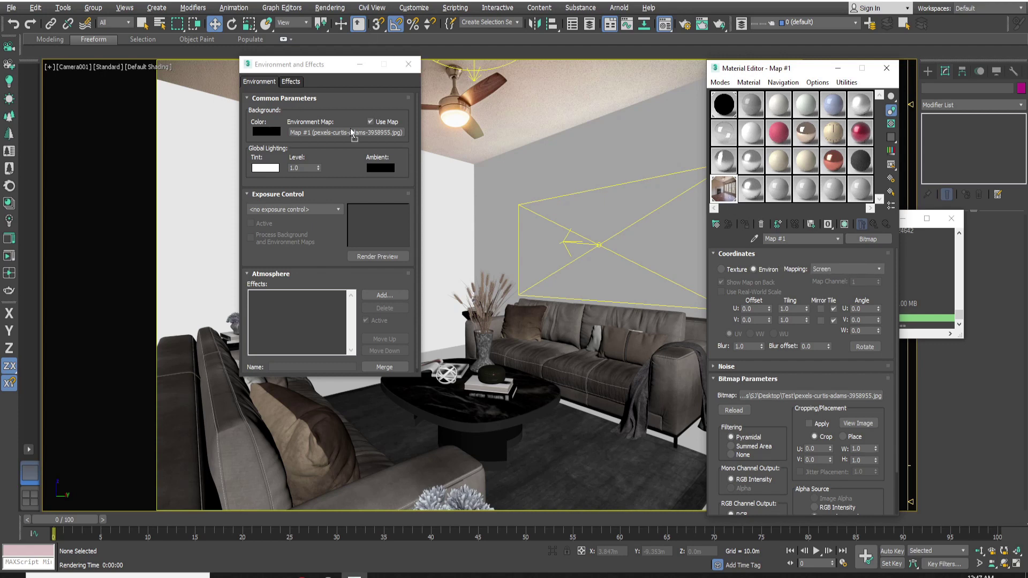
left_click(409, 65)
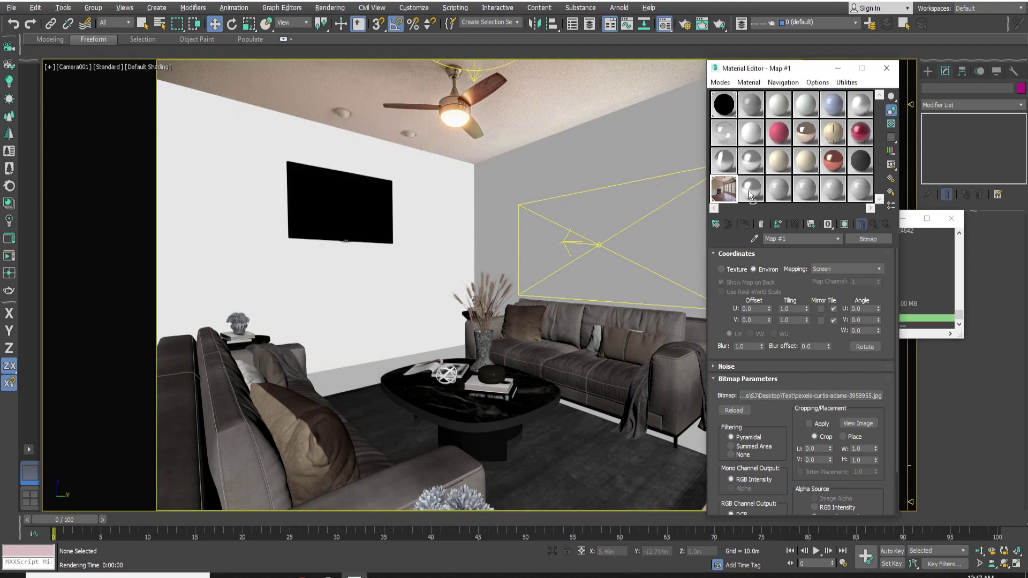
Copy the photo map to the next slot with Spherical Environment mapping and Filtering None.
left_click_drag(724, 190, 750, 195)
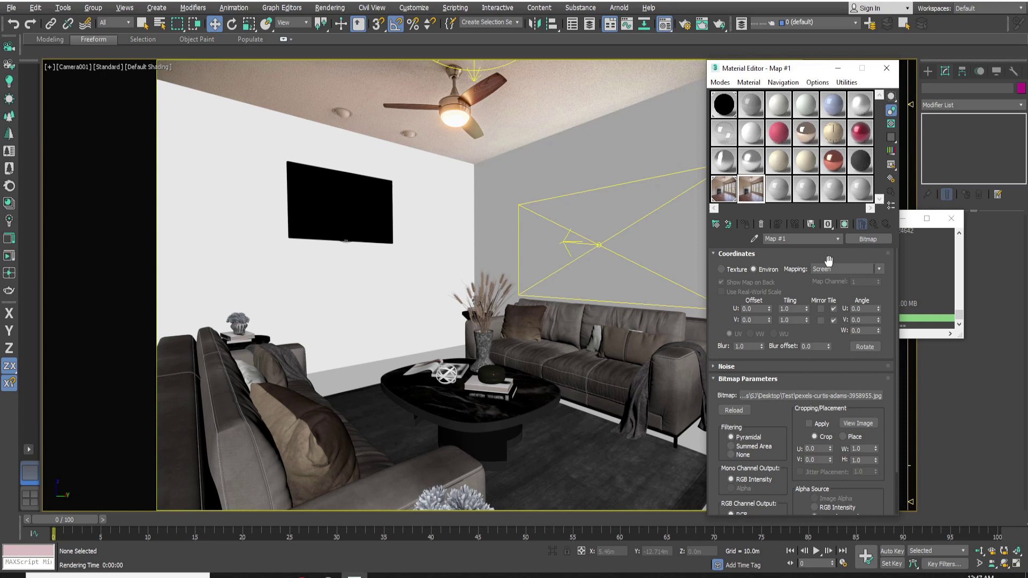
left_click(828, 269)
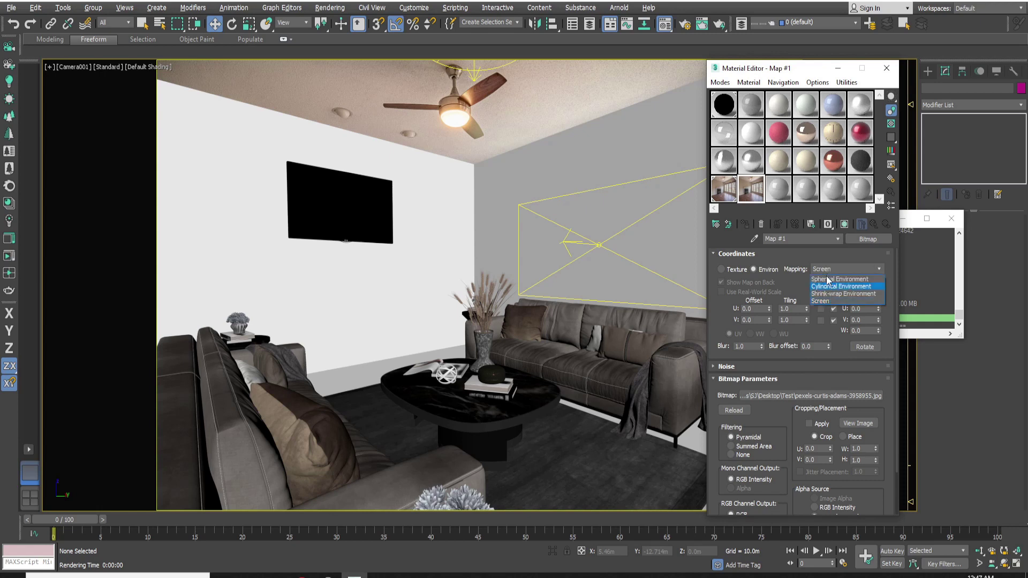
left_click(828, 280)
left_click(733, 456)
left_click(686, 25)
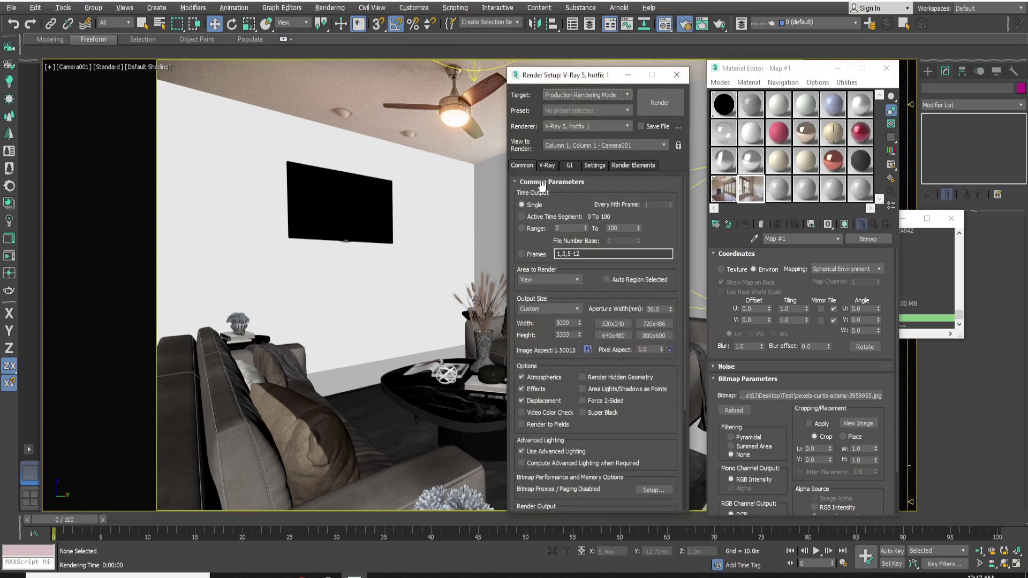
Set the V-Ray image sampler to Bucket with max subdivs 8 and bucket width 16.
left_click(549, 168)
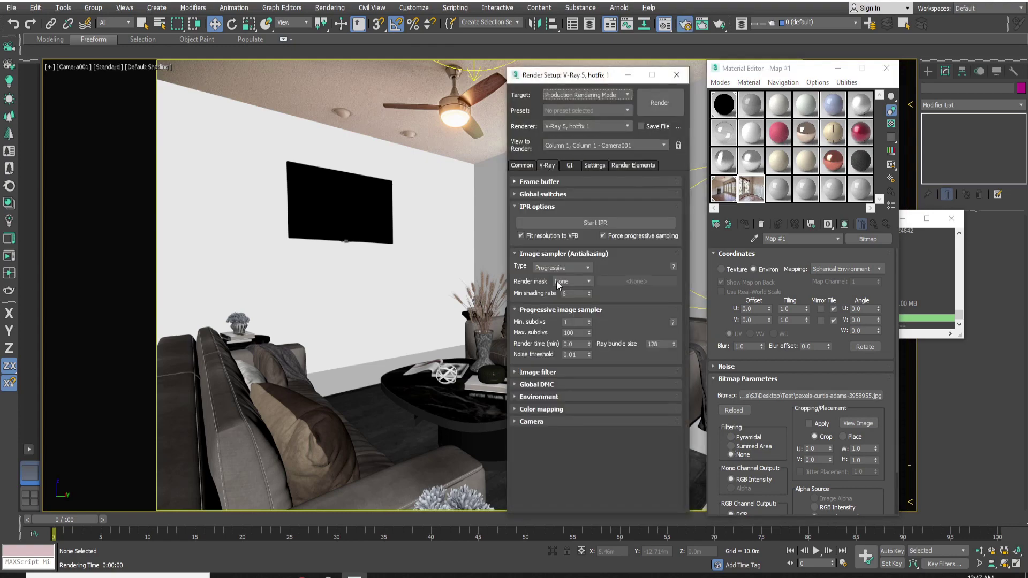
left_click(546, 268)
left_click(547, 278)
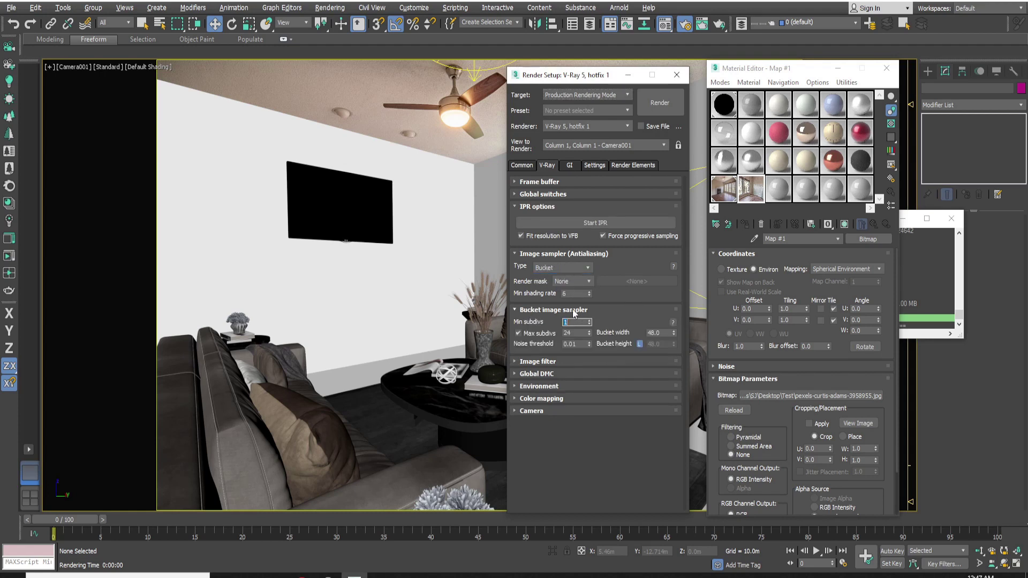
key("Tab")
type("8")
key("Tab")
left_click_drag(661, 334, 645, 333)
key("Return")
Enable GI and reflection/refraction environment overrides using the room photo map as instance.
left_click(567, 387)
left_click(518, 399)
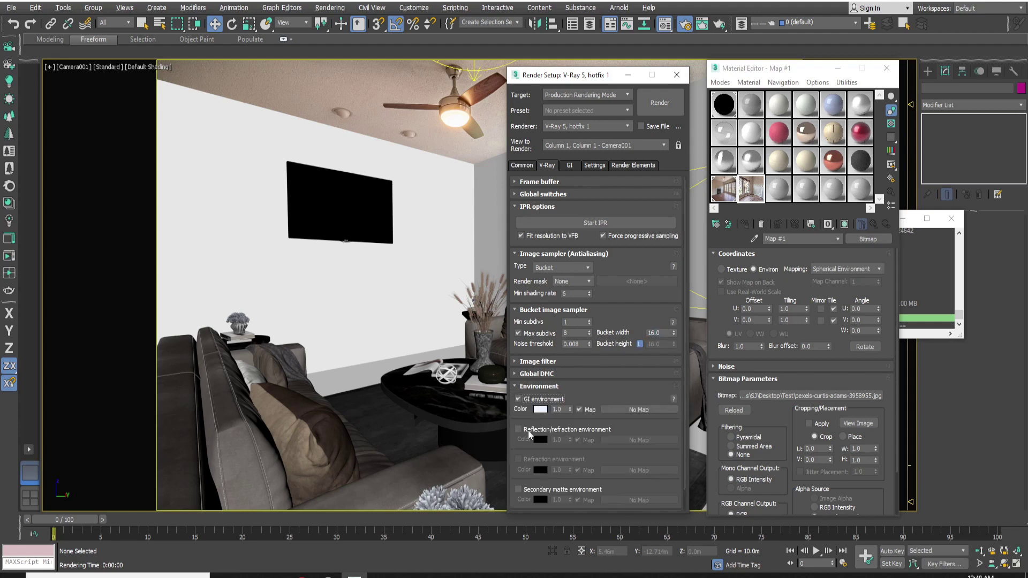
left_click(528, 430)
left_click(531, 462)
left_click_drag(753, 194, 631, 442)
key("Return")
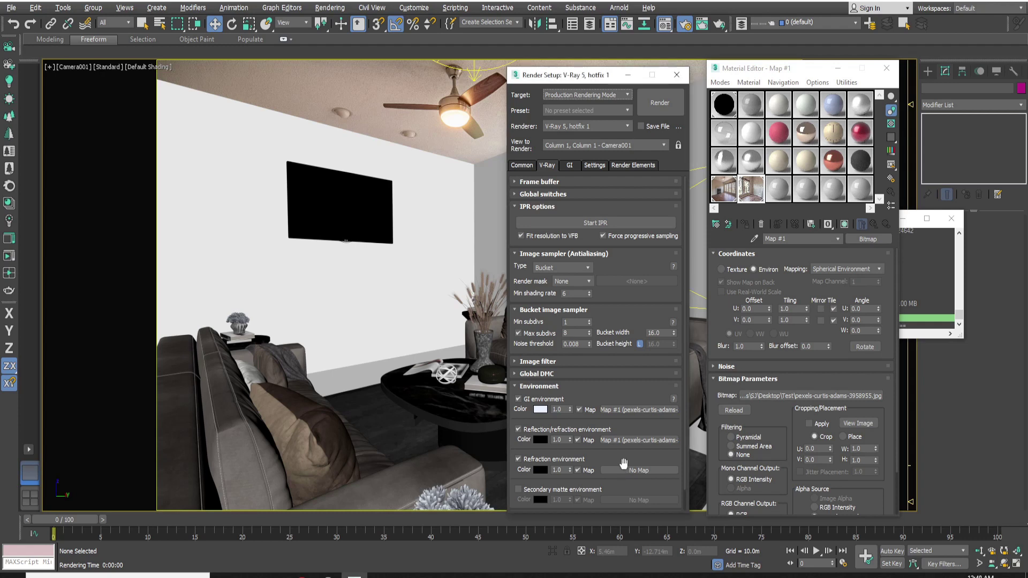
left_click_drag(623, 464, 624, 465)
left_click(539, 387)
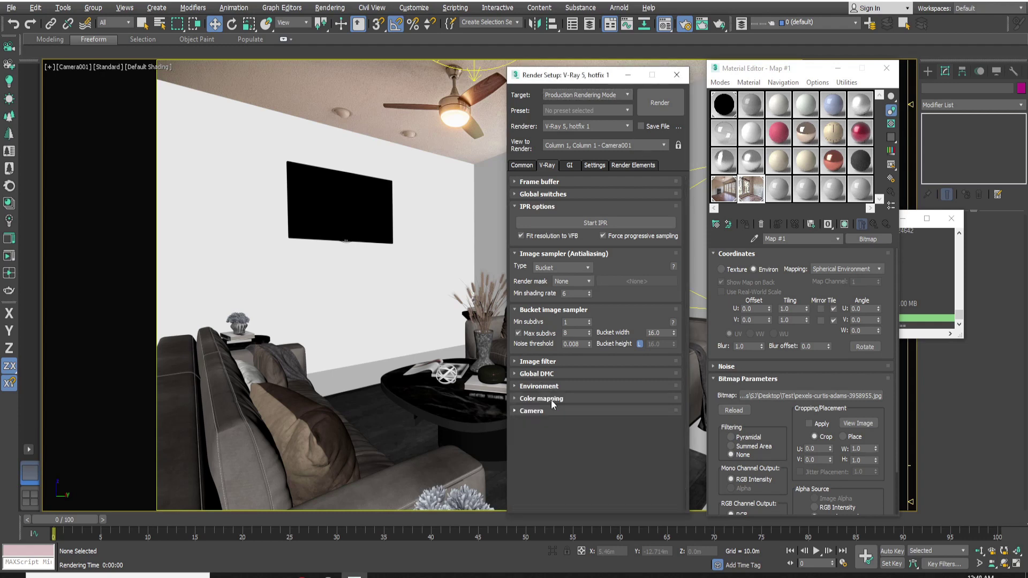
Check the colour mapping burn value, then close Render Setup and the Material Editor.
left_click(550, 398)
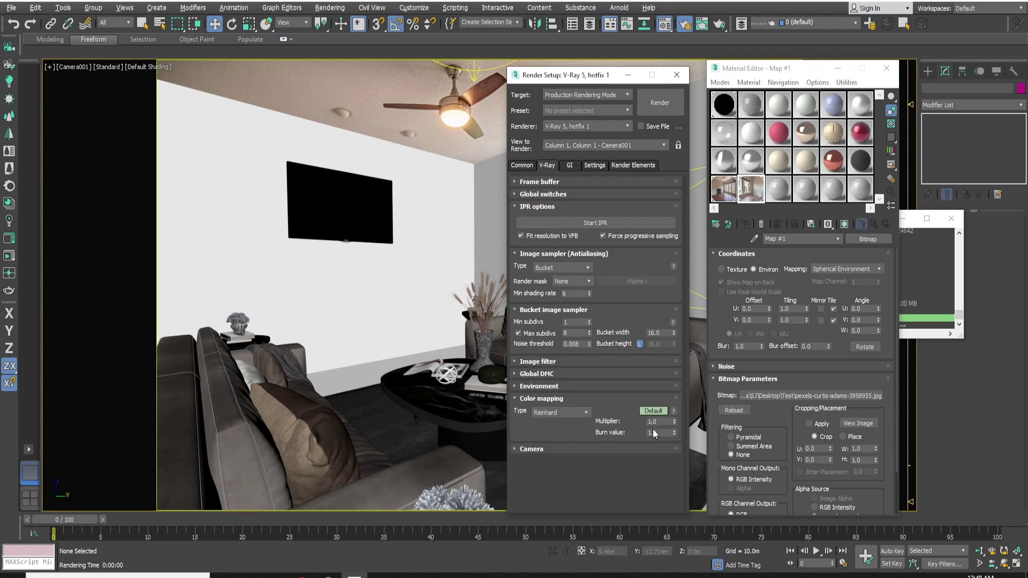
left_click(659, 433)
left_click(677, 75)
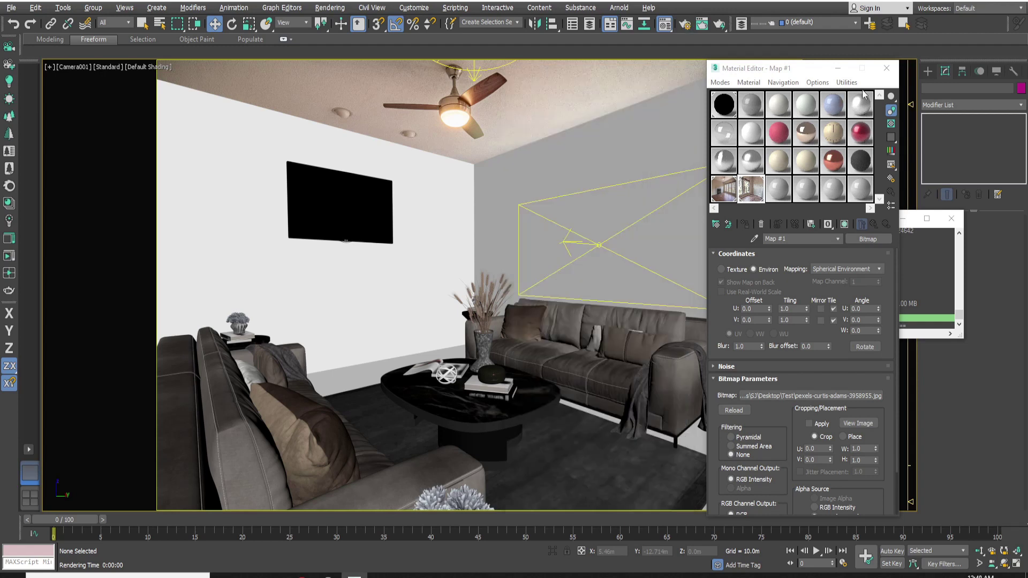
left_click(887, 68)
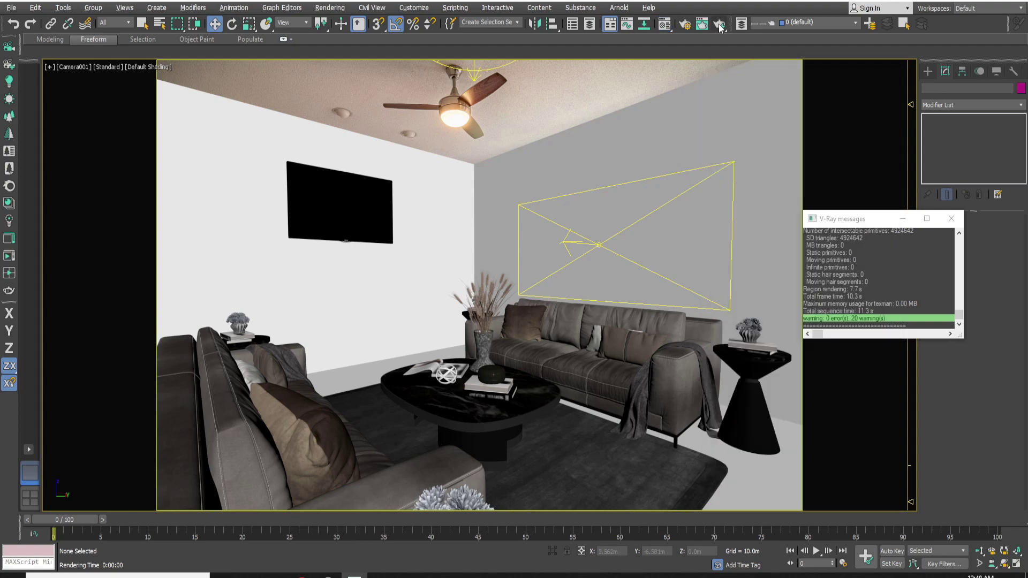
left_click(719, 24)
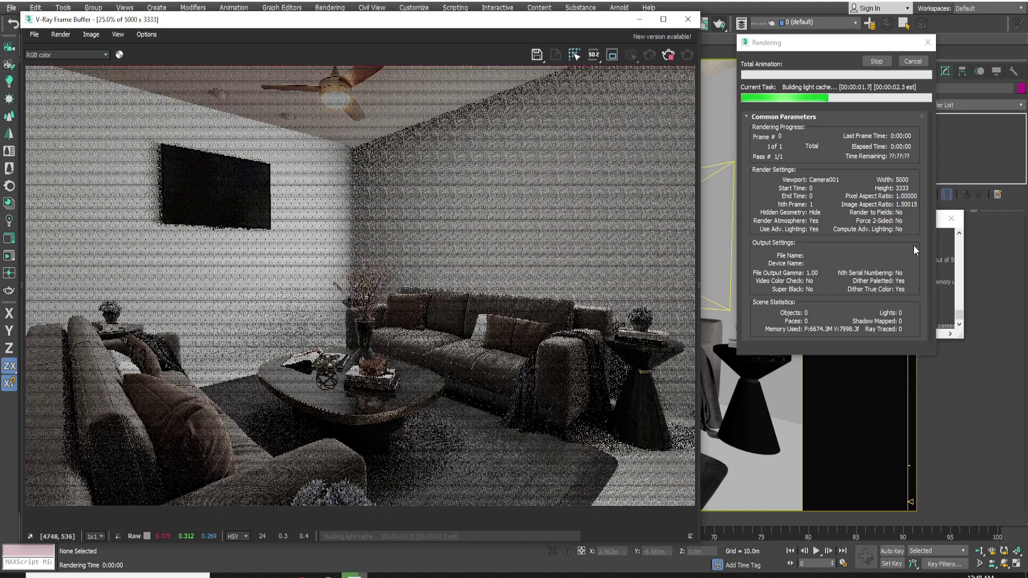
left_click(952, 219)
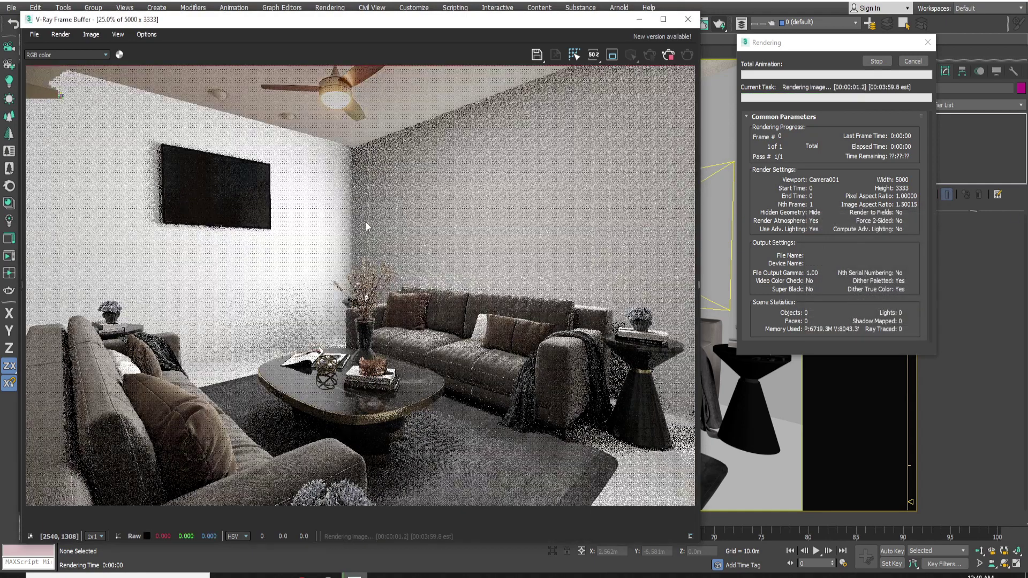
left_click(670, 55)
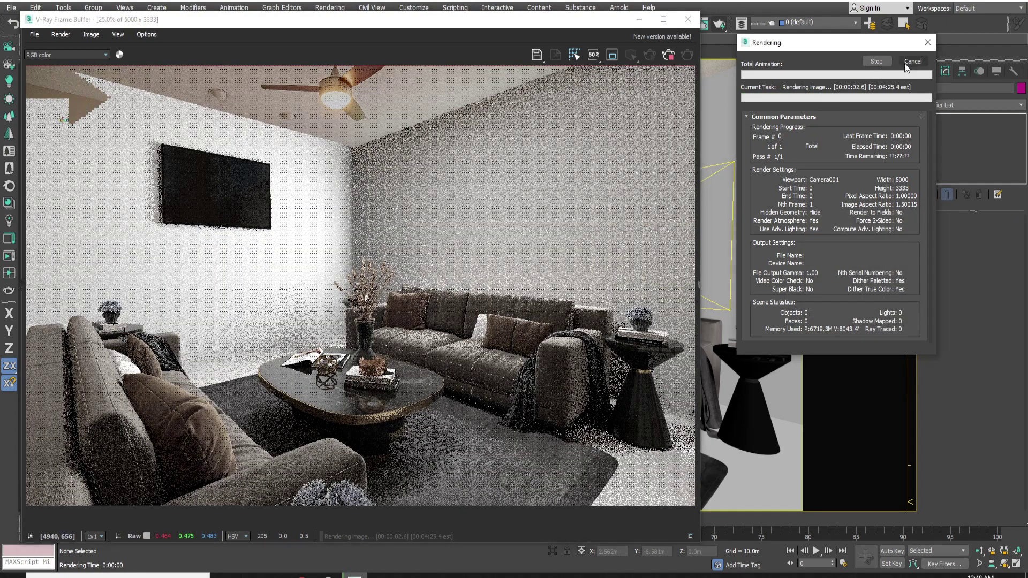
left_click(688, 20)
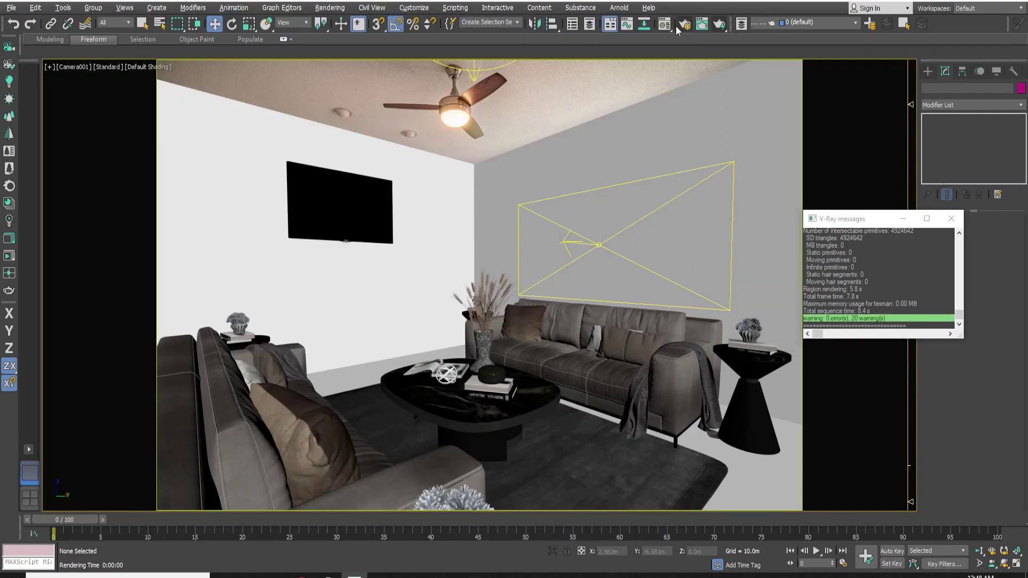
Set the Common tab output size to 1200×800 and render the camera view.
key("F10")
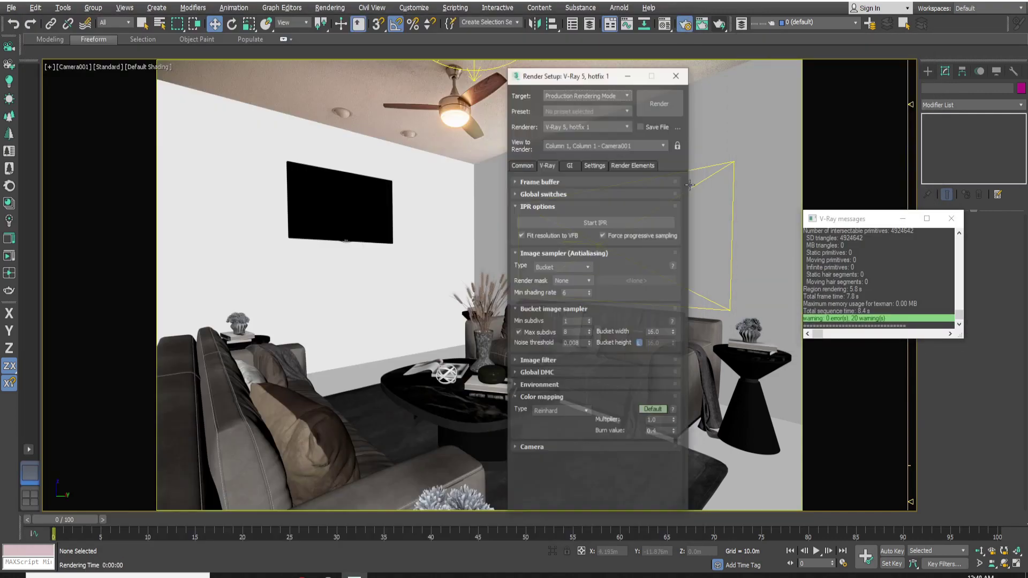
left_click(523, 165)
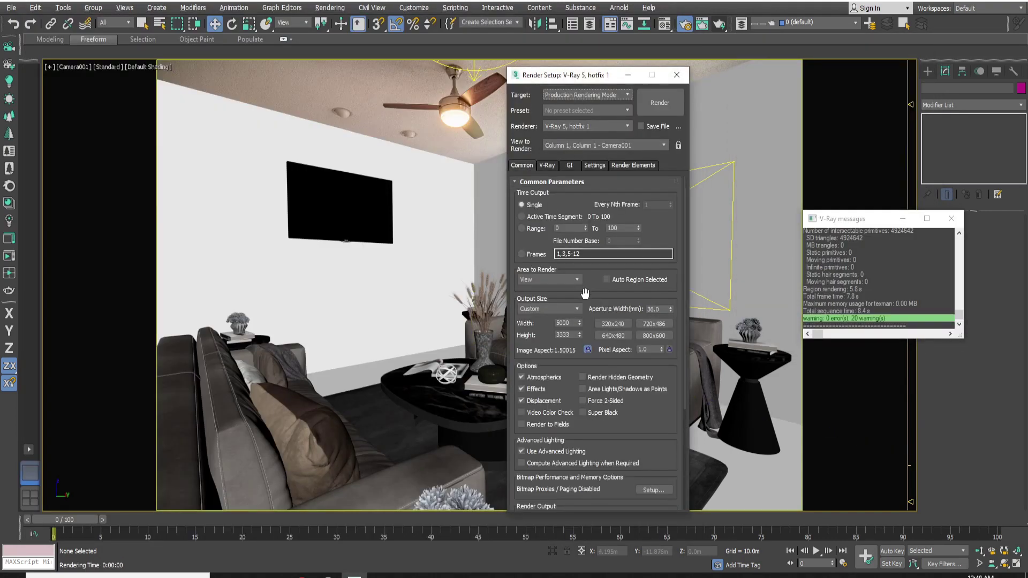
type("5000")
key("Return")
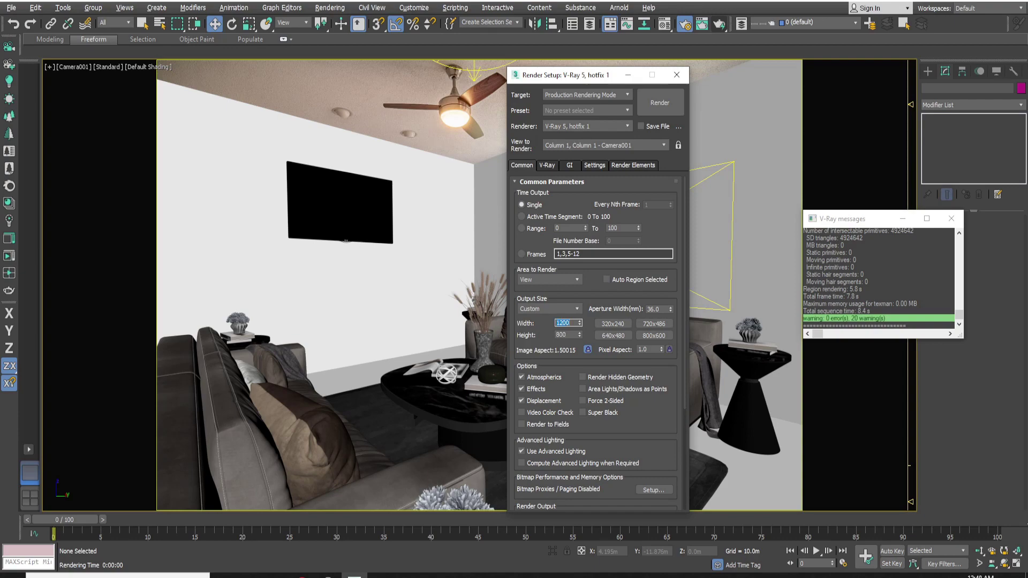
left_click(653, 106)
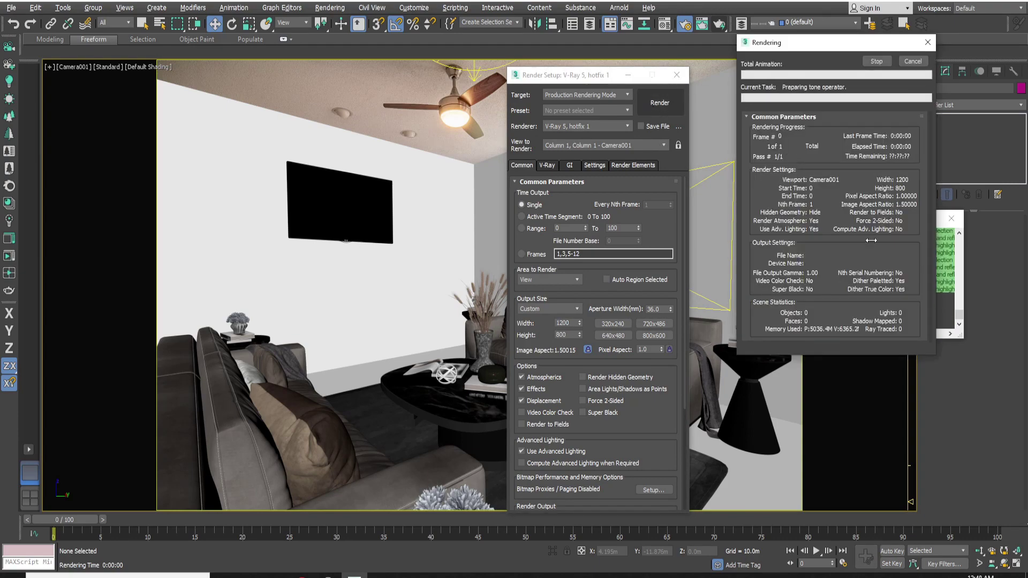